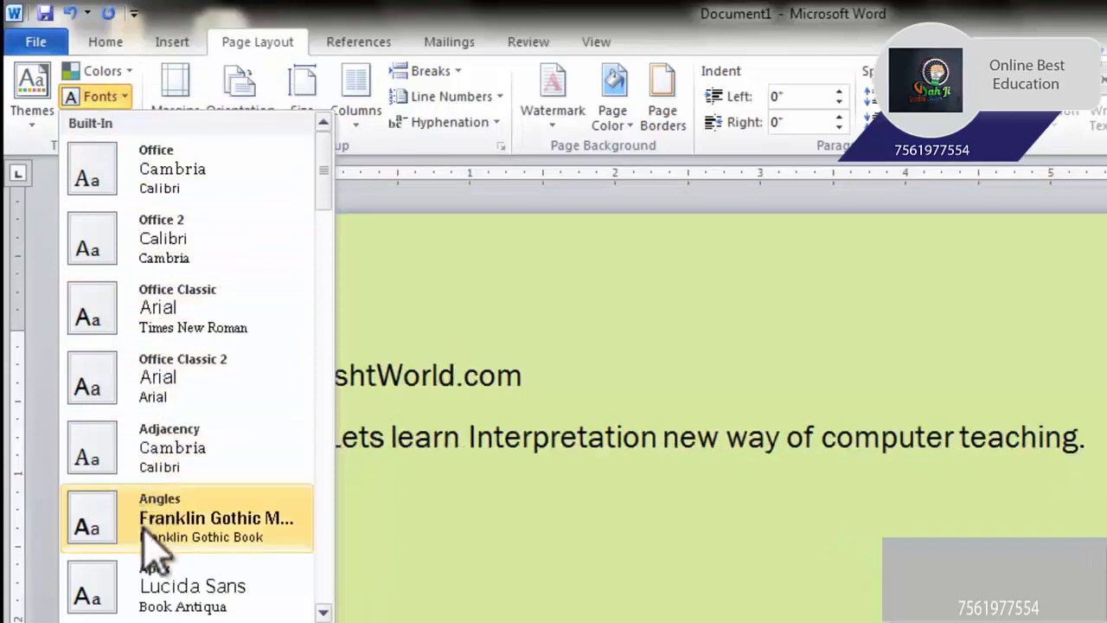
# - Apply the Angles theme fonts and the Equity theme effects to the document
pyautogui.click(143, 526)
pyautogui.click(119, 120)
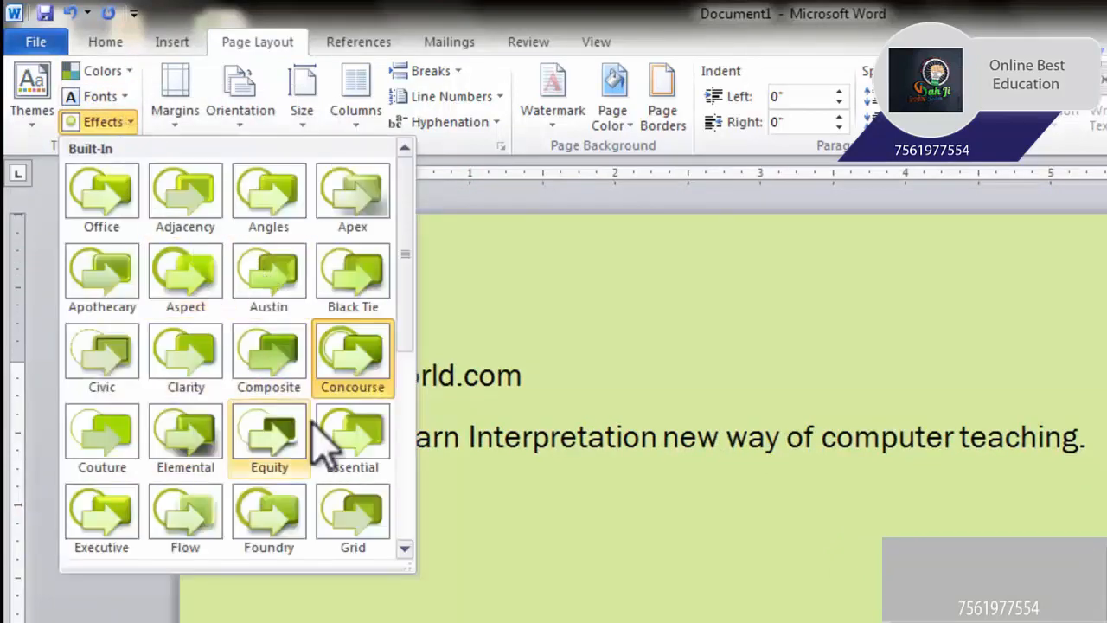
pyautogui.click(267, 437)
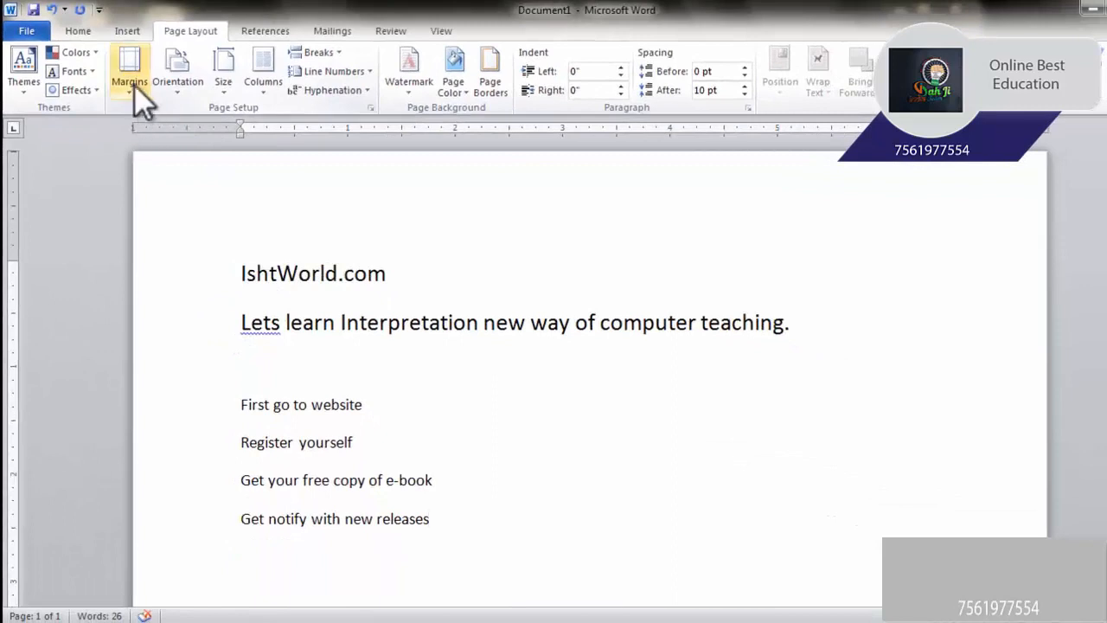
# - Apply the Normal margins preset to the page, followed by the Narrow preset
pyautogui.click(129, 81)
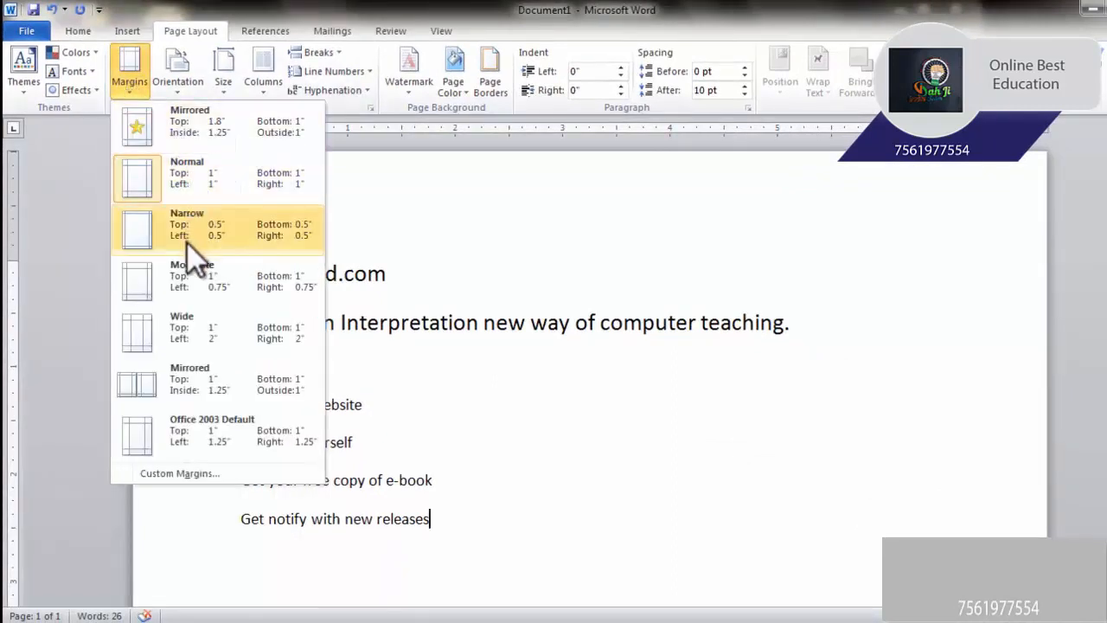
pyautogui.click(200, 195)
pyautogui.click(121, 76)
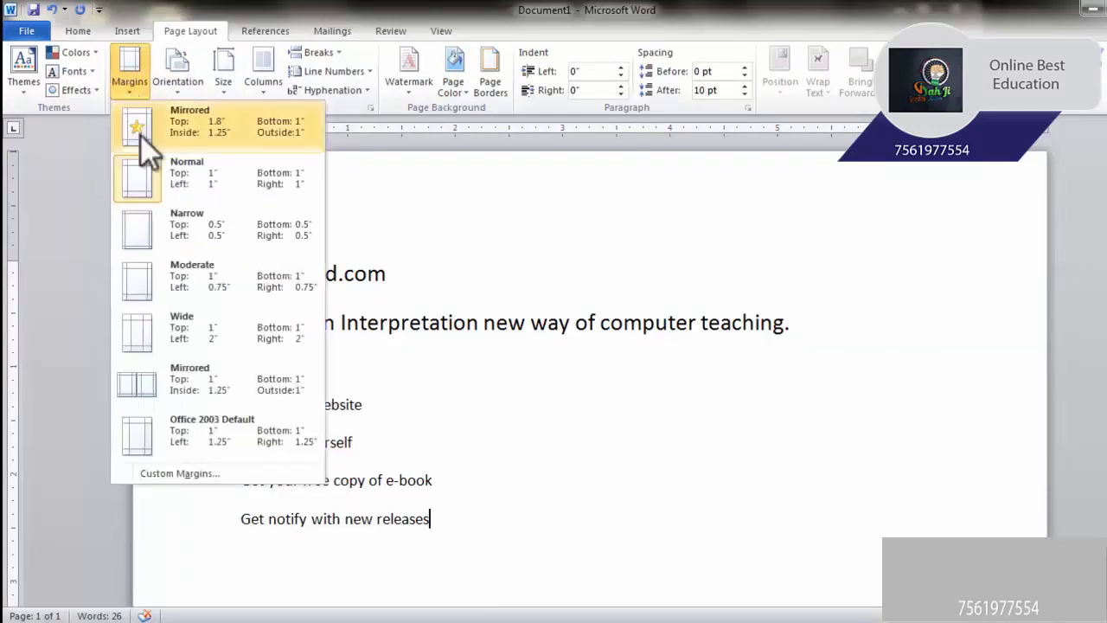
pyautogui.click(172, 238)
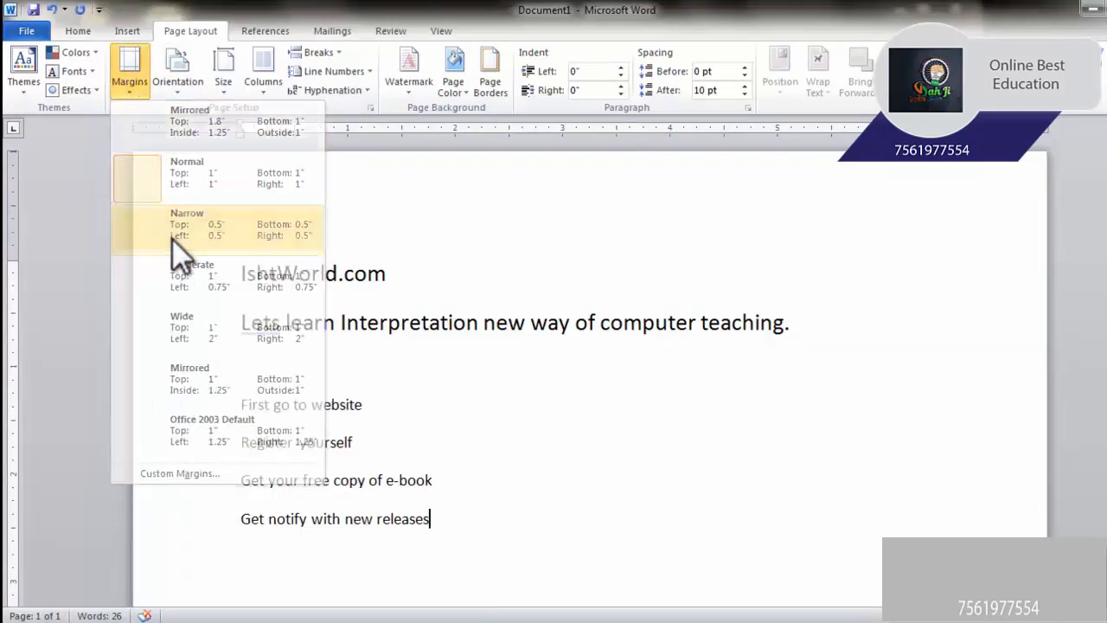
# - Set the page margins to Moderate and view the custom margin settings, closing them without edits
pyautogui.click(136, 91)
pyautogui.click(165, 290)
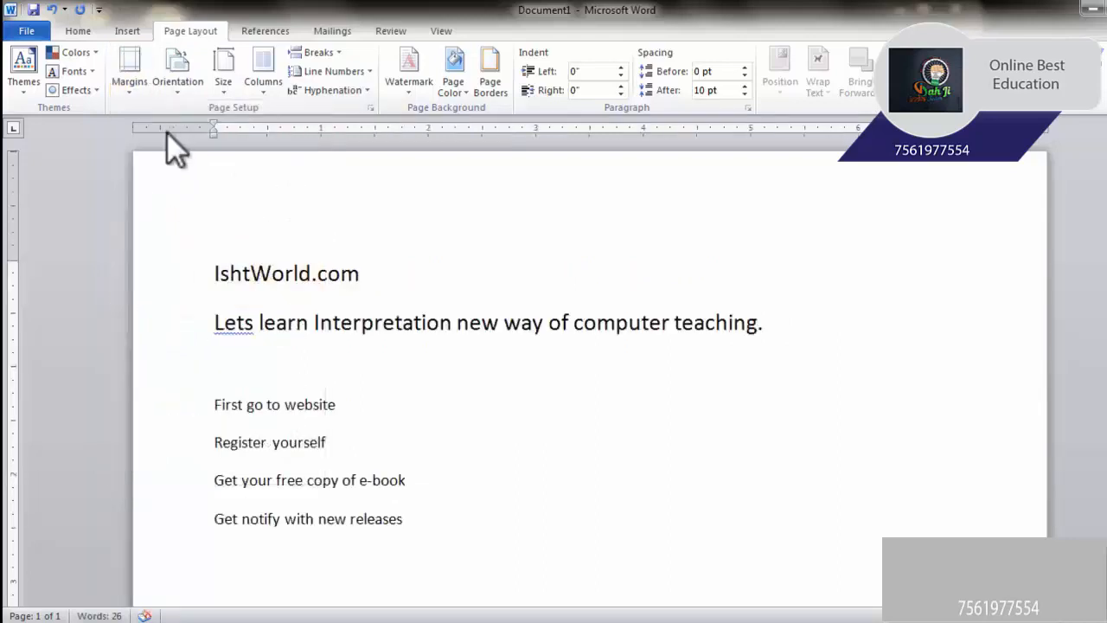
pyautogui.click(136, 91)
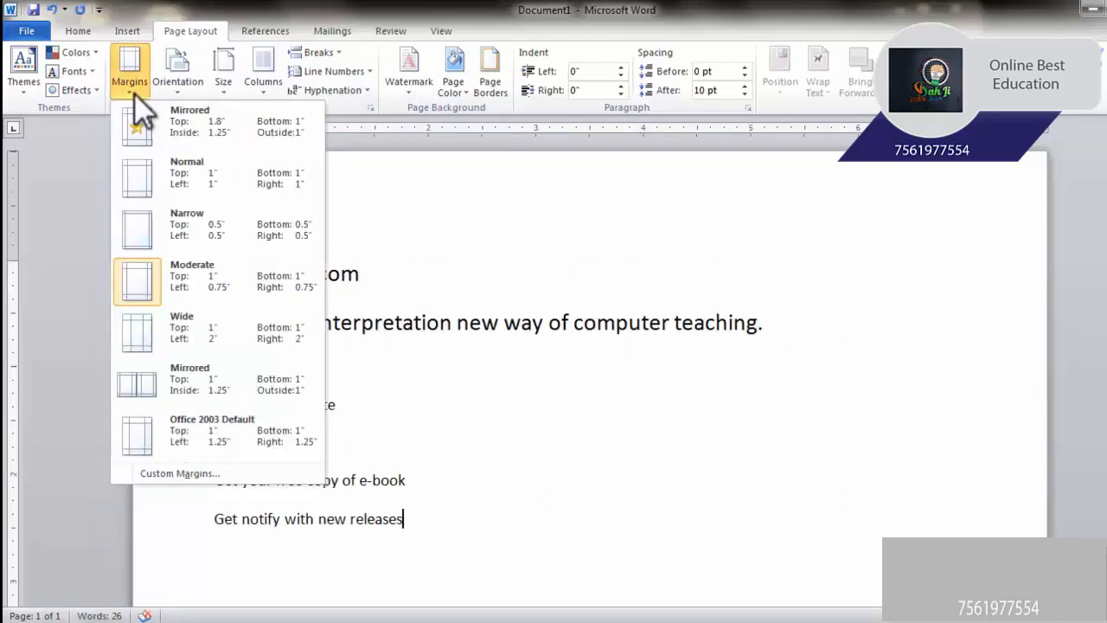
pyautogui.click(178, 472)
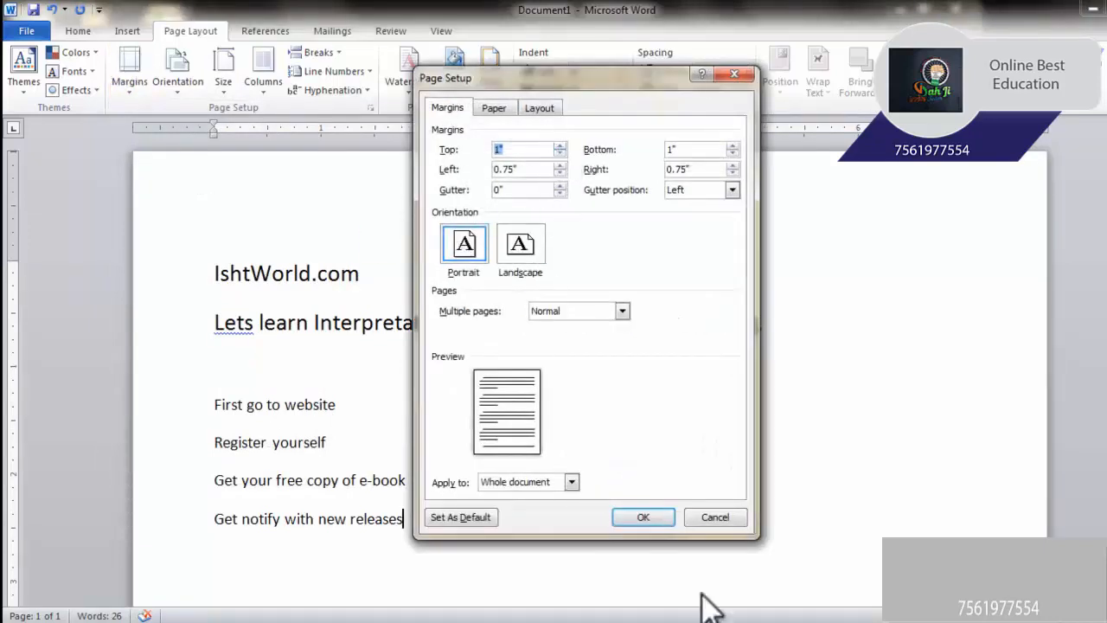
pyautogui.click(714, 518)
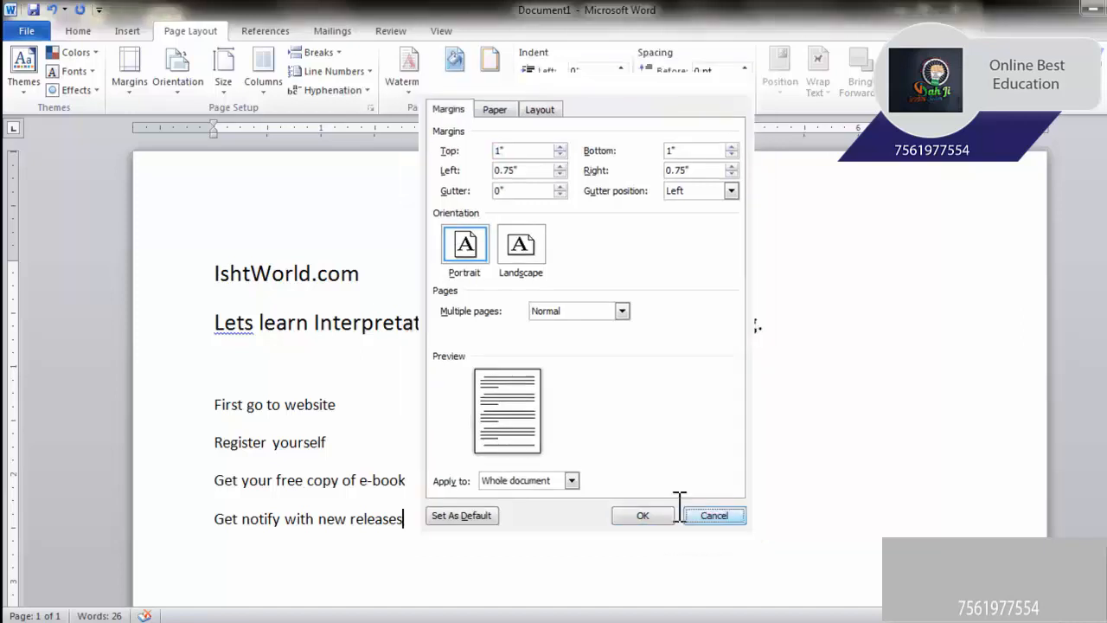
# - Switch the page orientation to Landscape, look over the page, and return it to Portrait
pyautogui.click(184, 94)
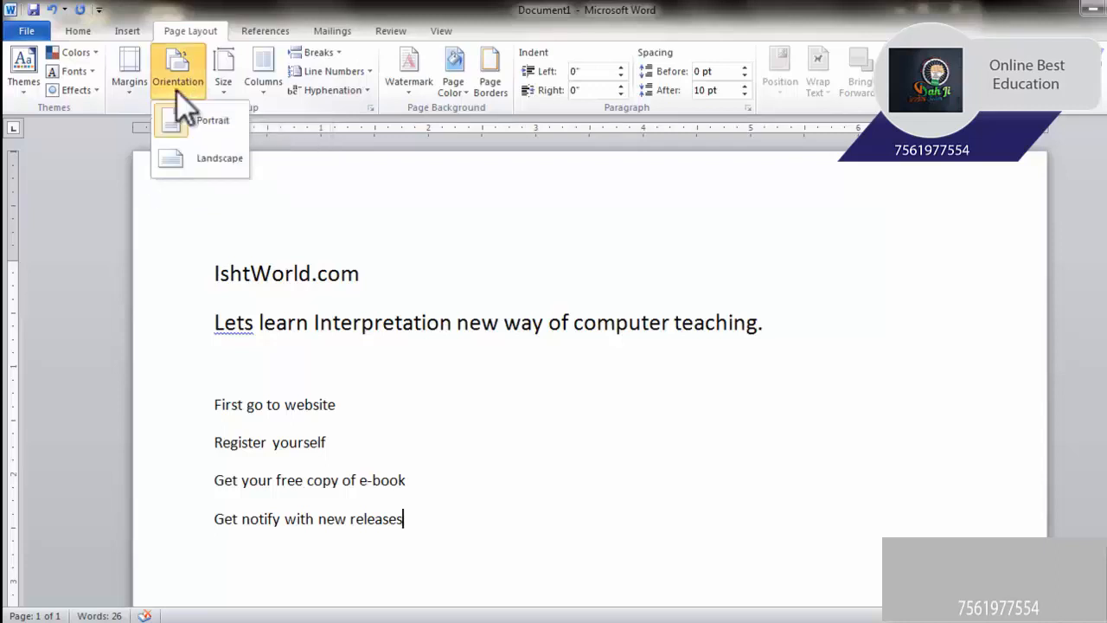
pyautogui.click(187, 158)
pyautogui.scroll(-4, 415, 336)
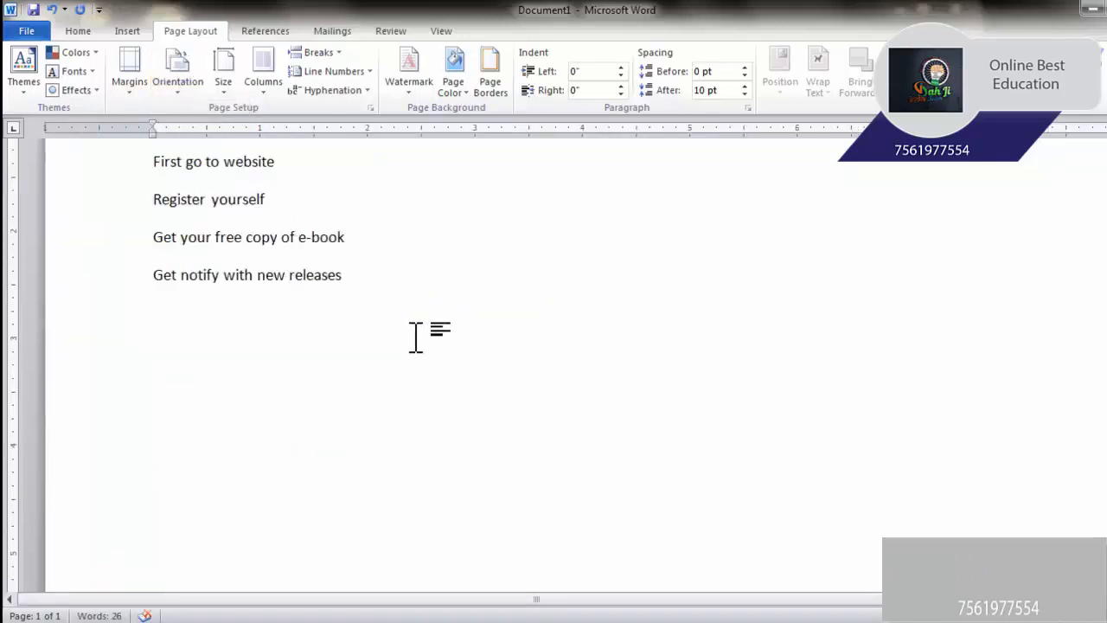
pyautogui.scroll(1, 403, 355)
pyautogui.scroll(3, 594, 521)
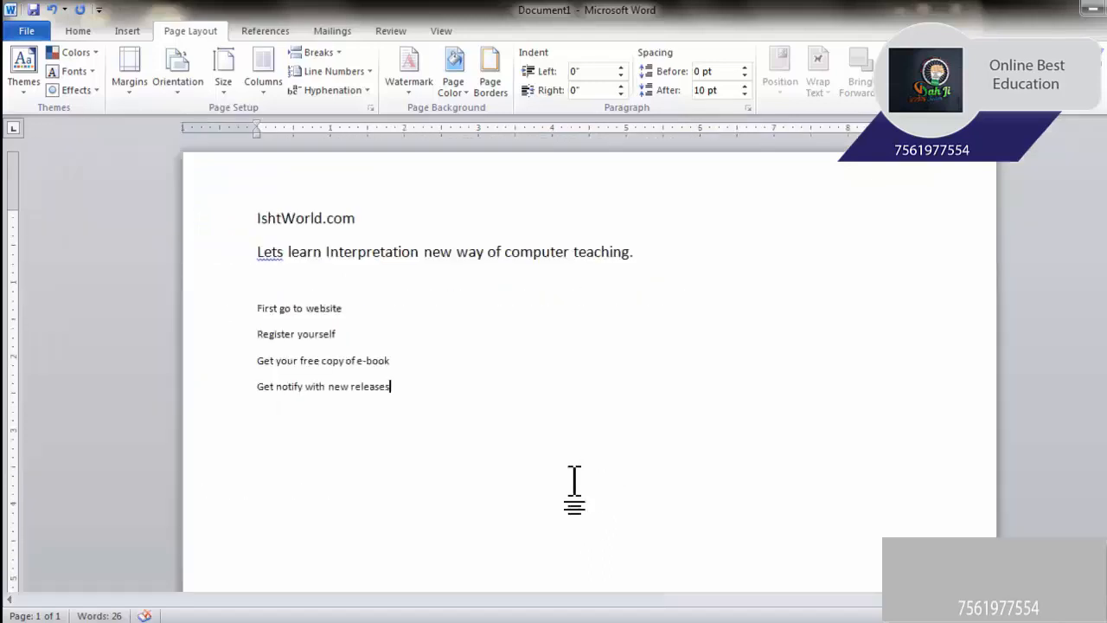
pyautogui.scroll(-3, 574, 476)
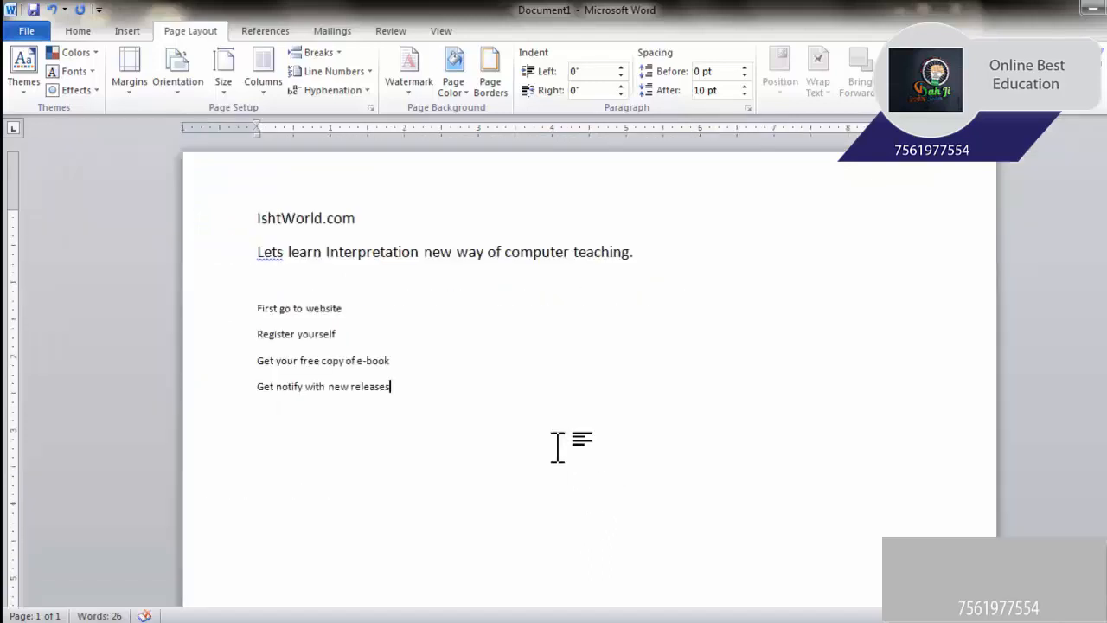
pyautogui.click(178, 93)
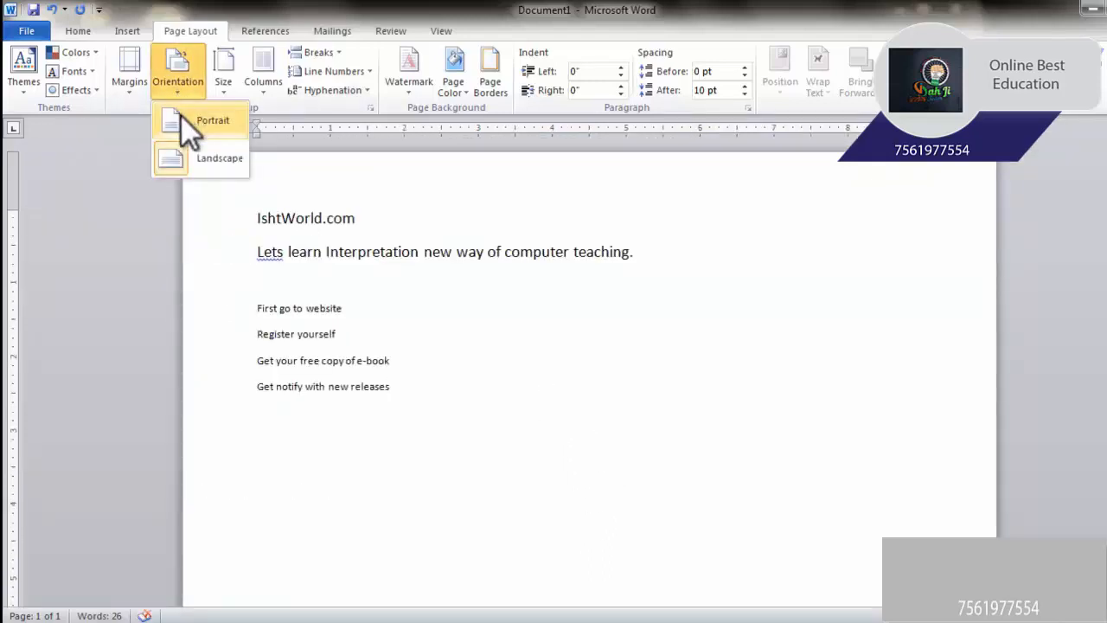
pyautogui.click(183, 119)
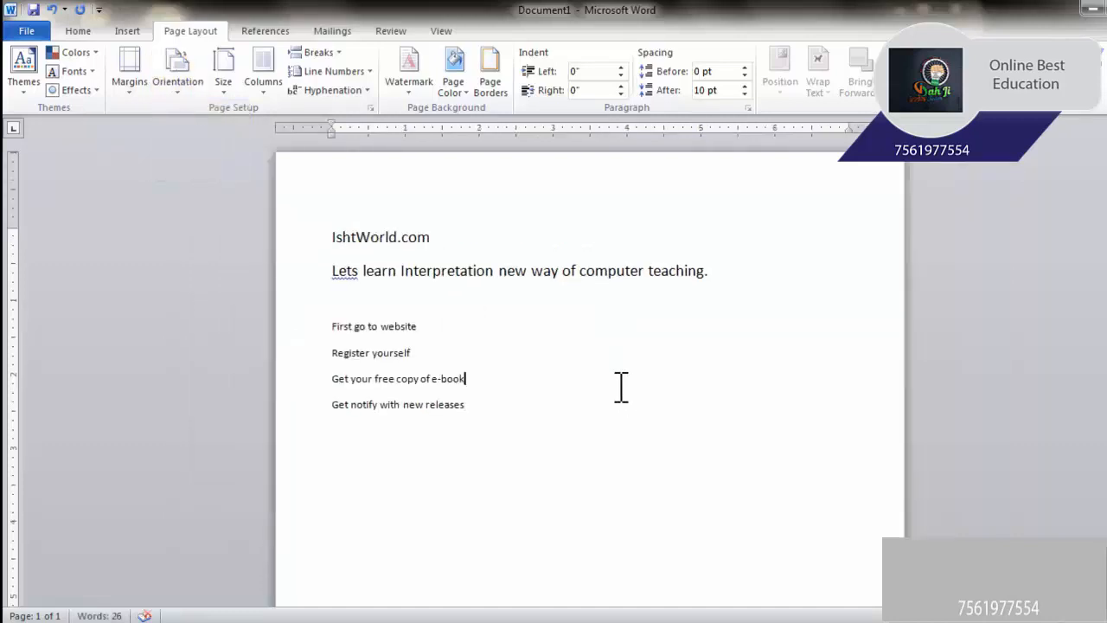
# - Set the document's paper size to A6 105 x 148 mm
pyautogui.click(233, 94)
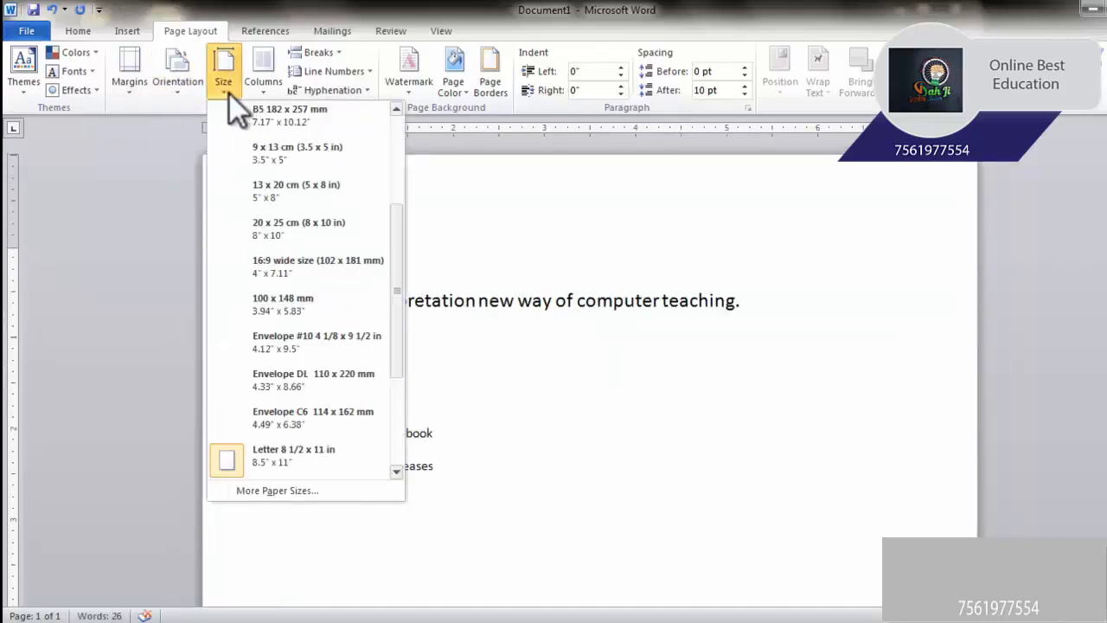
pyautogui.moveTo(390, 221); pyautogui.dragTo(414, 132)
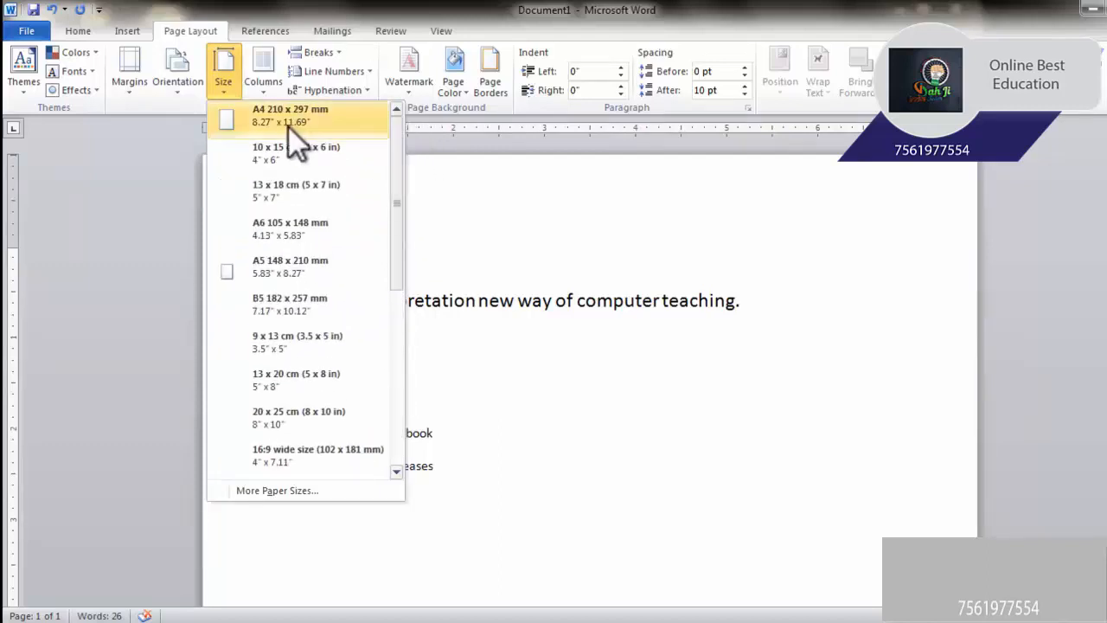
pyautogui.click(291, 230)
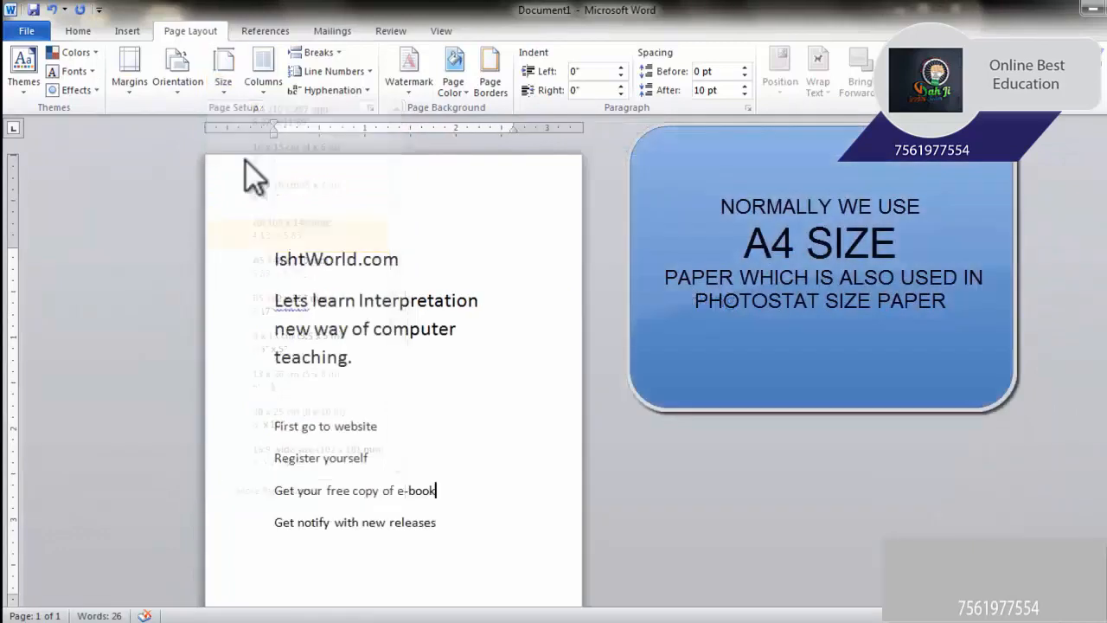
# - Examine the custom paper size settings, including paper width and height, and accept them
pyautogui.click(230, 94)
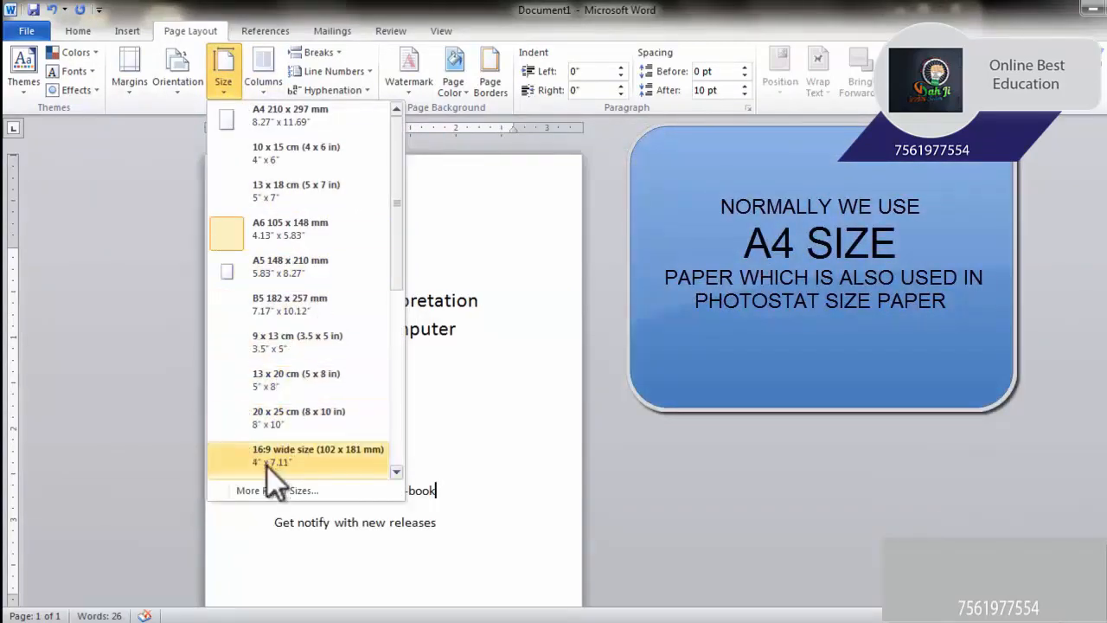
pyautogui.click(277, 491)
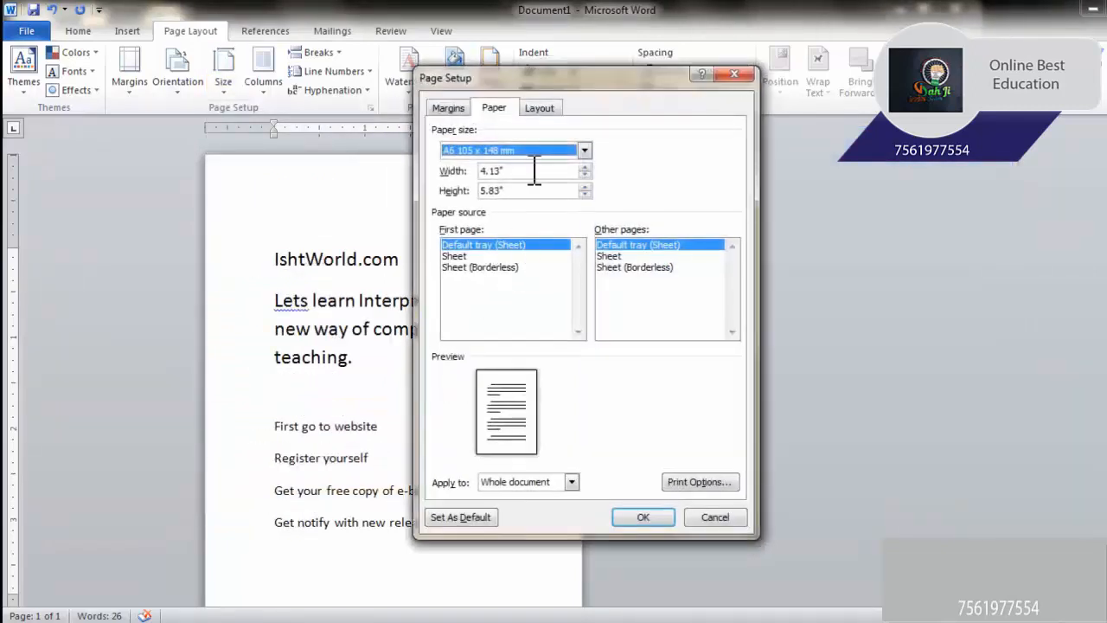
pyautogui.press('Tab')
pyautogui.press('Tab')
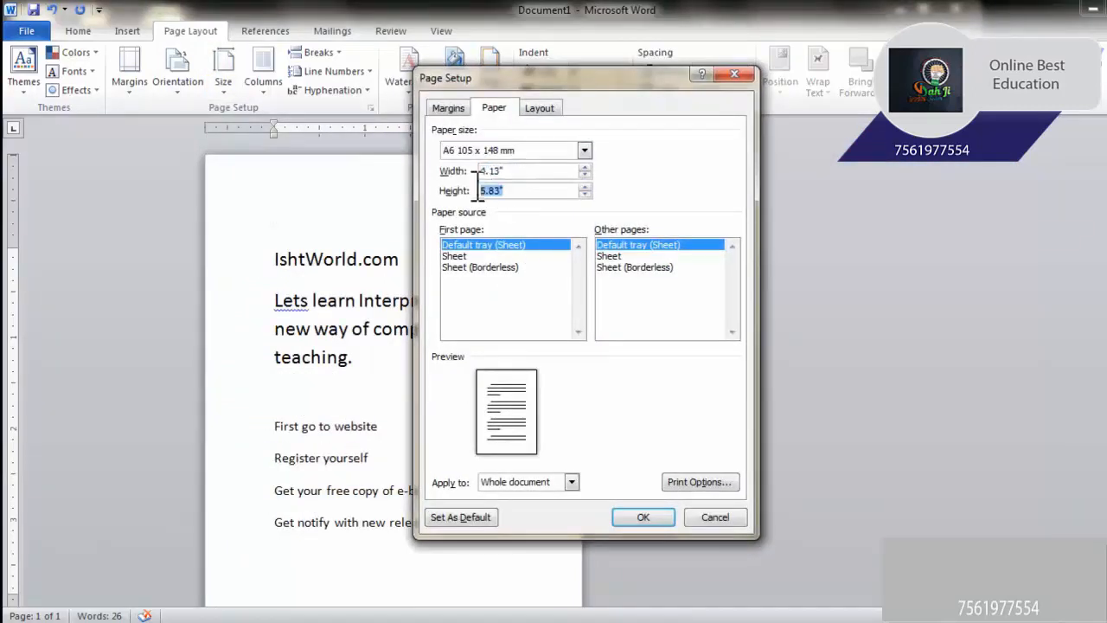
pyautogui.moveTo(502, 169); pyautogui.dragTo(459, 182)
pyautogui.click(556, 152)
pyautogui.click(643, 517)
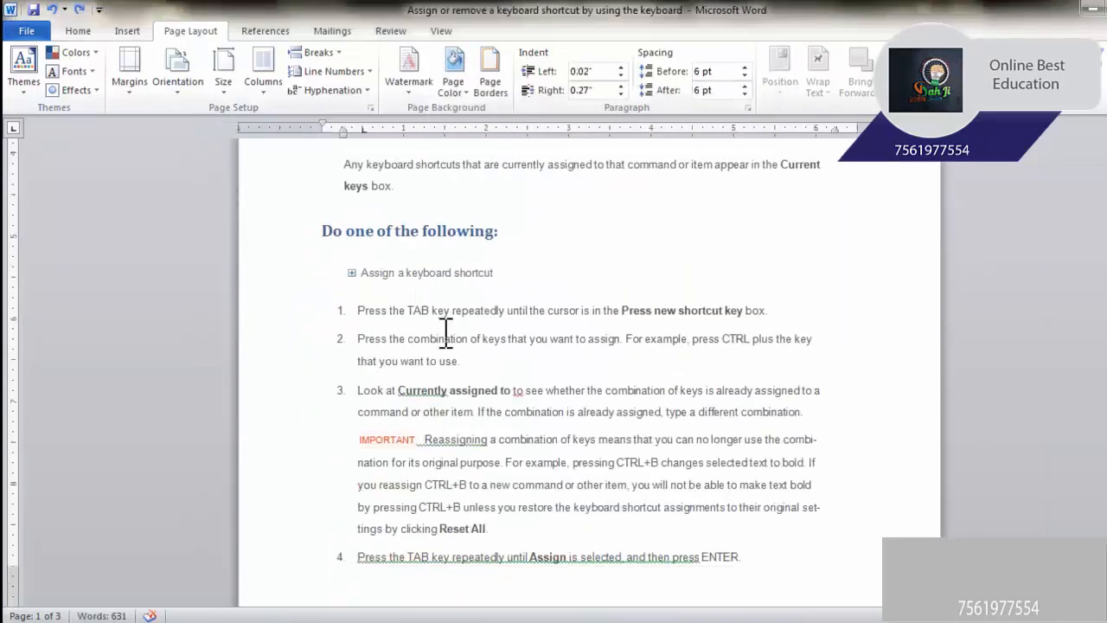
# - Lay out the IMPORTANT paragraph under item 3 in three columns, and reduce it to two columns
pyautogui.scroll(-2, 586, 458)
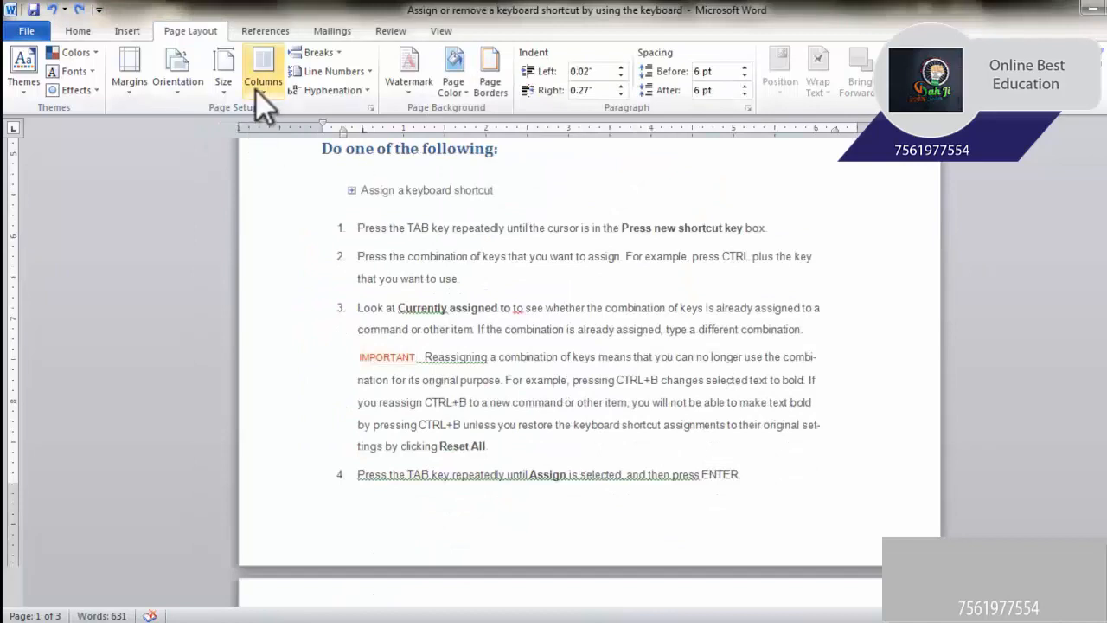
pyautogui.moveTo(568, 474); pyautogui.dragTo(359, 356)
pyautogui.click(556, 450)
pyautogui.moveTo(500, 449); pyautogui.dragTo(425, 362)
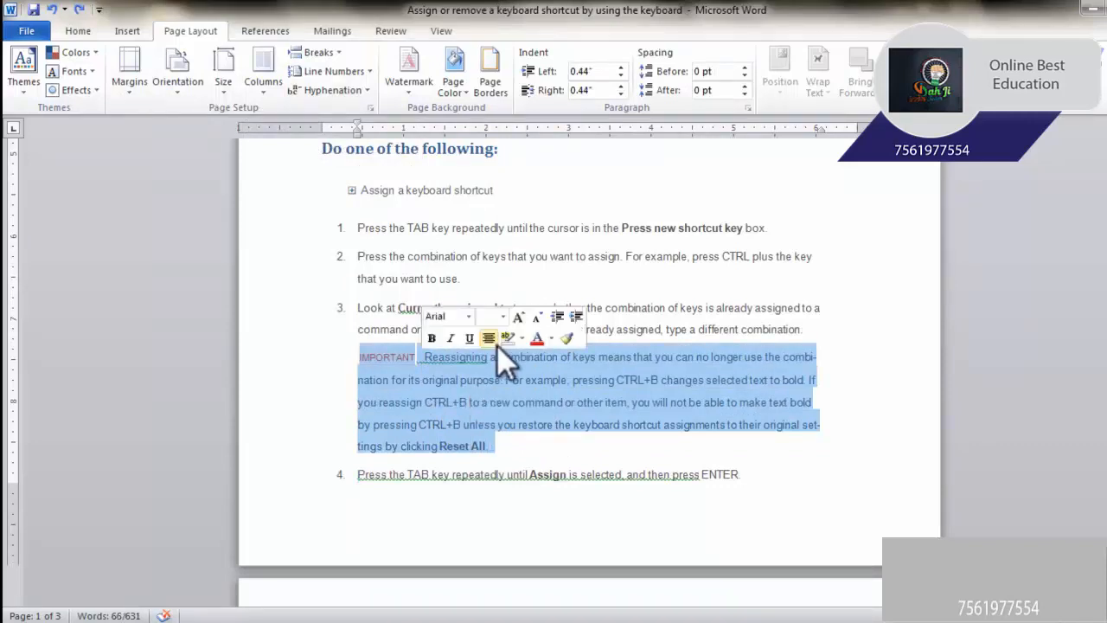
pyautogui.click(263, 92)
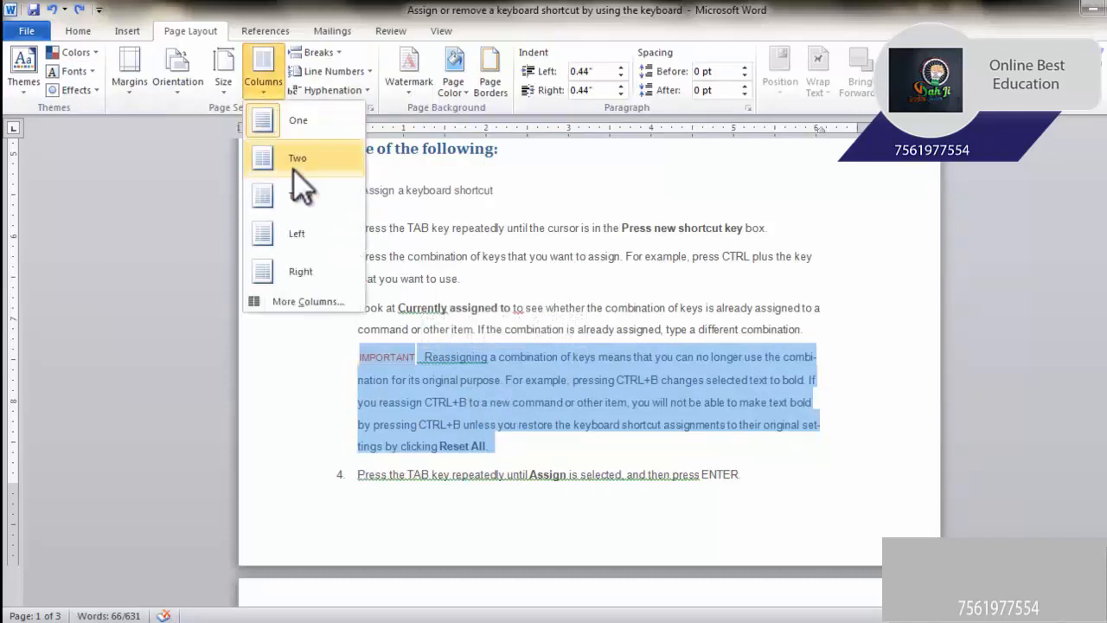
pyautogui.click(296, 194)
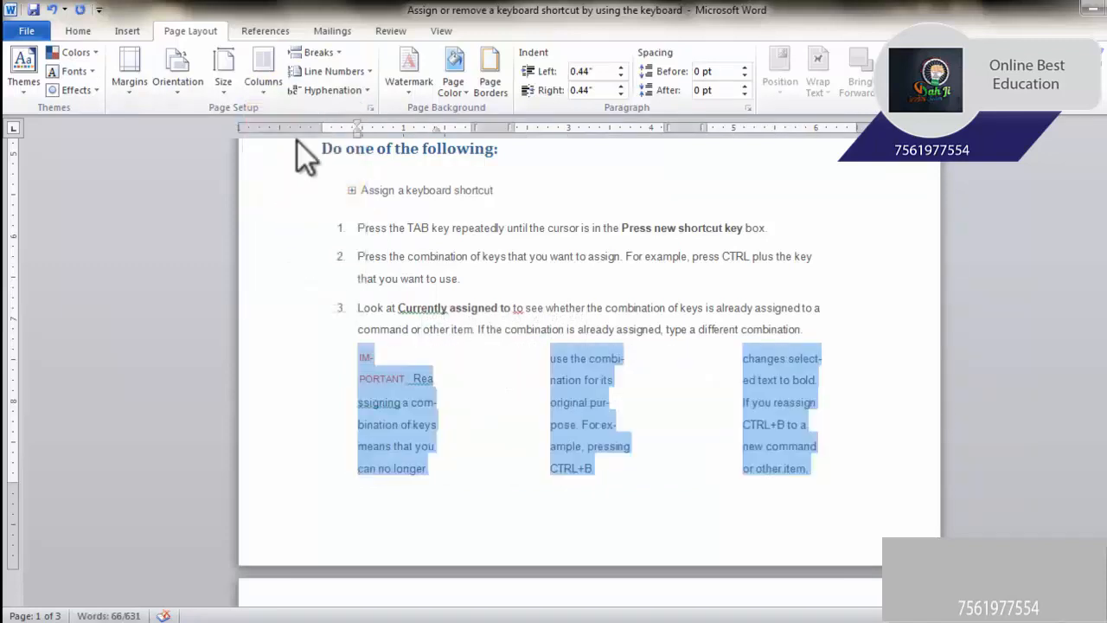
pyautogui.click(265, 90)
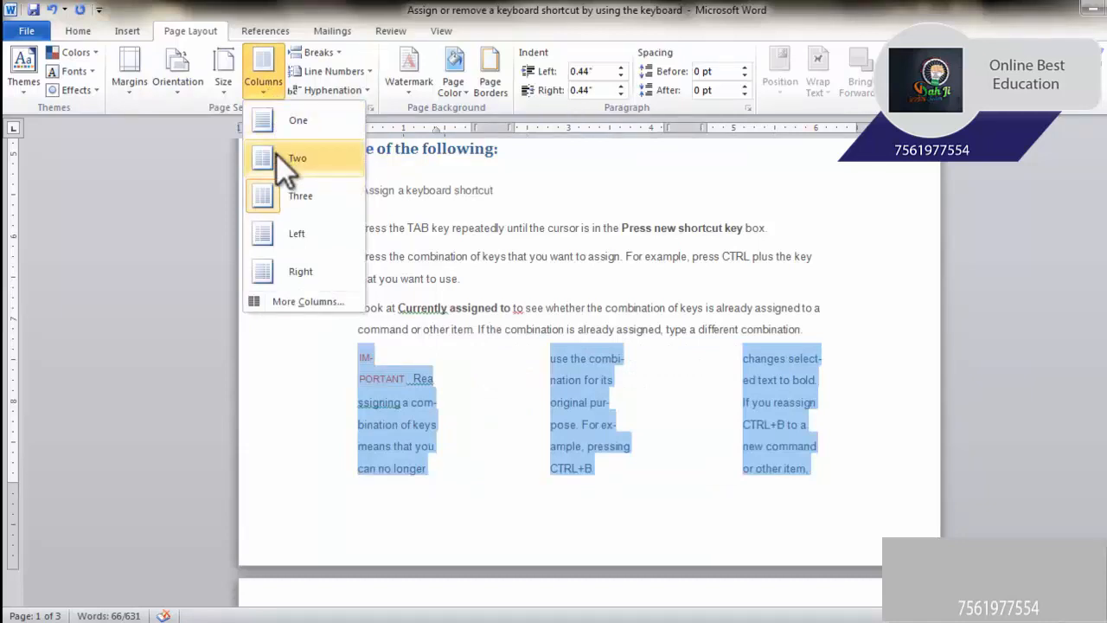
pyautogui.click(277, 156)
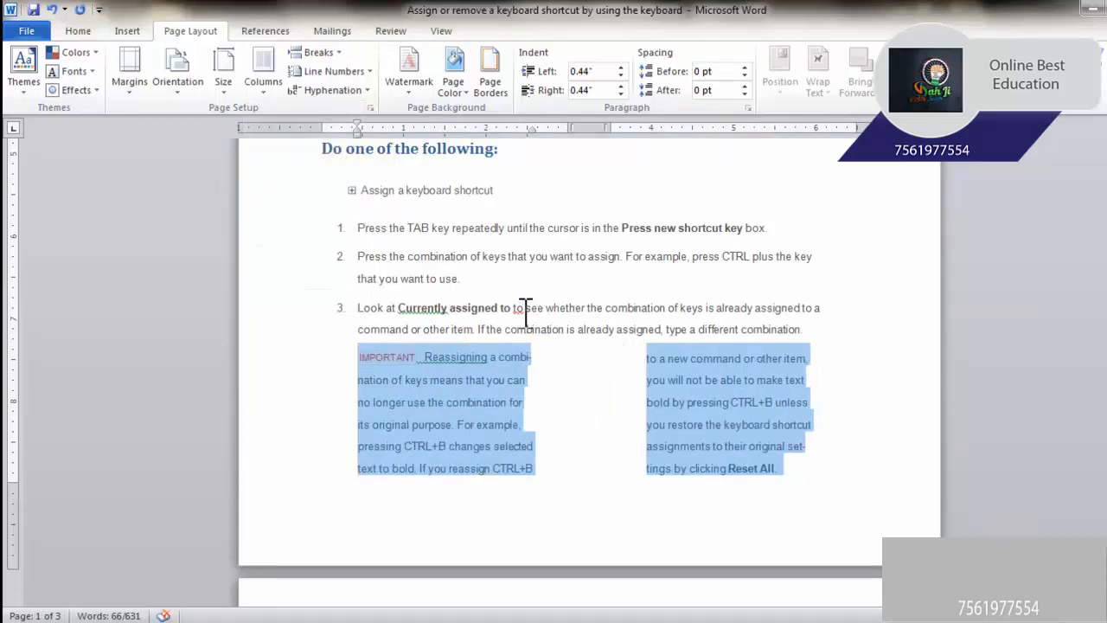
# - Try five columns with a line between them on the selected IMPORTANT paragraph, and undo the change
pyautogui.click(271, 94)
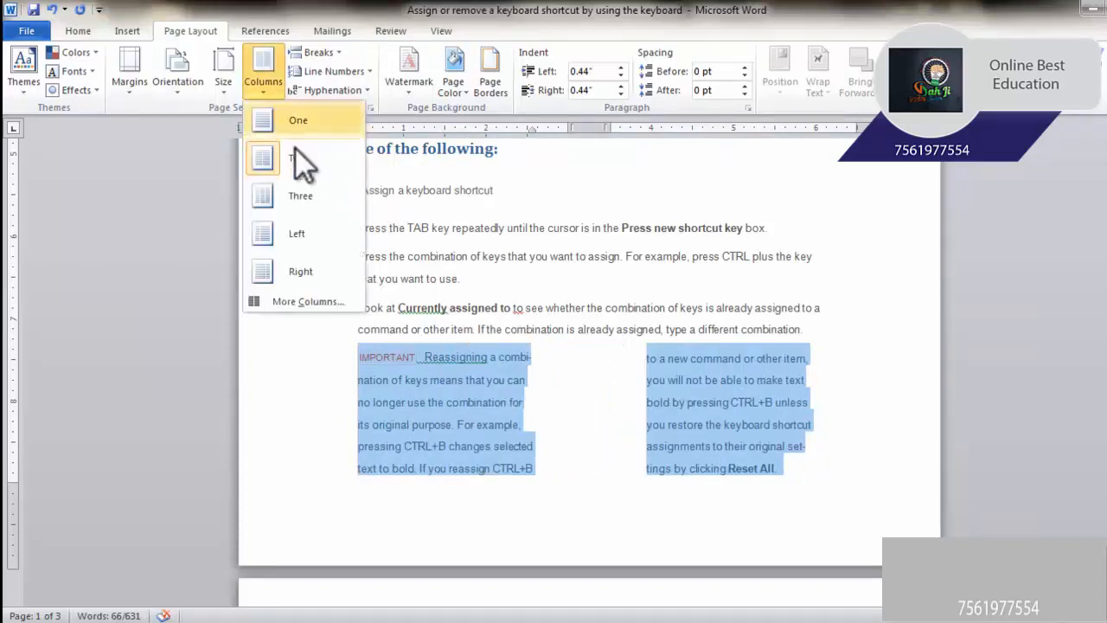
pyautogui.click(291, 300)
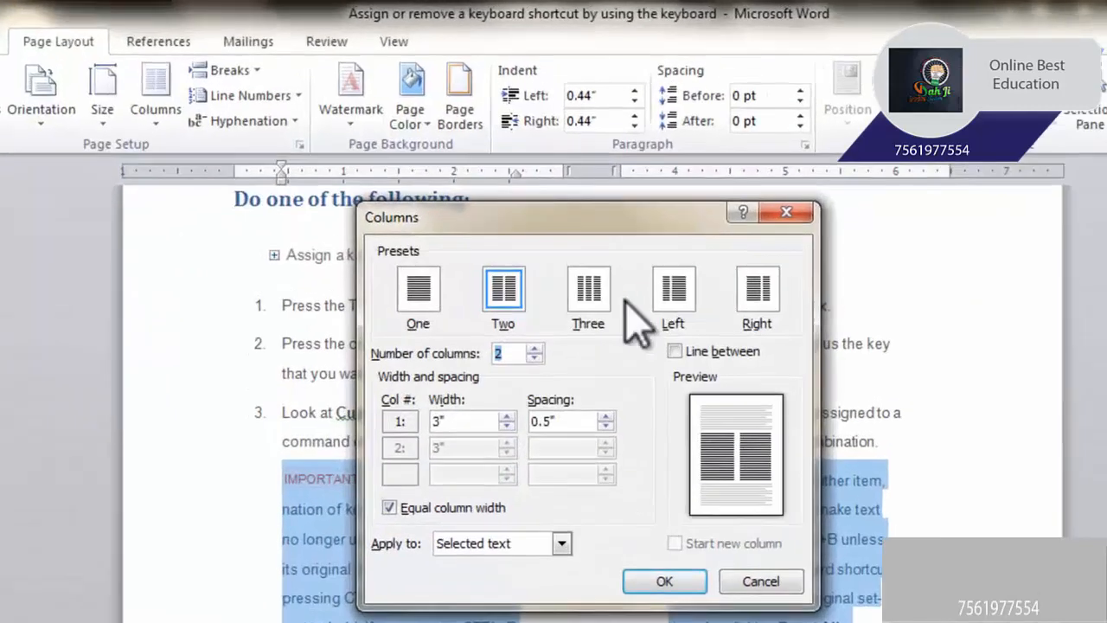
pyautogui.click(533, 348)
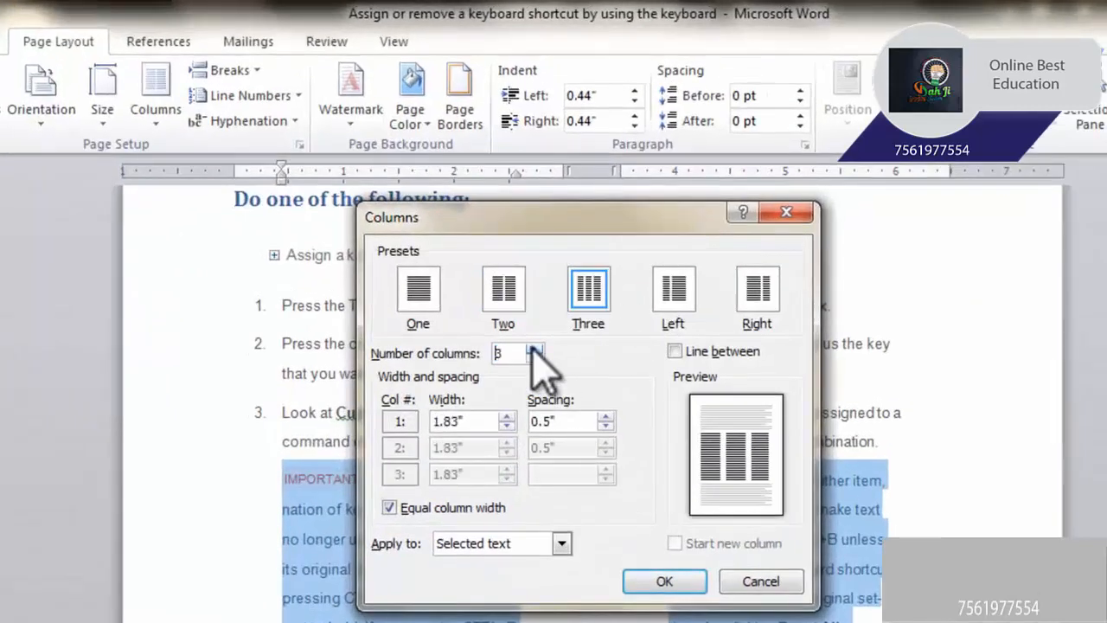
pyautogui.click(532, 348)
pyautogui.click(532, 349)
pyautogui.click(529, 359)
pyautogui.click(530, 359)
pyautogui.click(534, 357)
pyautogui.click(534, 357)
pyautogui.click(534, 348)
pyautogui.click(534, 348)
pyautogui.click(534, 348)
pyautogui.click(534, 348)
pyautogui.press('Tab')
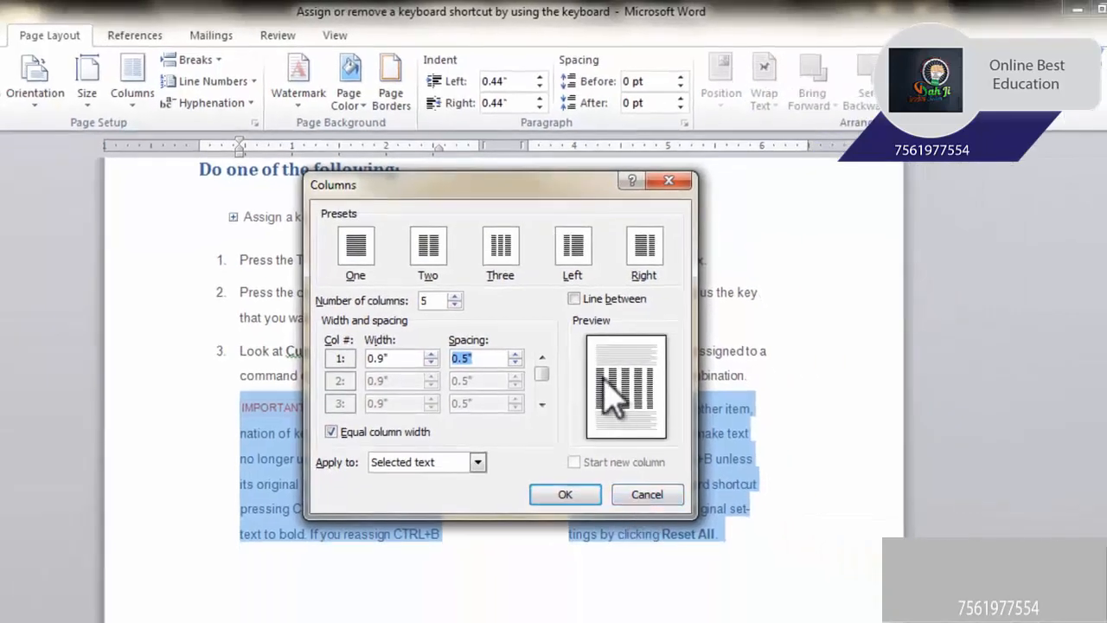
pyautogui.click(674, 351)
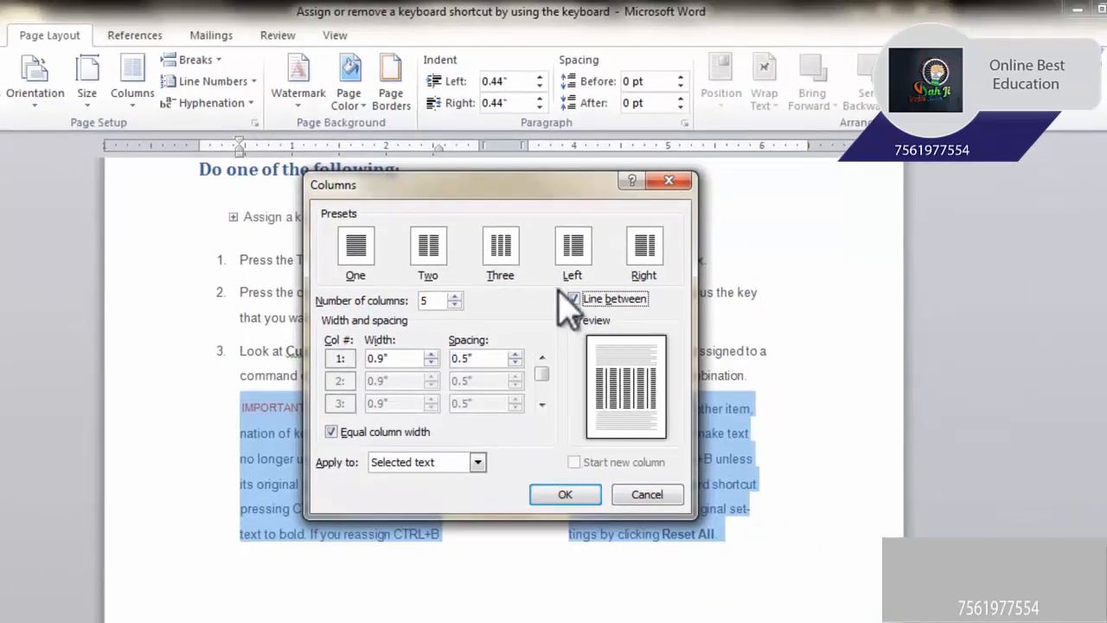
pyautogui.click(566, 498)
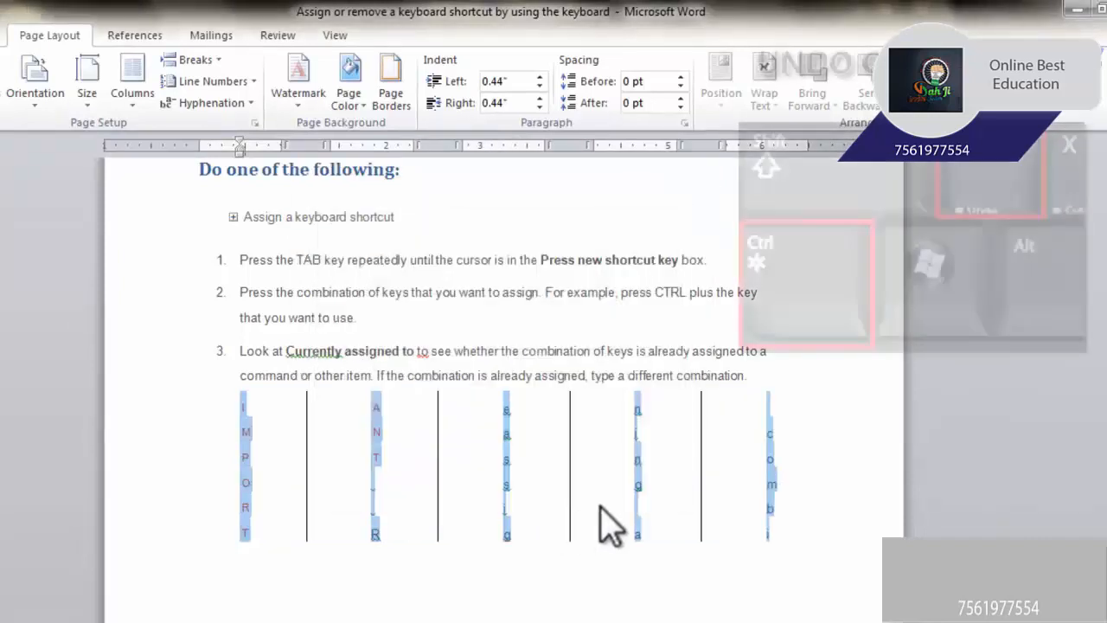
pyautogui.hotkey('ctrl', 'z')
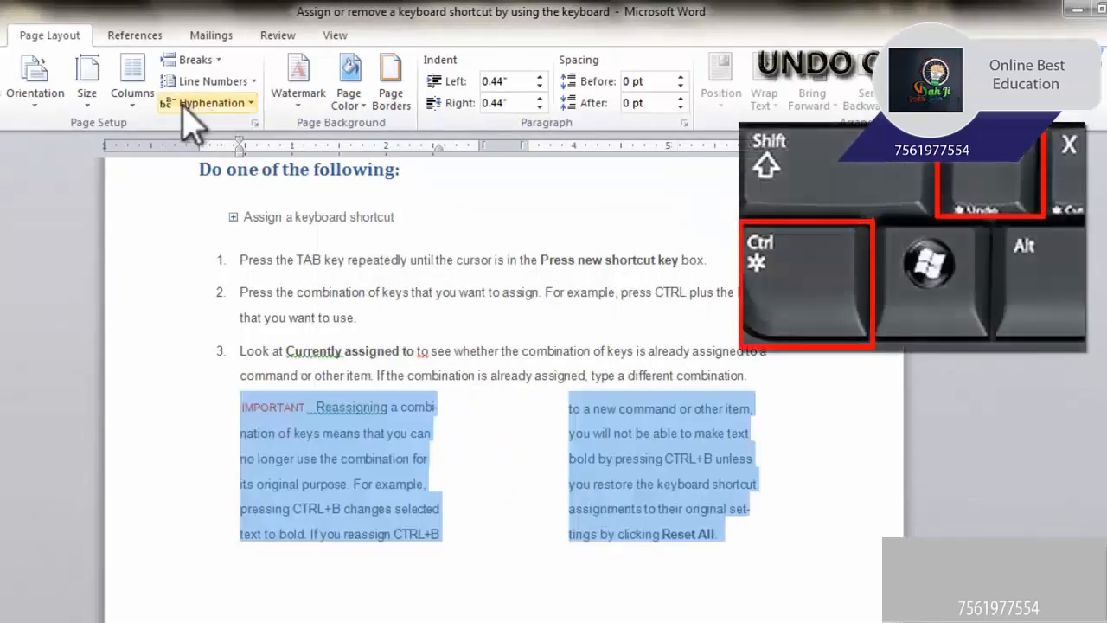
# - Try a two-column layout with a line between on the selected IMPORTANT paragraph, and undo the change
pyautogui.click(134, 97)
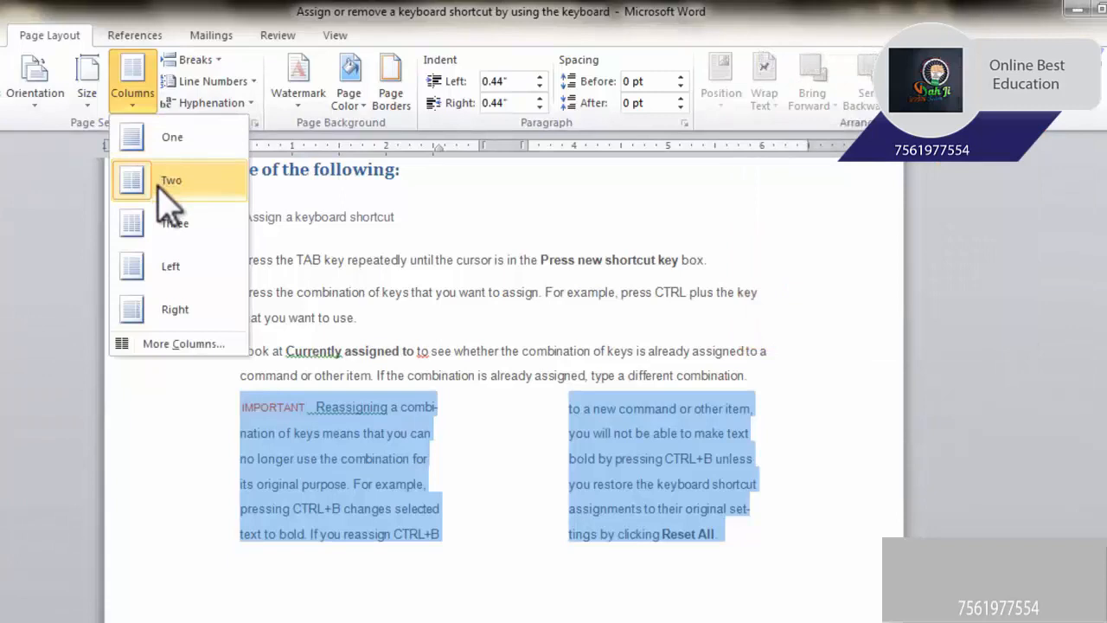
pyautogui.click(164, 186)
pyautogui.click(139, 102)
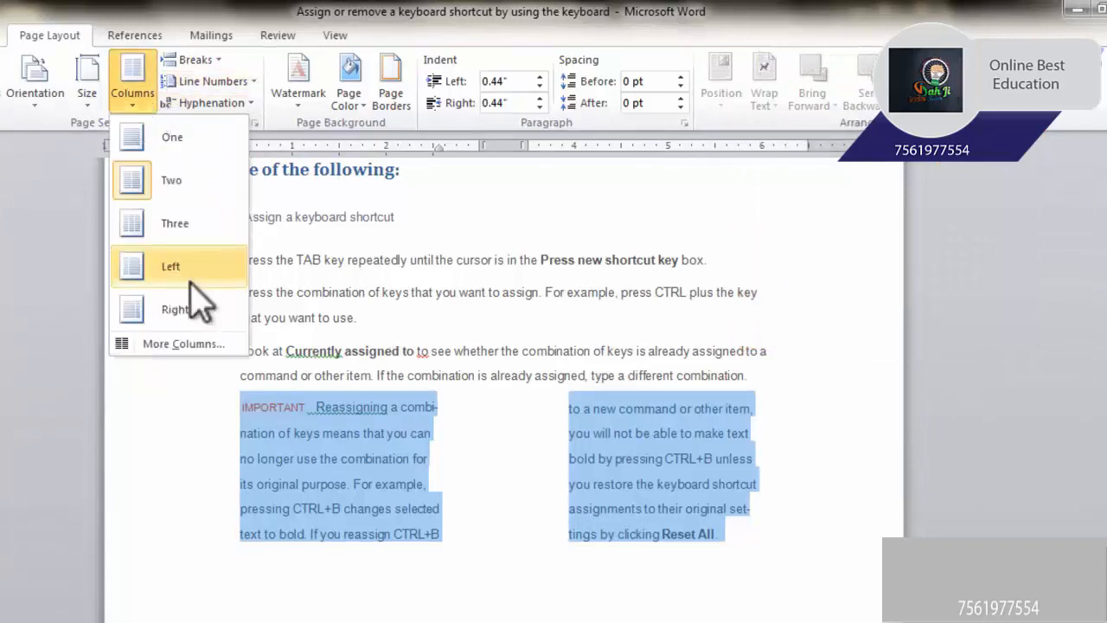
pyautogui.click(184, 344)
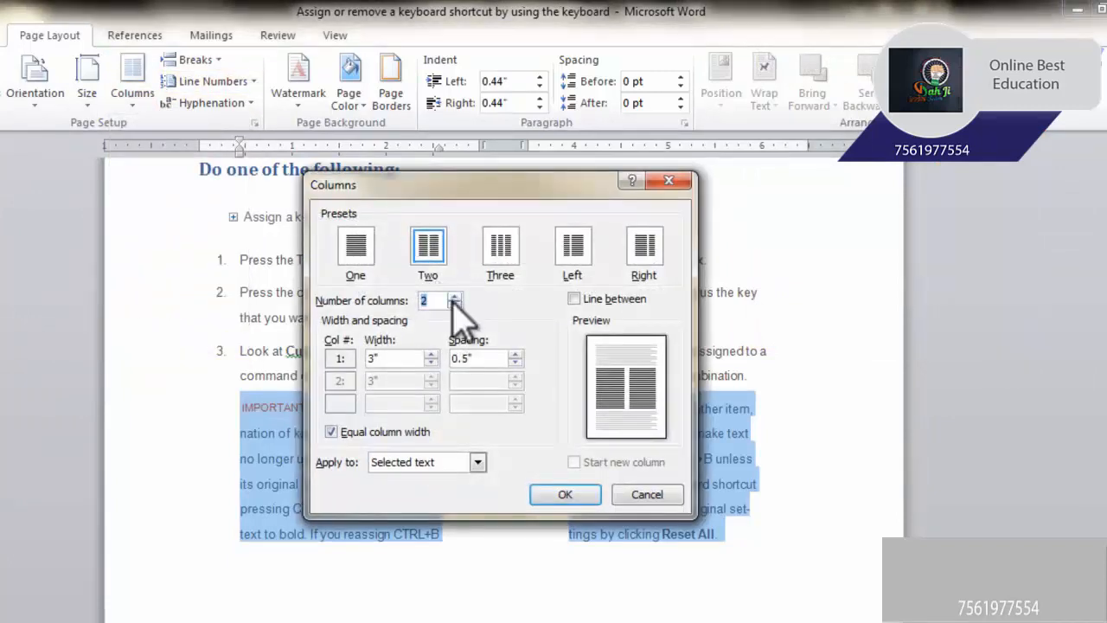
pyautogui.click(574, 298)
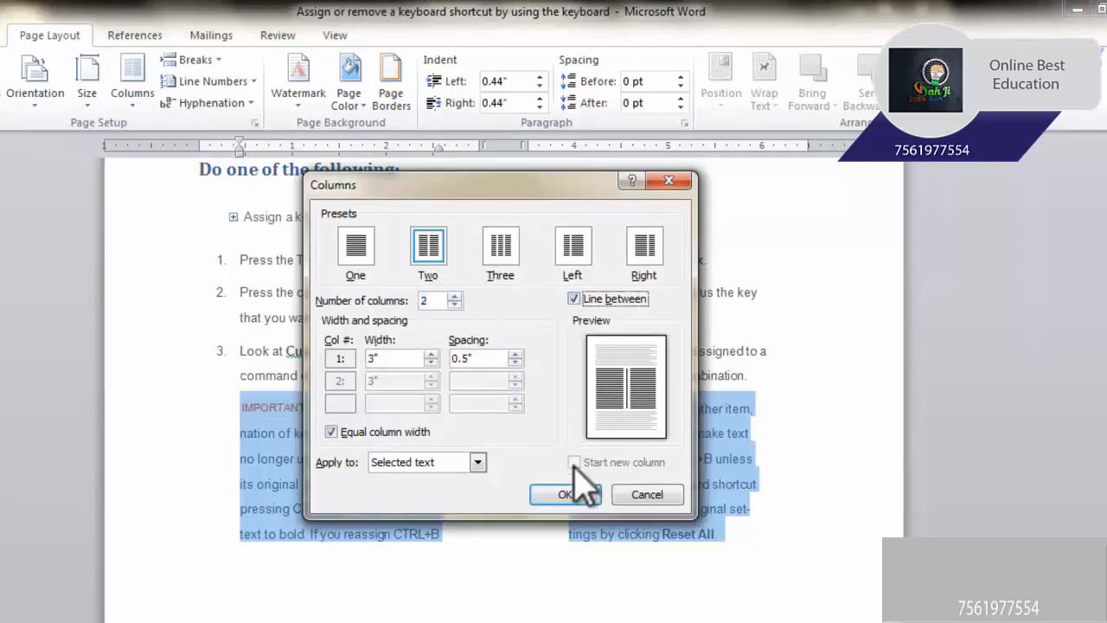
pyautogui.click(567, 494)
pyautogui.click(571, 509)
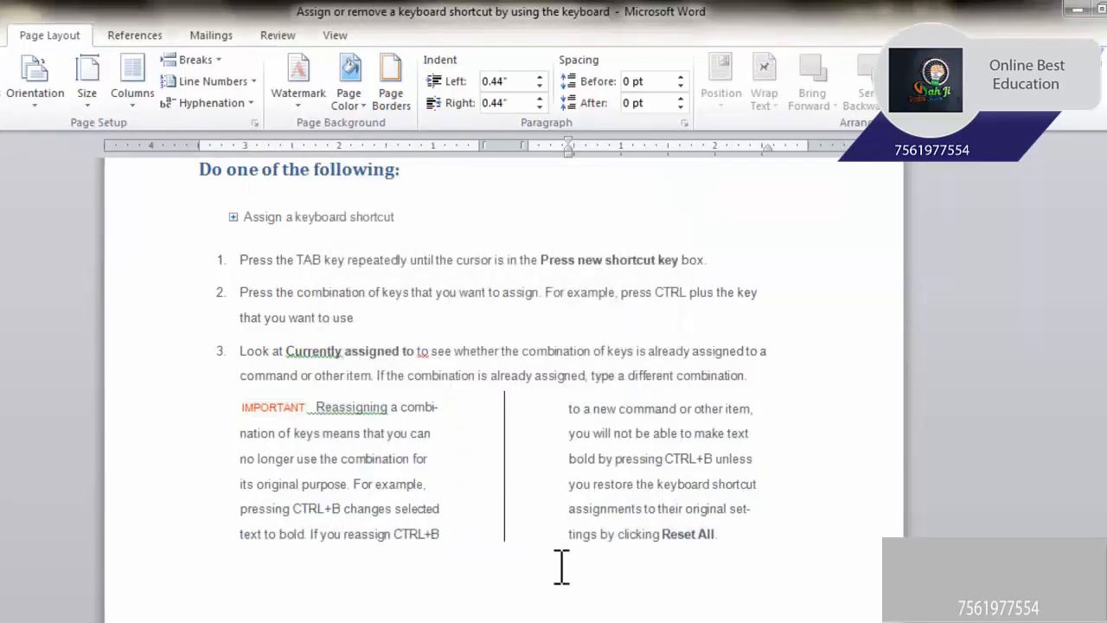
pyautogui.hotkey('ctrl', 'z')
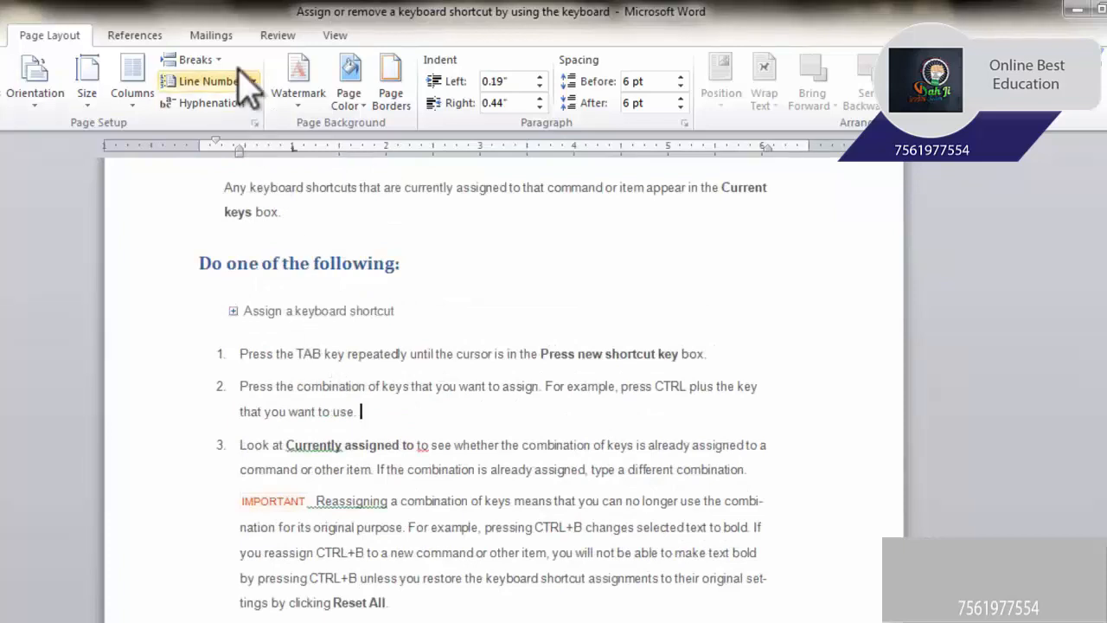
# - Try a page break after item 2 under "Do one of the following", review the pages, and undo the break
pyautogui.click(194, 61)
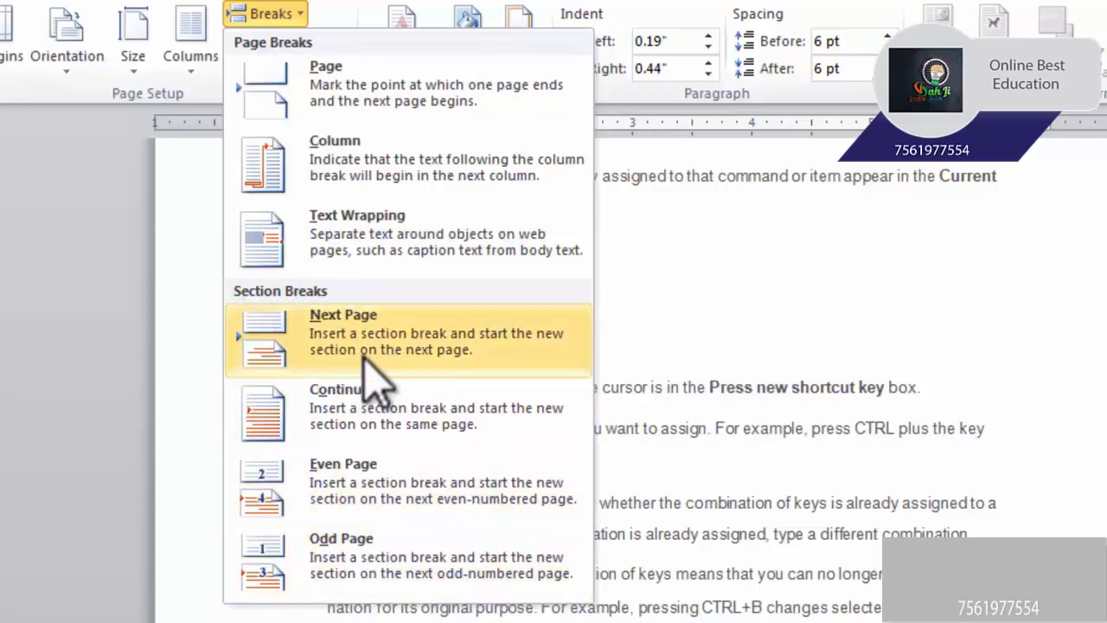
pyautogui.click(754, 462)
pyautogui.scroll(-4, 753, 470)
pyautogui.scroll(3, 635, 469)
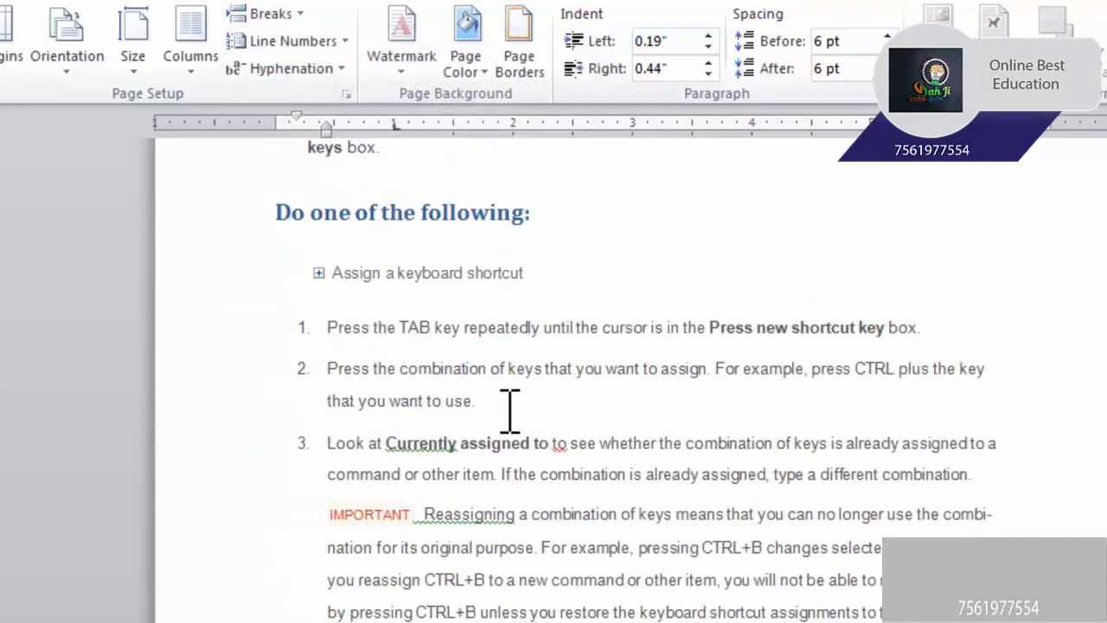
pyautogui.click(290, 15)
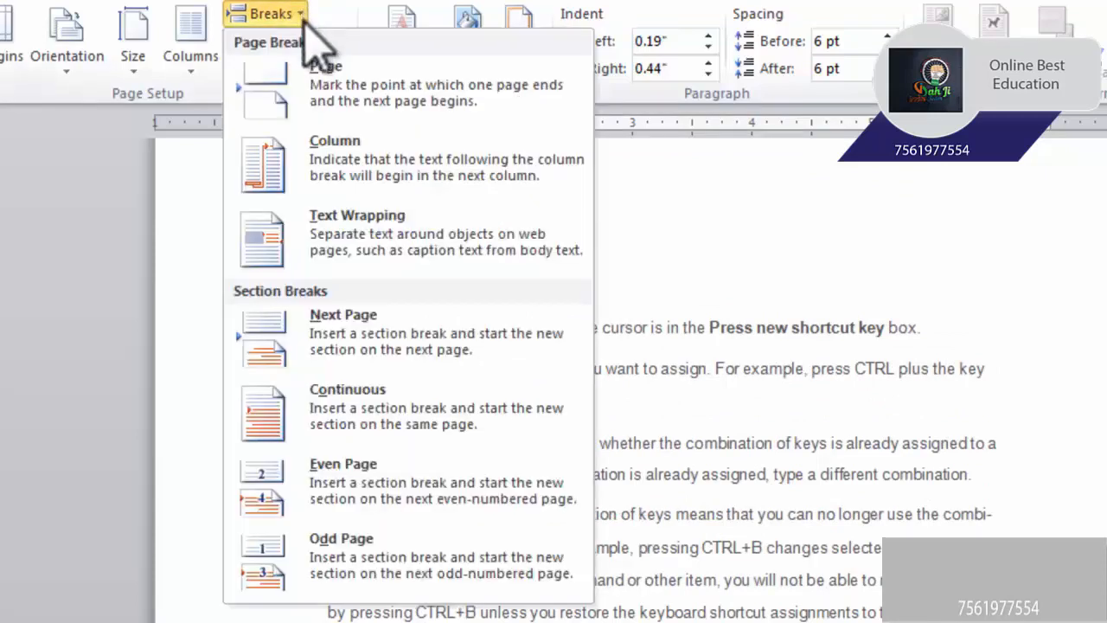
pyautogui.click(251, 83)
pyautogui.scroll(3, 717, 441)
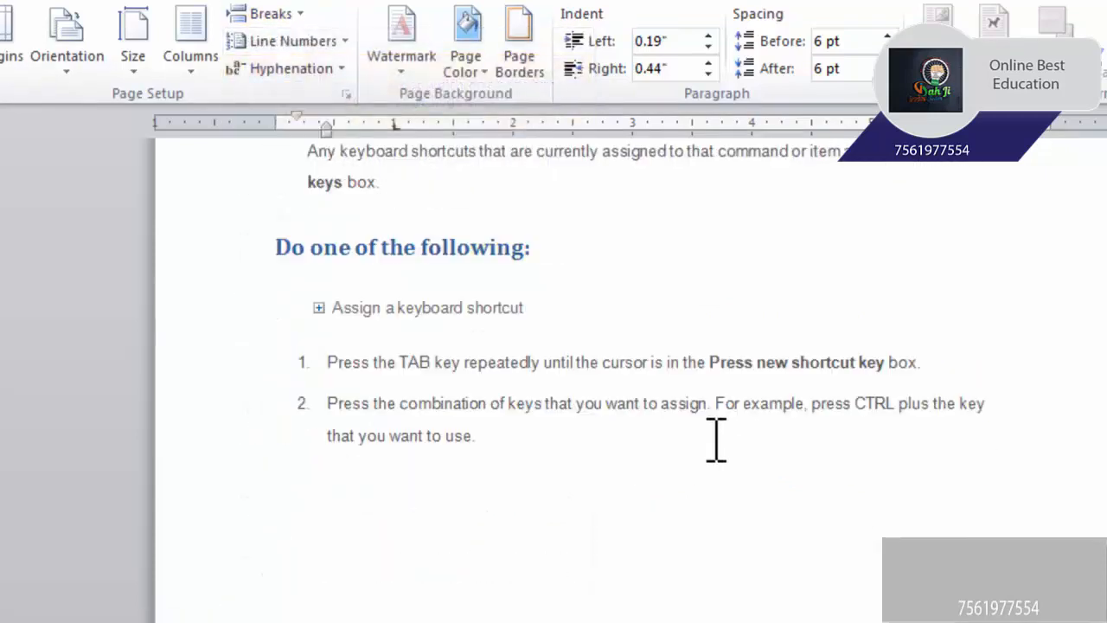
pyautogui.scroll(4, 711, 436)
pyautogui.scroll(-16, 693, 484)
pyautogui.scroll(11, 681, 519)
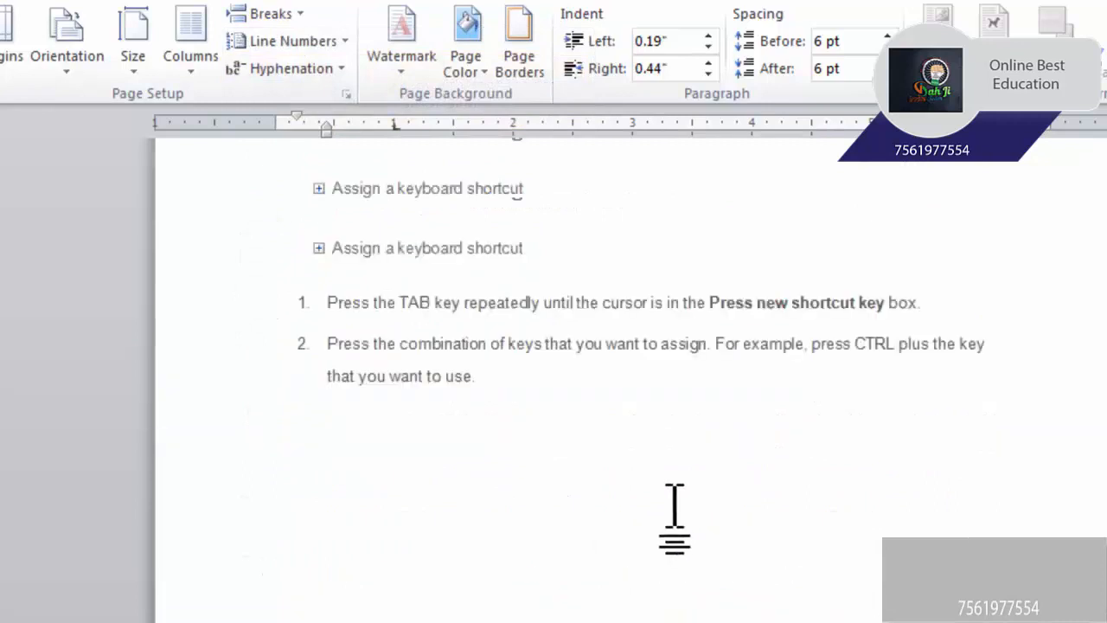
pyautogui.scroll(6, 675, 517)
pyautogui.scroll(-7, 675, 522)
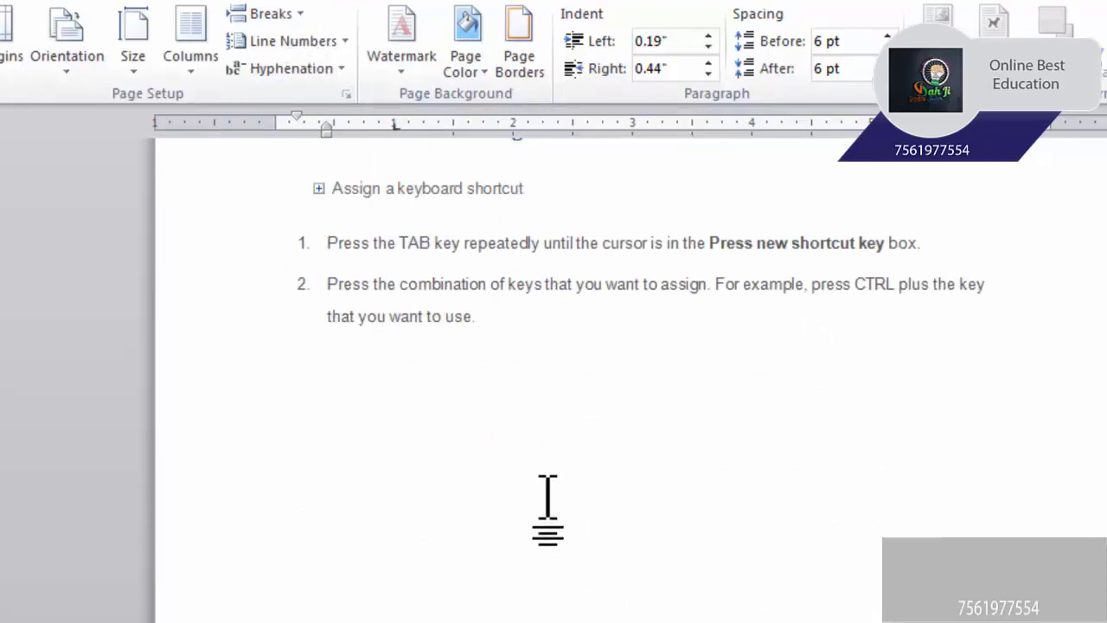
pyautogui.hotkey('ctrl', 'z')
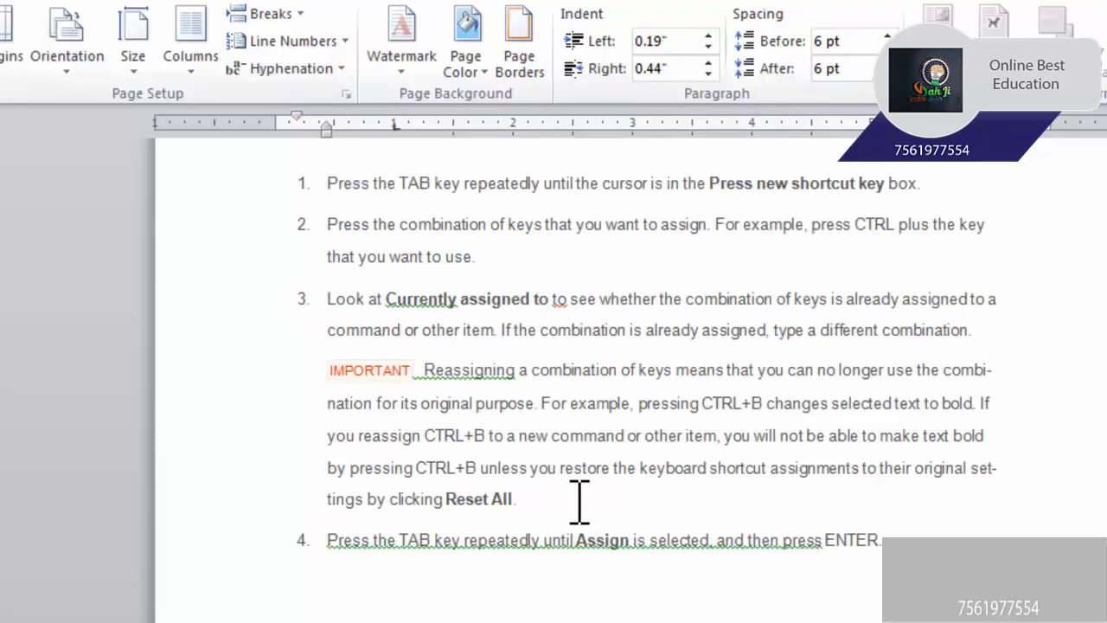
# - Lay out the IMPORTANT paragraph's text from "Reassigning" through "Reset All" in two columns
pyautogui.moveTo(558, 500); pyautogui.dragTo(420, 365)
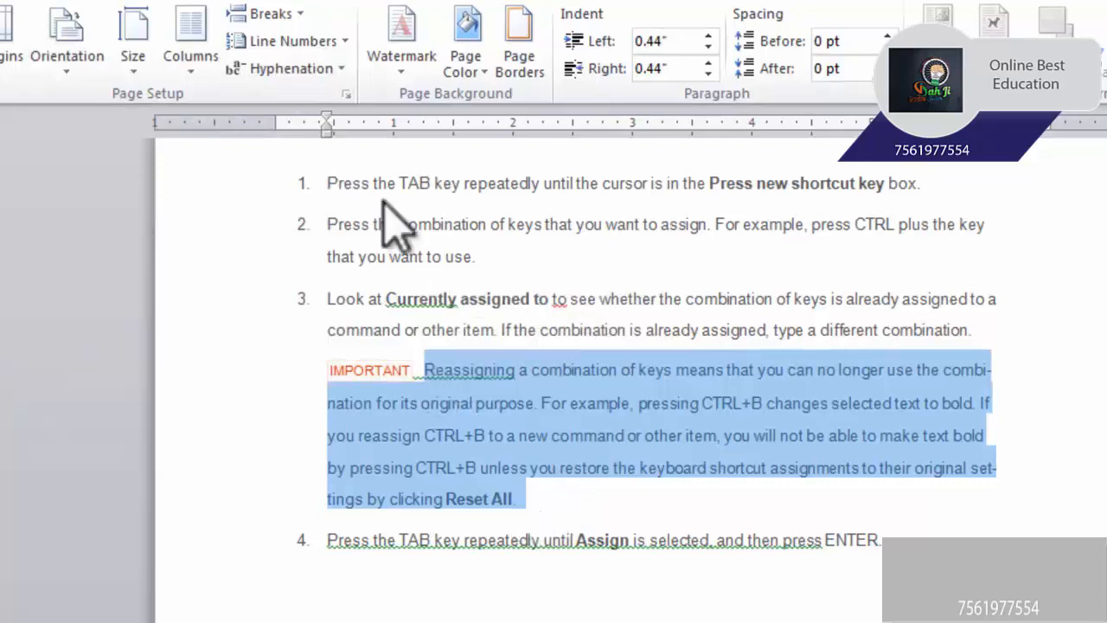
pyautogui.click(206, 57)
pyautogui.click(227, 169)
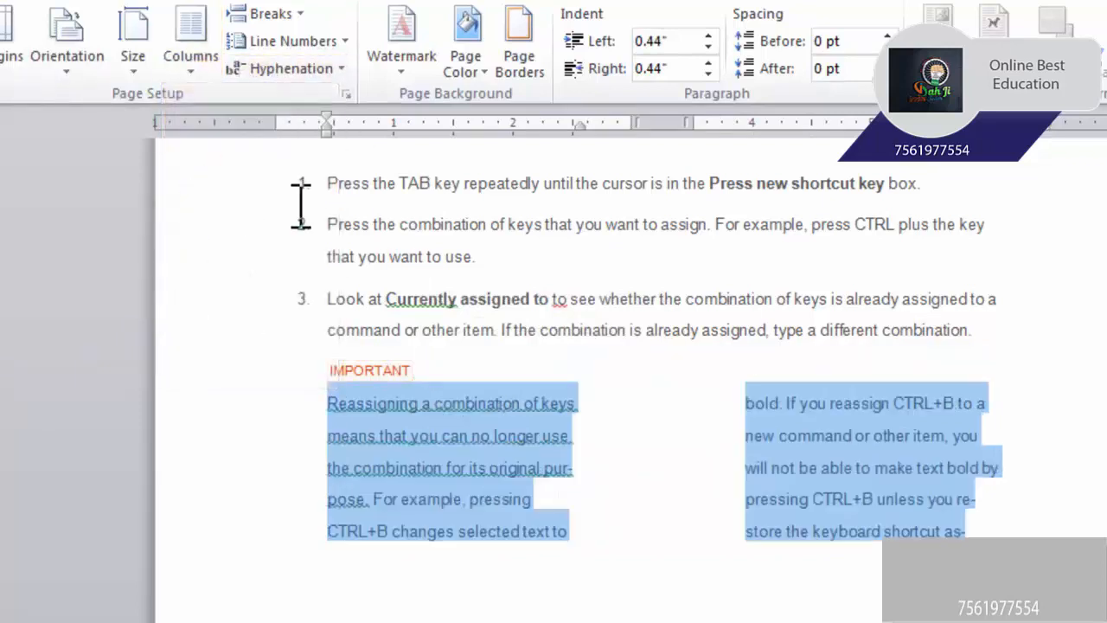
# - Insert a column break before "For example, pressing CTRL+B" in the two-column text
pyautogui.click(578, 545)
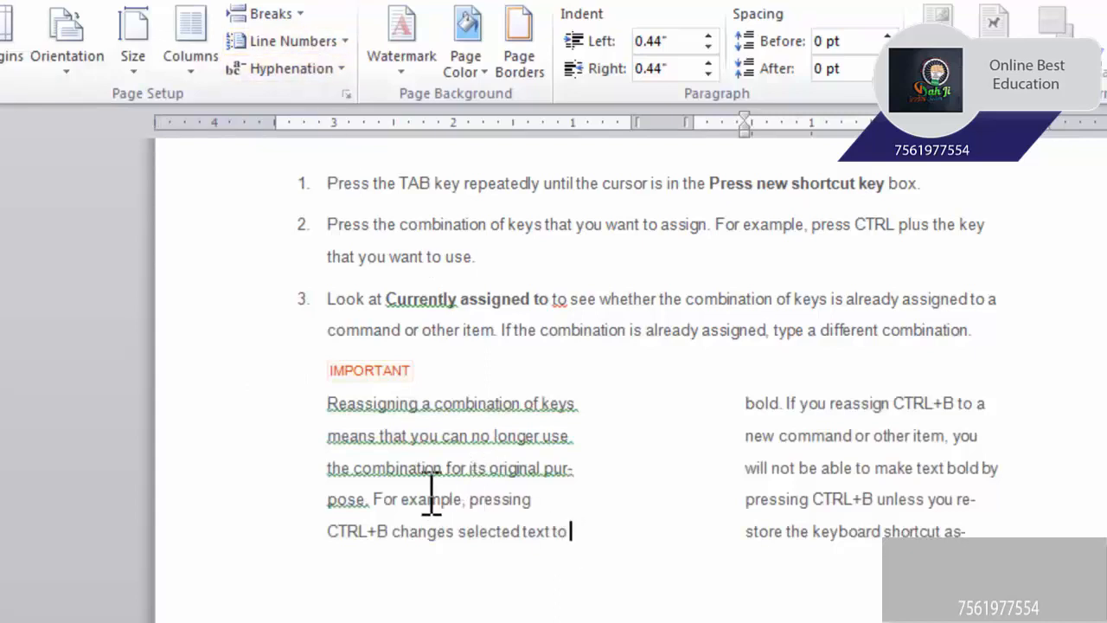
pyautogui.click(374, 500)
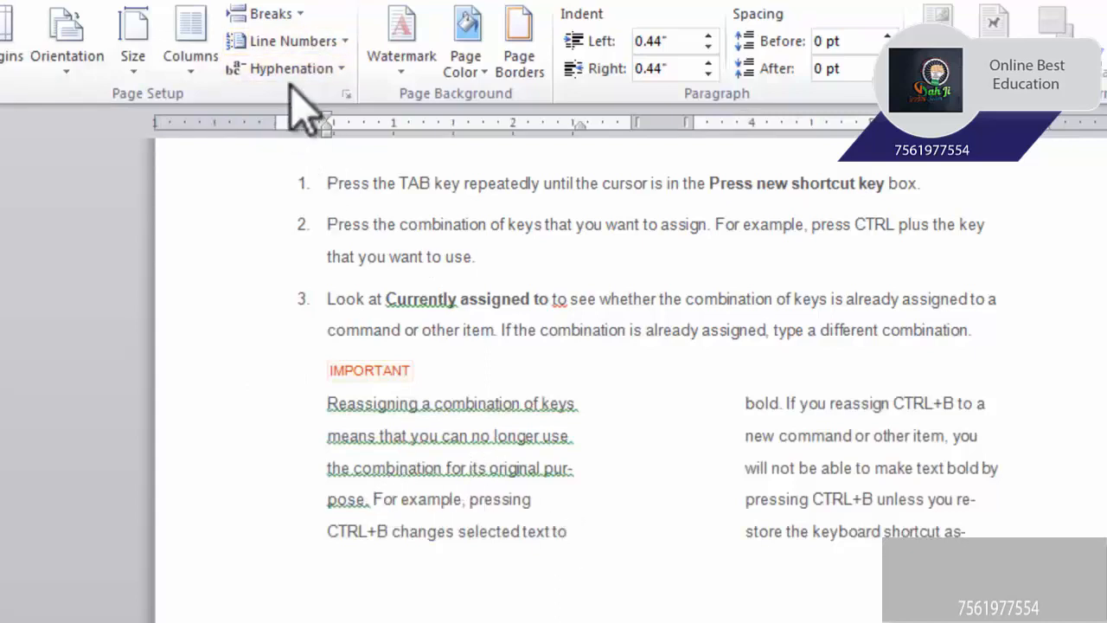
pyautogui.click(294, 14)
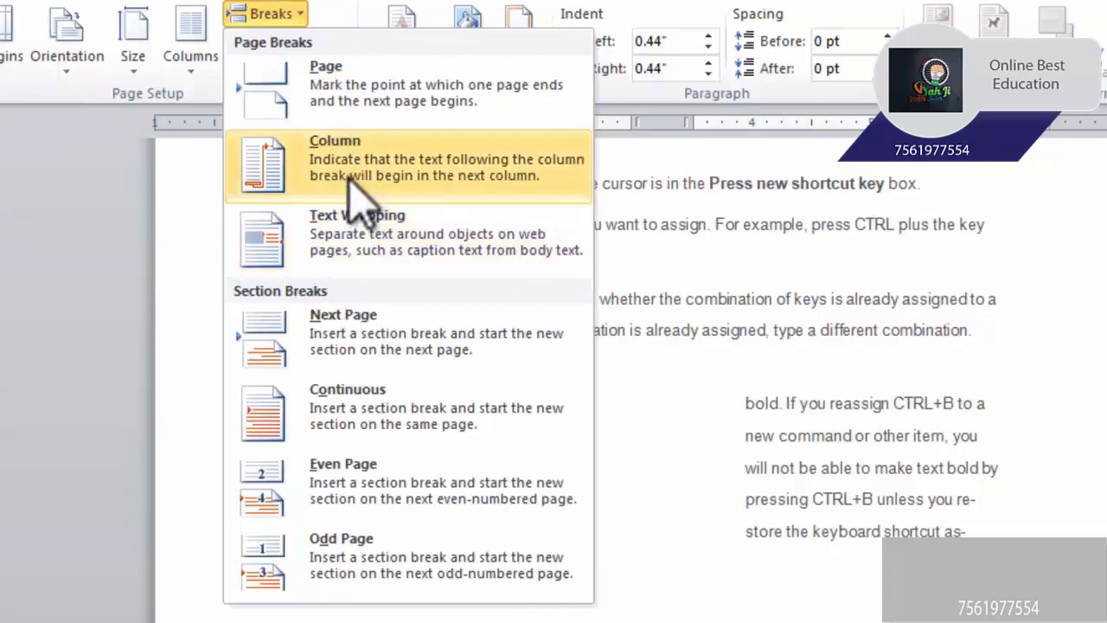
pyautogui.click(355, 172)
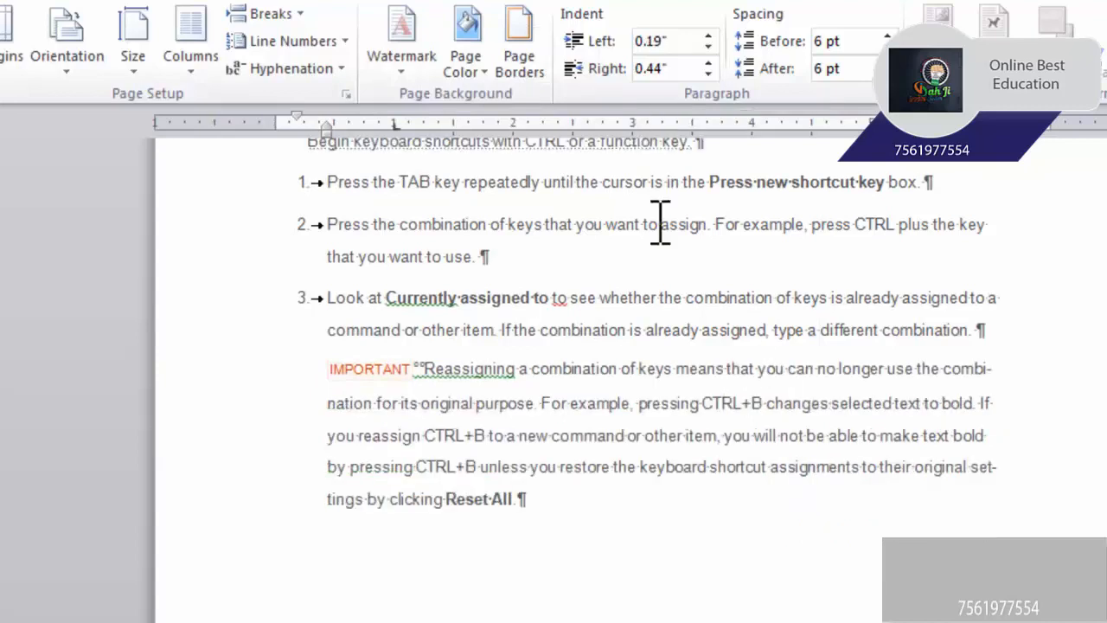
# - Hide the document's formatting marks and show them again
pyautogui.click(268, 14)
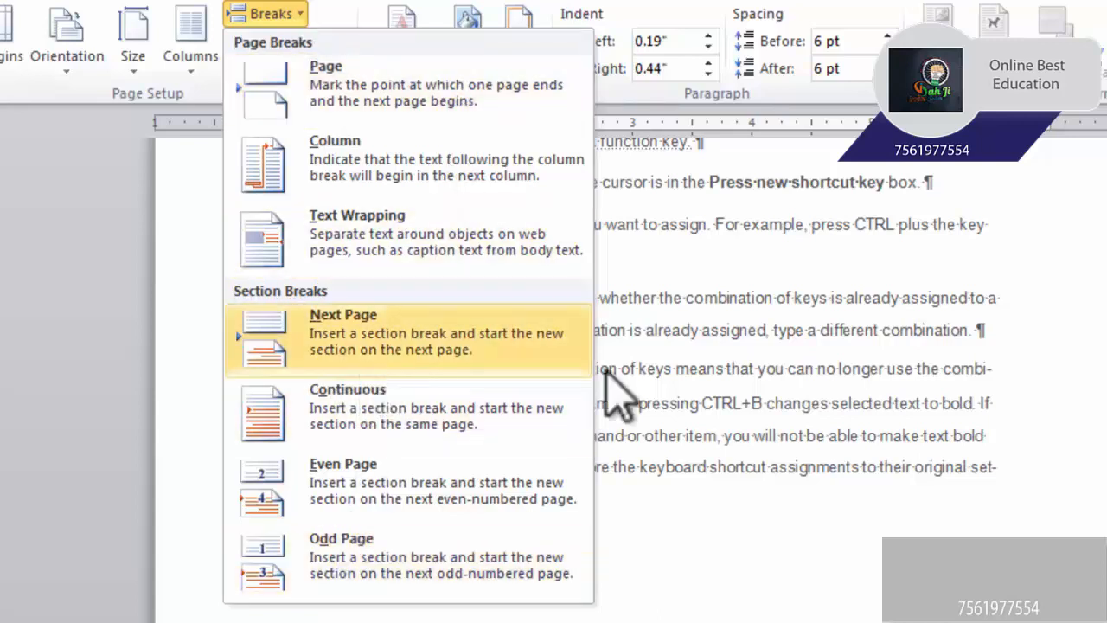
pyautogui.click(684, 399)
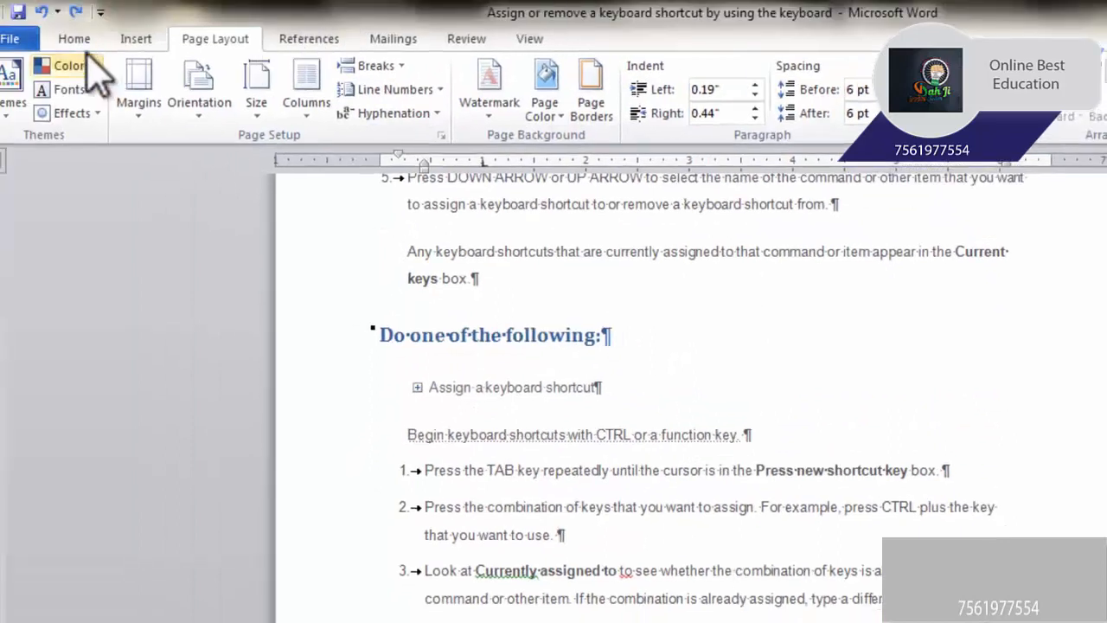
pyautogui.click(77, 38)
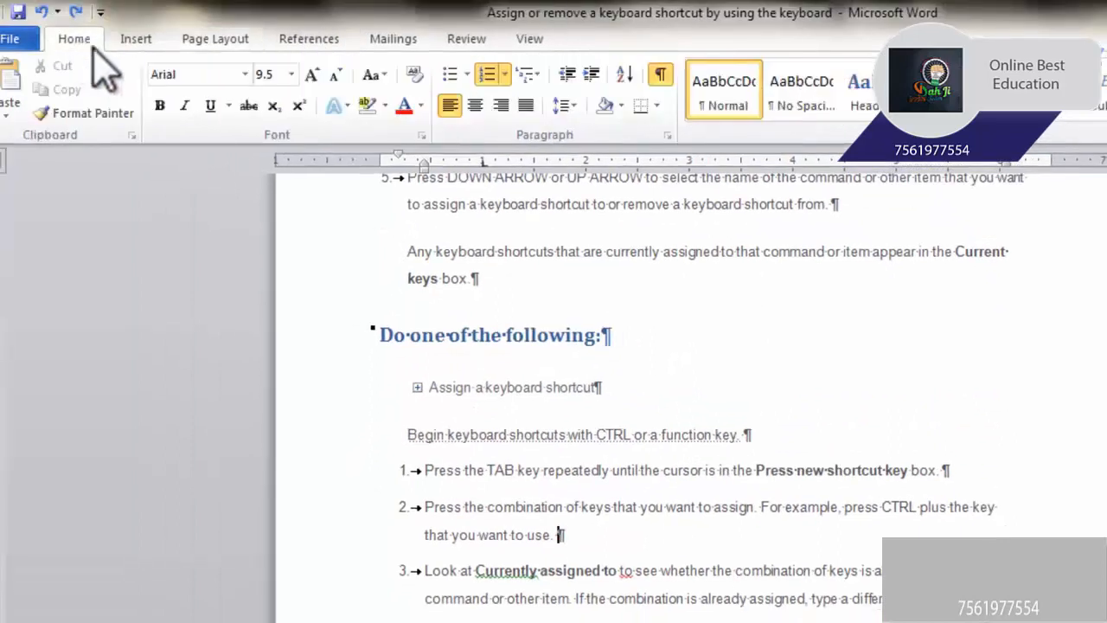
pyautogui.click(662, 77)
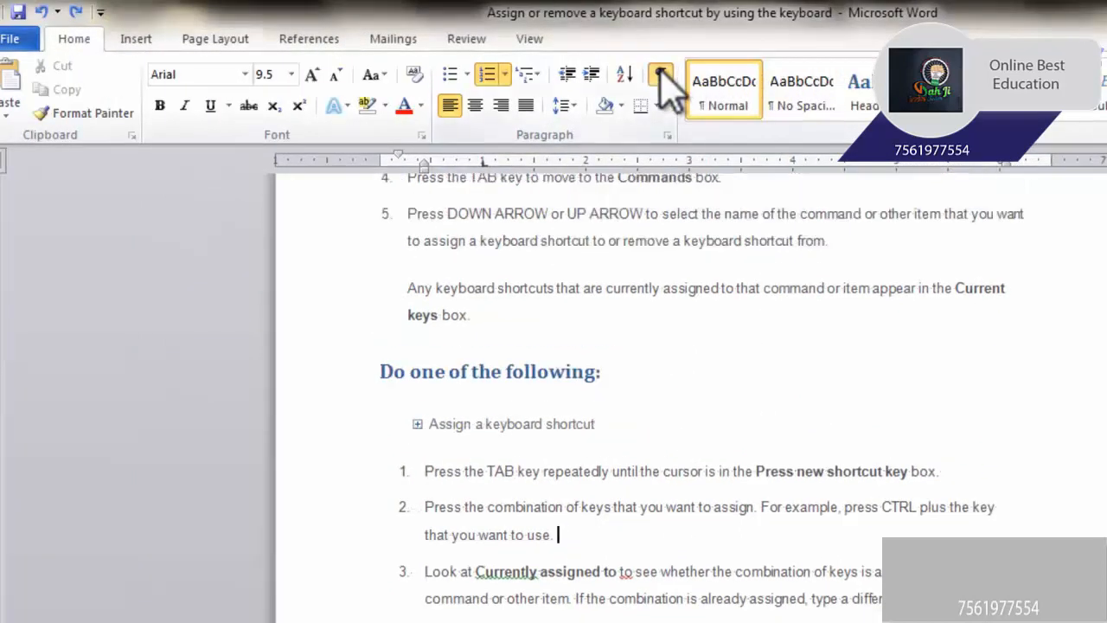
pyautogui.click(662, 78)
pyautogui.scroll(-4, 732, 475)
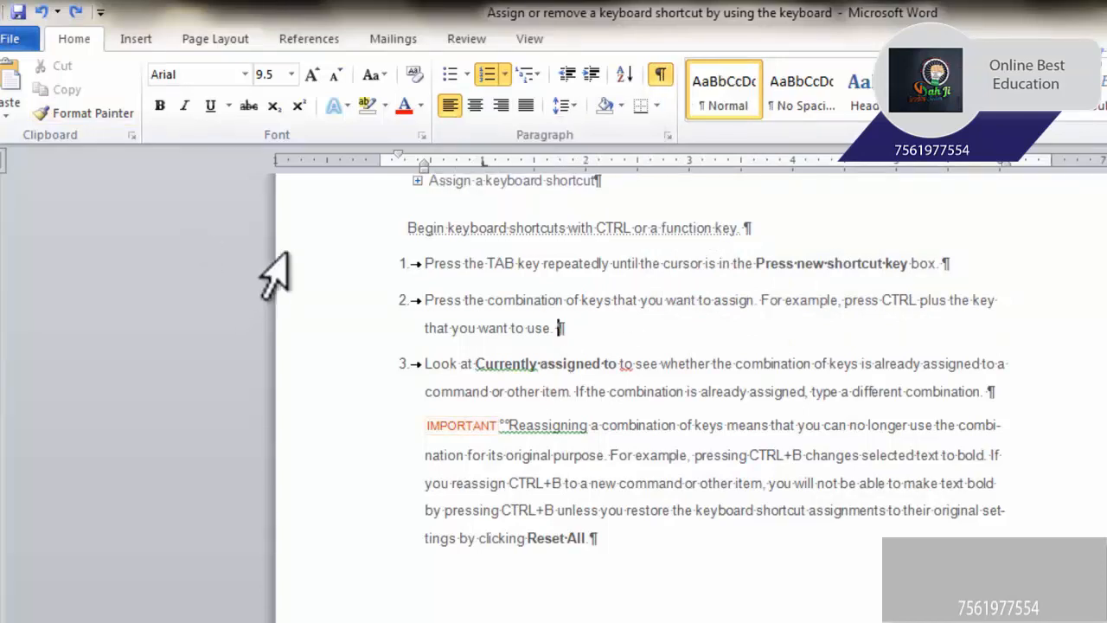
# - Insert a Next Page section break at the end of item 2, and check the pages around it
pyautogui.click(137, 39)
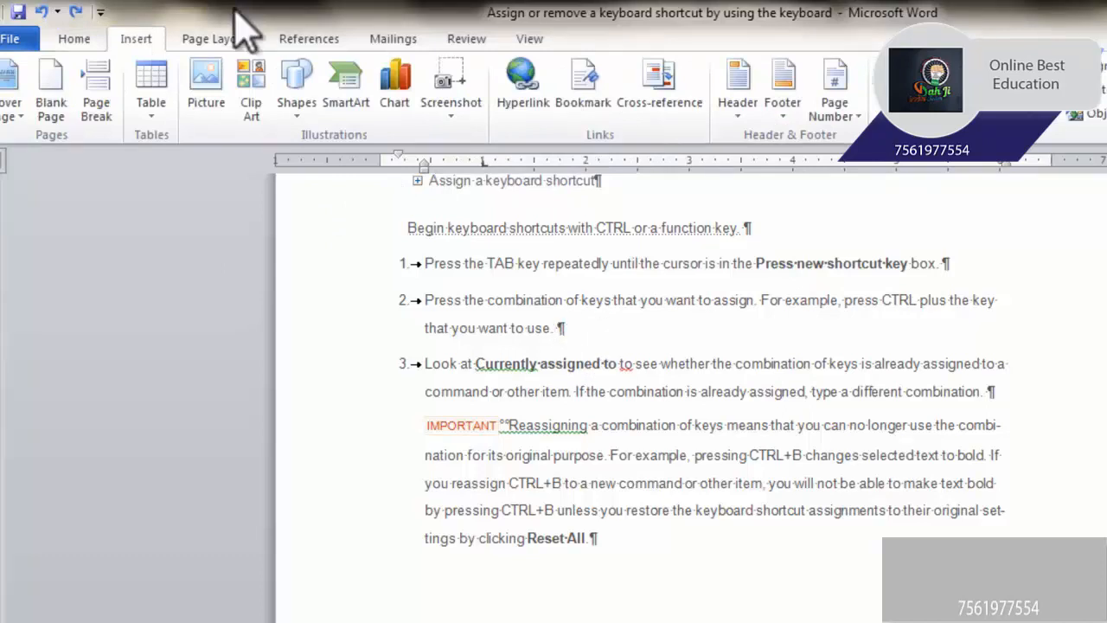
pyautogui.click(197, 40)
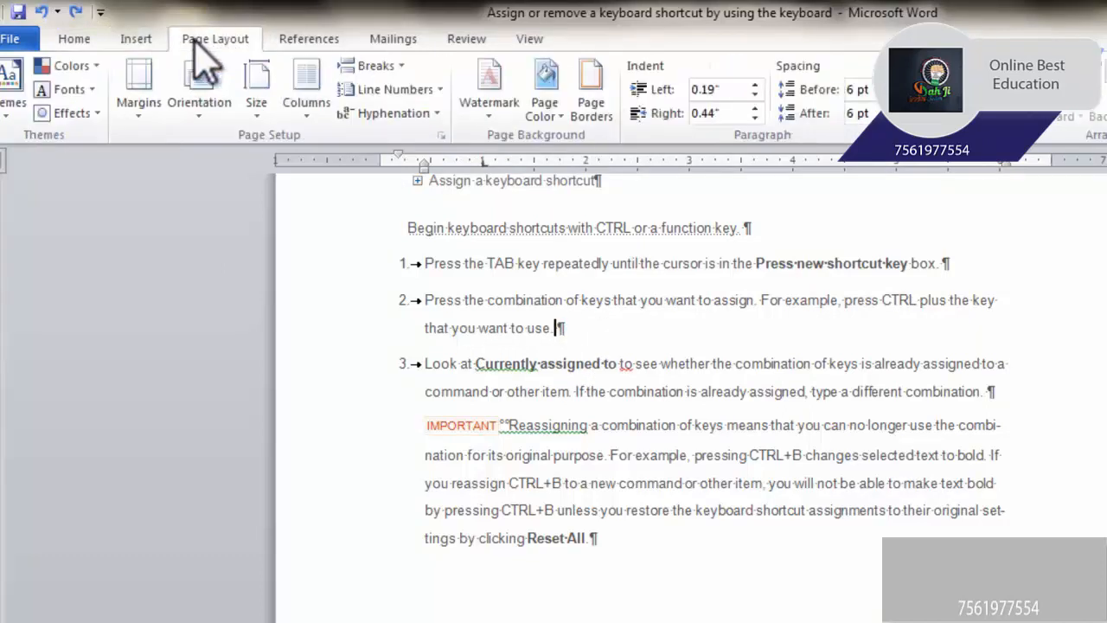
pyautogui.click(377, 66)
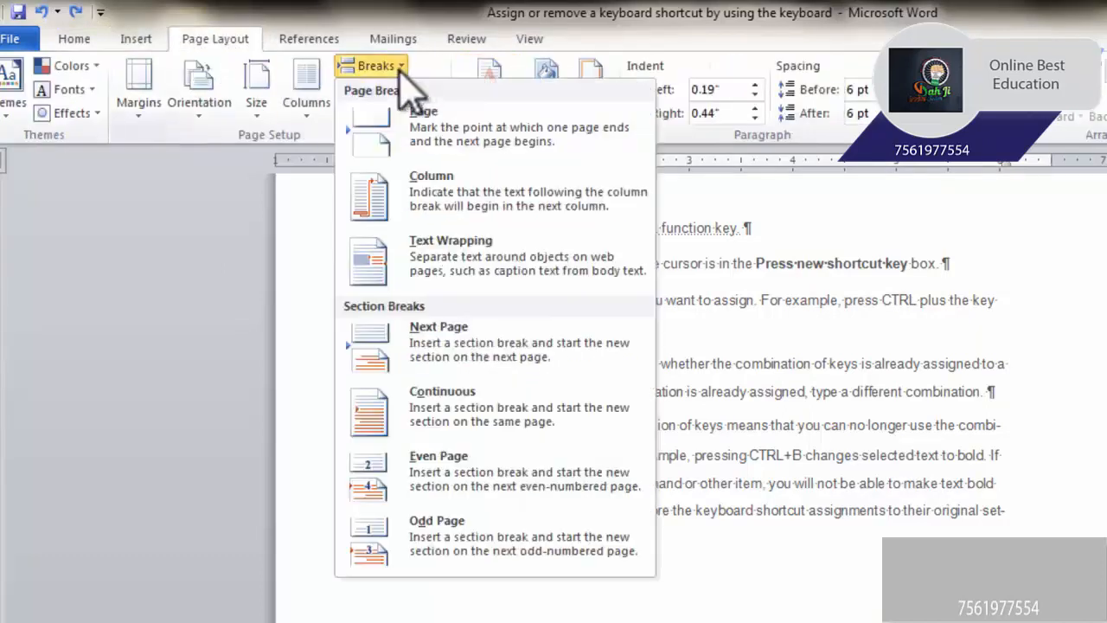
pyautogui.click(426, 355)
pyautogui.scroll(5, 719, 389)
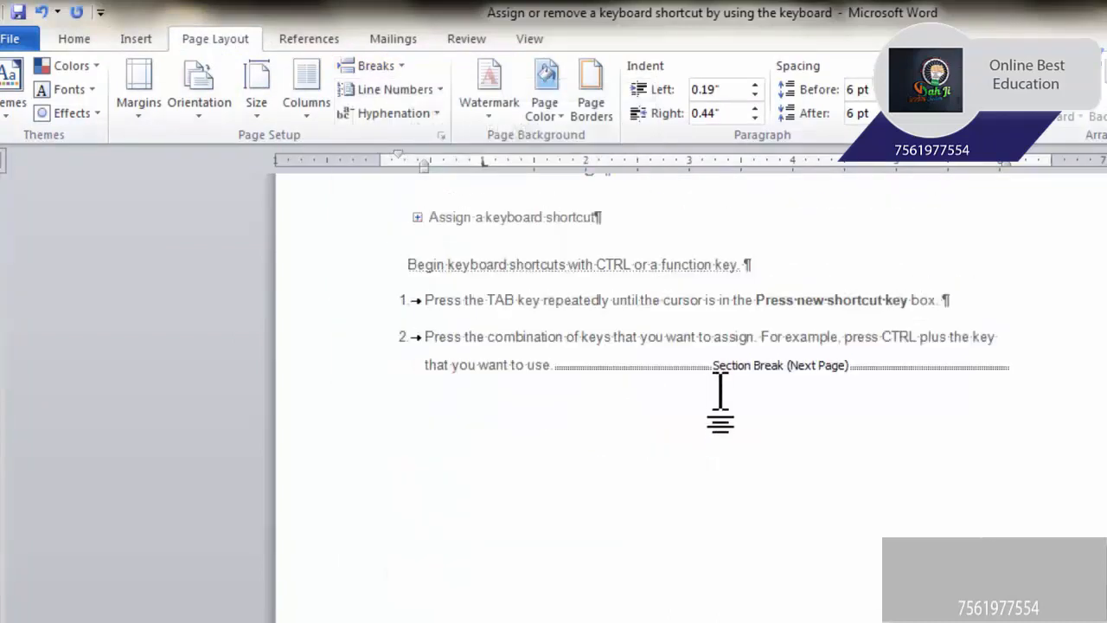
pyautogui.scroll(-4, 702, 390)
pyautogui.scroll(-5, 674, 450)
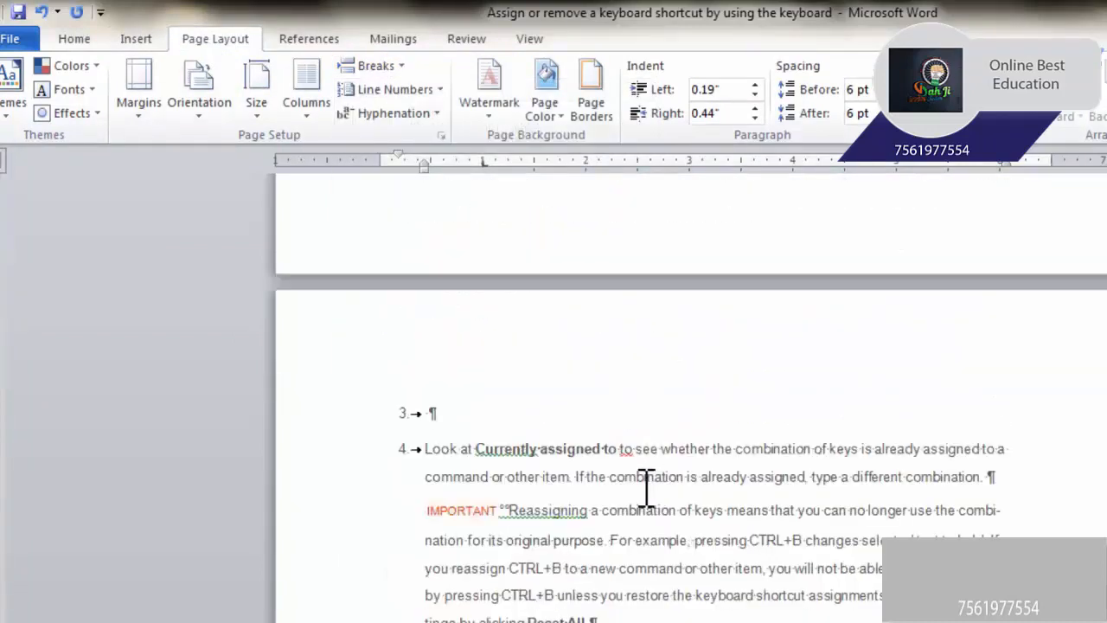
pyautogui.scroll(-5, 520, 433)
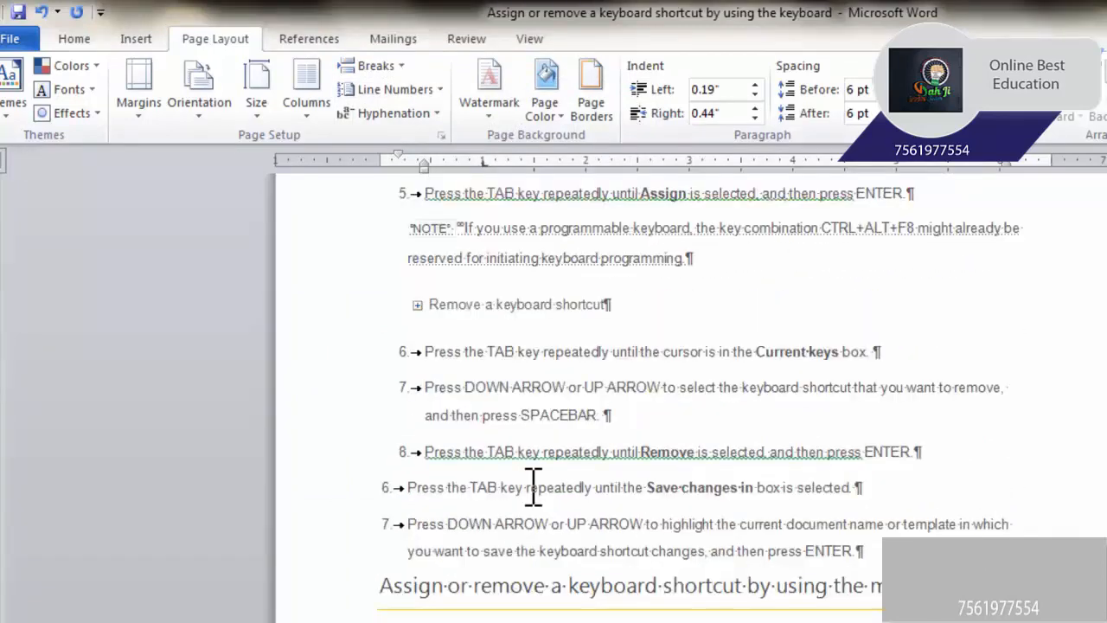
pyautogui.scroll(6, 527, 470)
pyautogui.scroll(4, 539, 403)
pyautogui.scroll(-7, 519, 415)
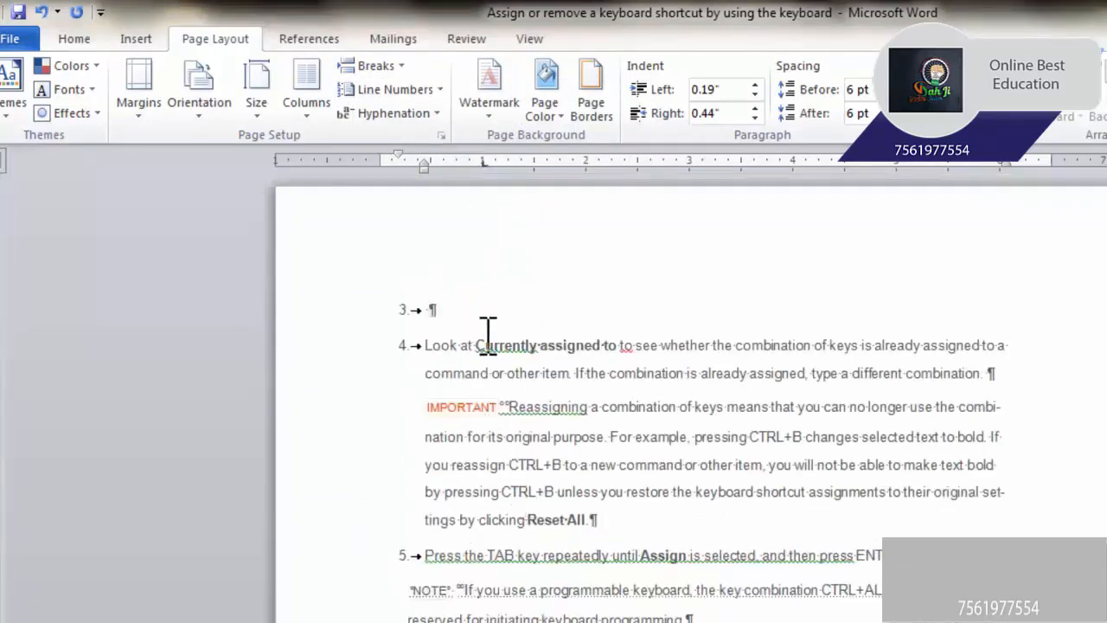
# - Set the section after the section break to landscape orientation, and compare it with the preceding page
pyautogui.click(192, 139)
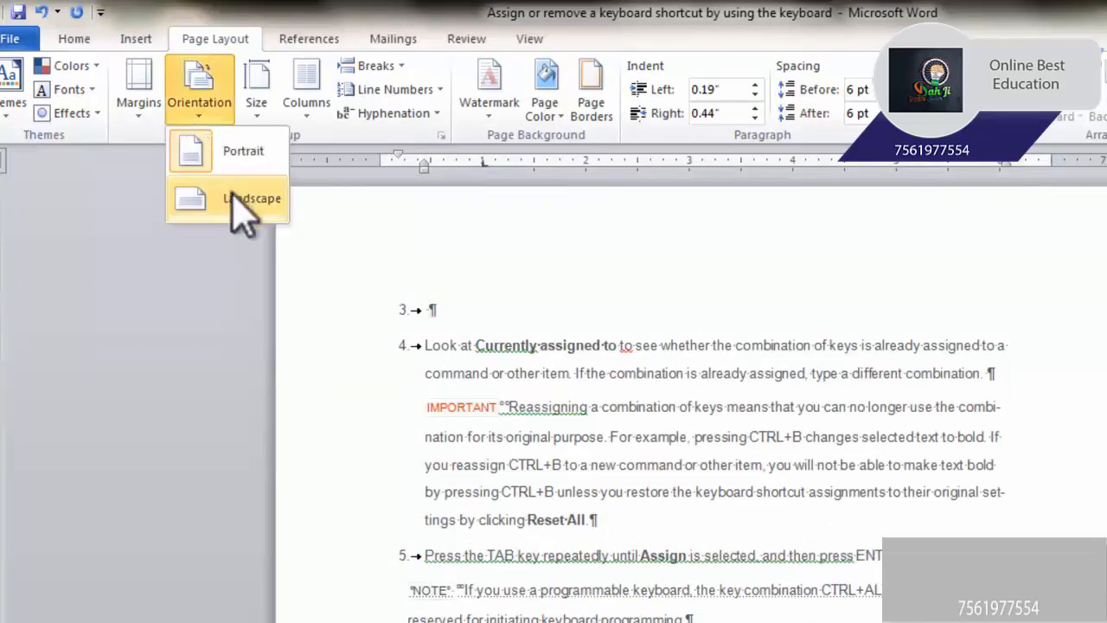
pyautogui.click(242, 200)
pyautogui.scroll(-3, 665, 437)
pyautogui.scroll(5, 531, 351)
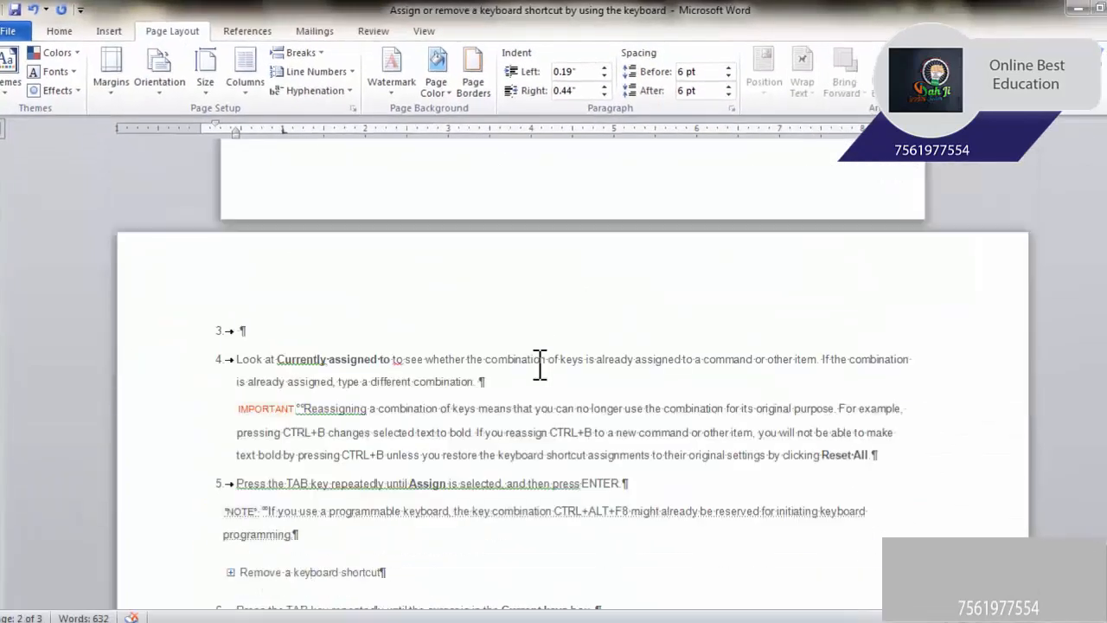
pyautogui.scroll(9, 510, 285)
pyautogui.scroll(-8, 510, 292)
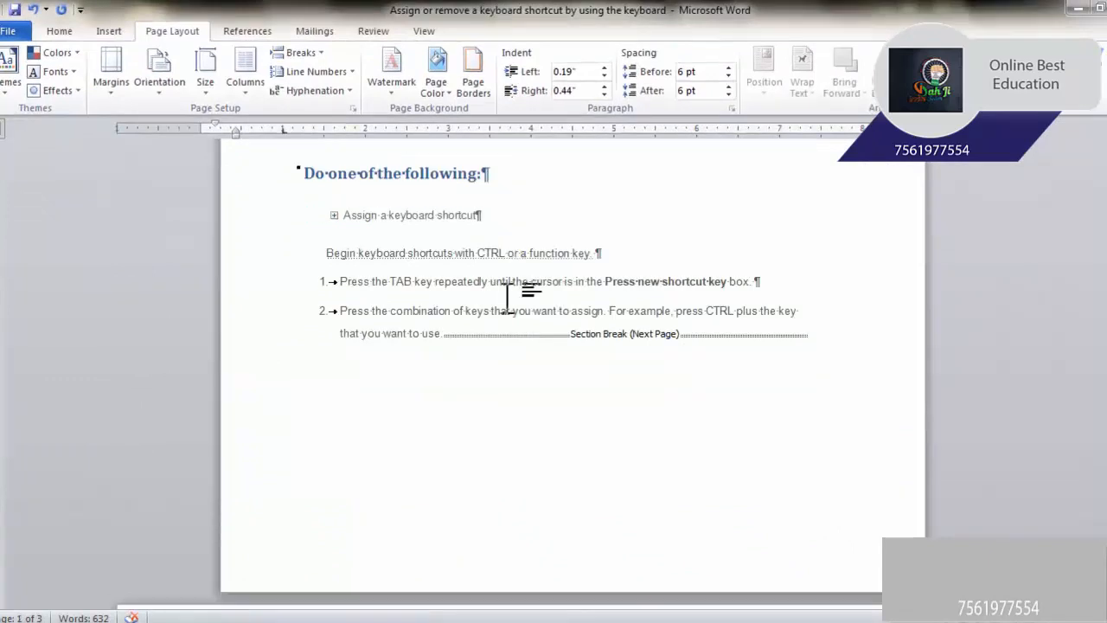
pyautogui.scroll(-3, 506, 313)
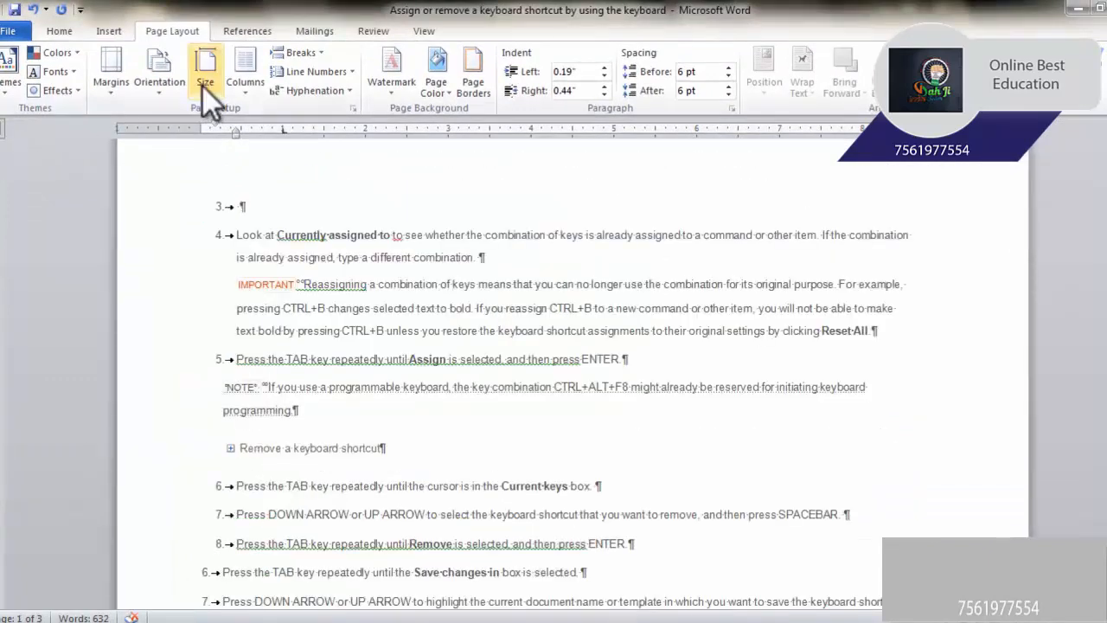
# - Apply the Moderate margins to the landscape section and compare it with the preceding page
pyautogui.click(109, 90)
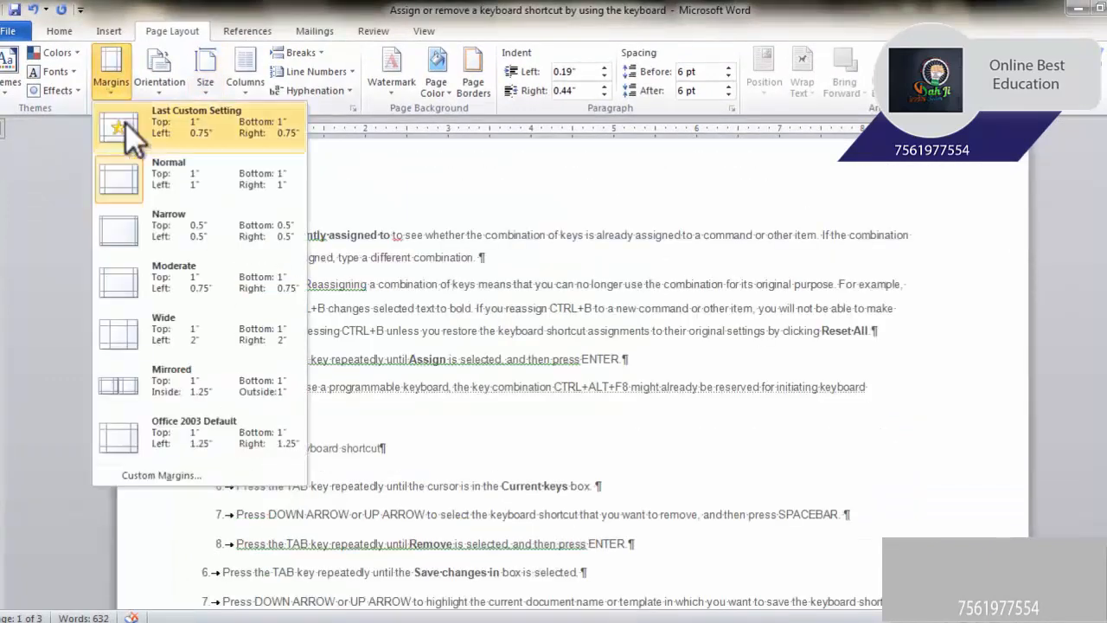
pyautogui.click(171, 278)
pyautogui.scroll(6, 437, 312)
pyautogui.scroll(-15, 434, 307)
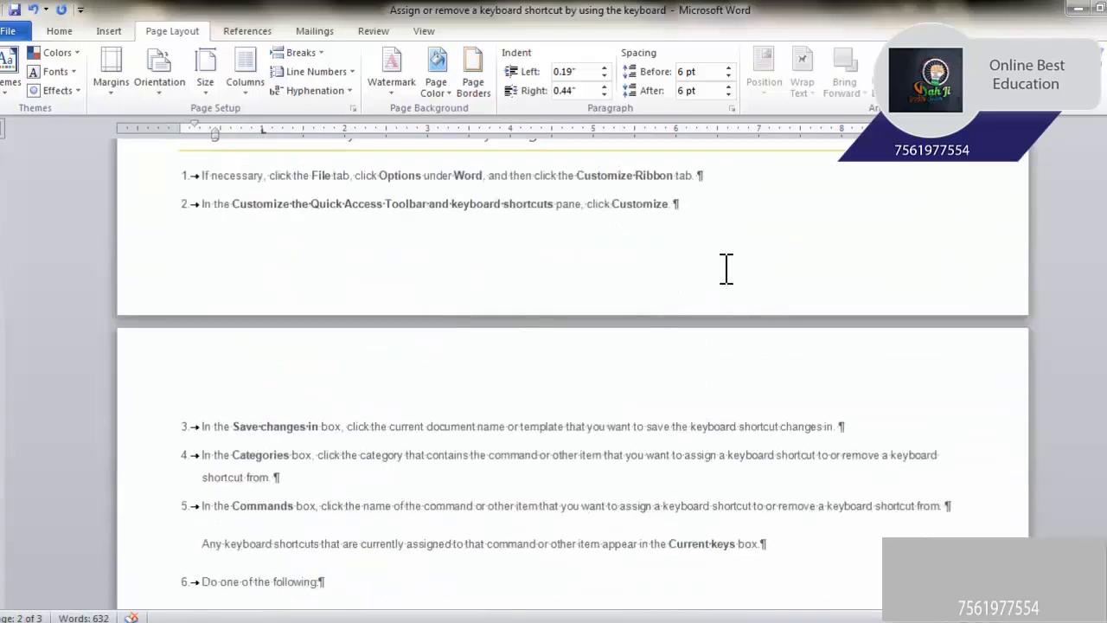
# - Insert a Next Page section break at the end of item 2, "click Customize.", under the using-the-mouse heading
pyautogui.scroll(-3, 714, 277)
pyautogui.scroll(3, 692, 292)
pyautogui.click(699, 223)
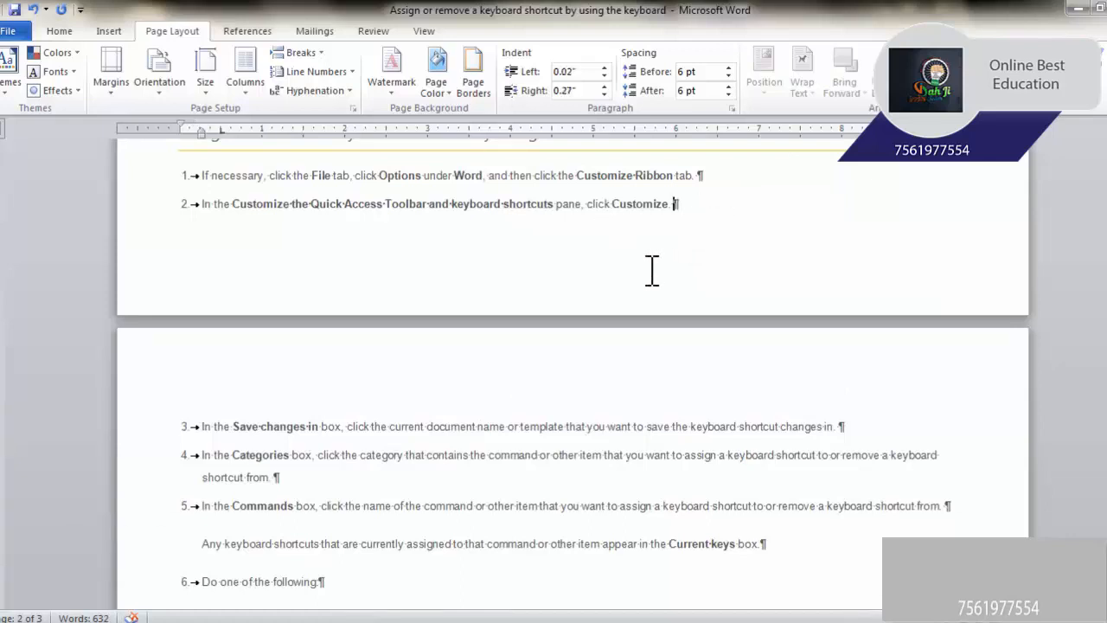
pyautogui.scroll(-5, 640, 316)
pyautogui.scroll(4, 632, 354)
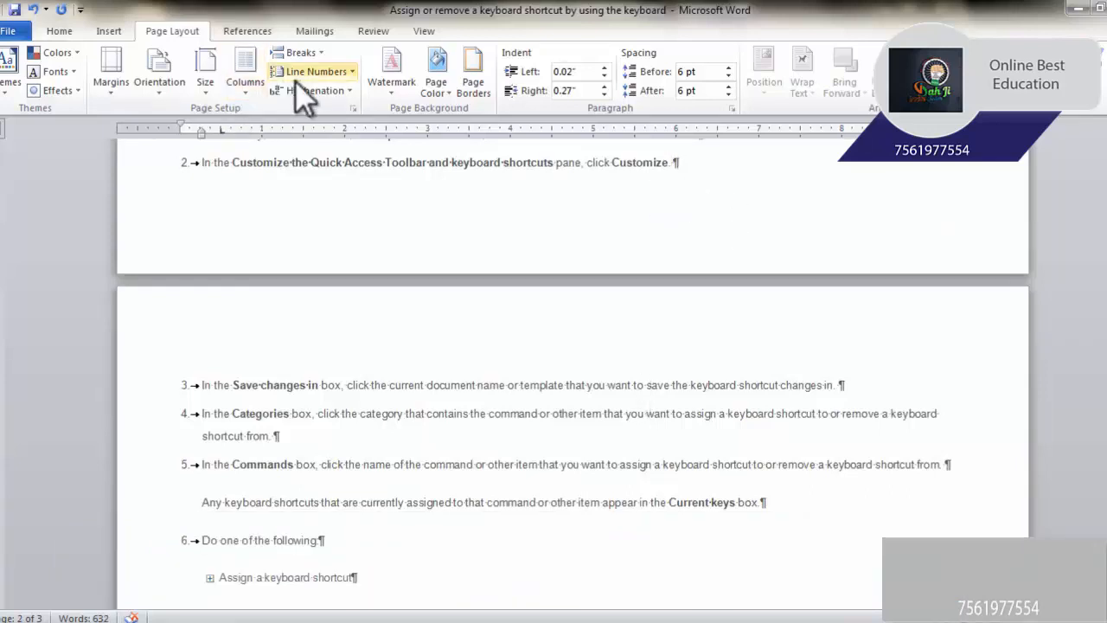
pyautogui.click(303, 54)
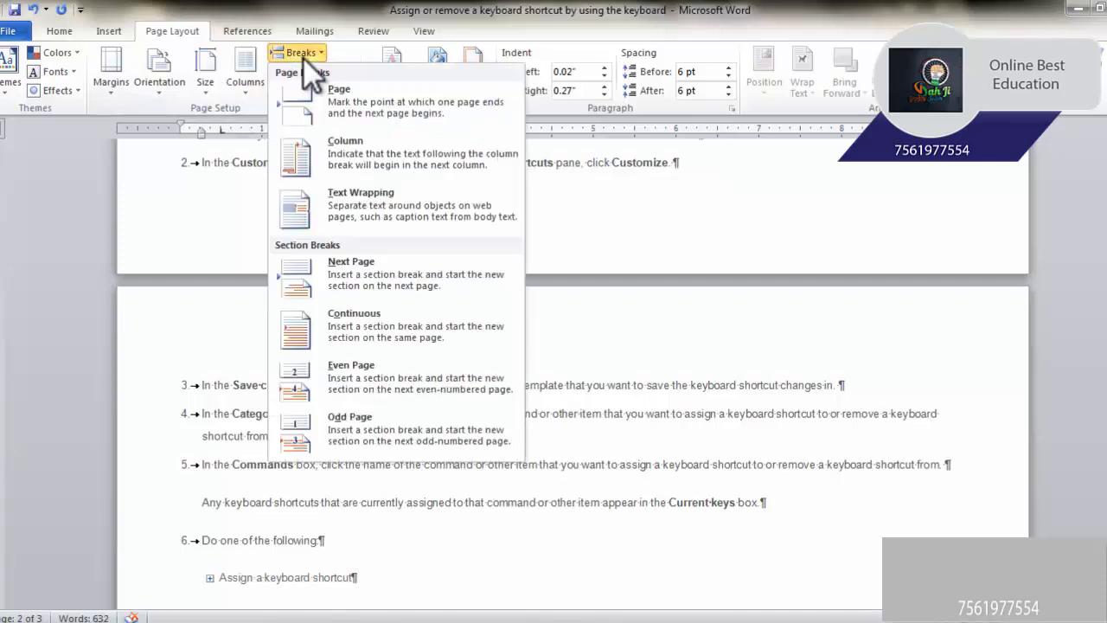
pyautogui.click(374, 290)
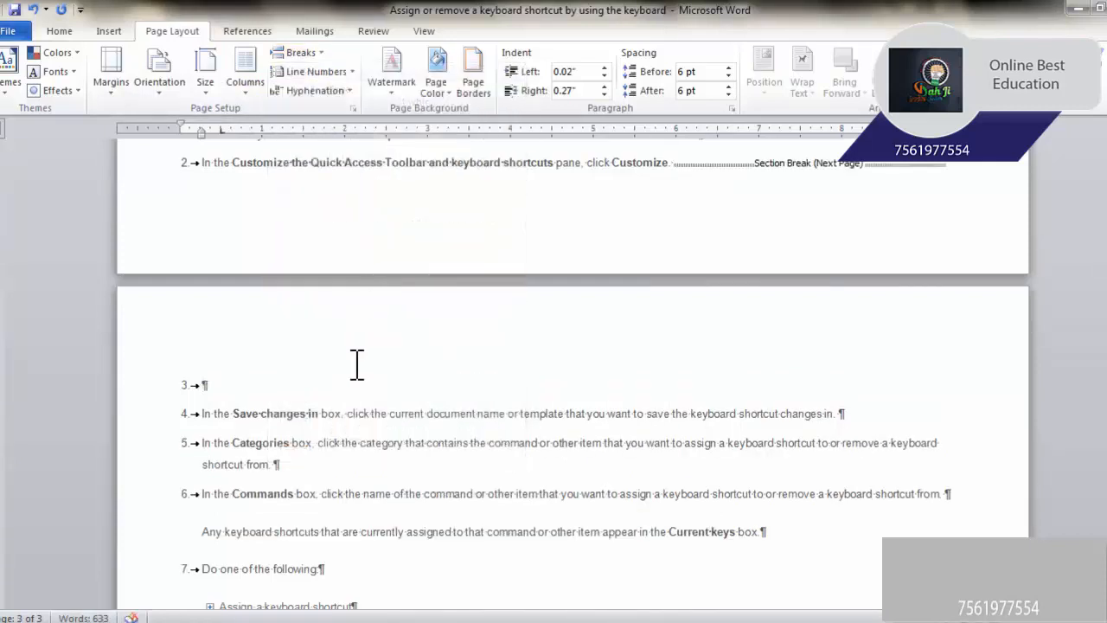
# - Set the section after the new section break to portrait orientation and compare it with the preceding pages
pyautogui.click(159, 83)
pyautogui.click(186, 132)
pyautogui.scroll(15, 488, 317)
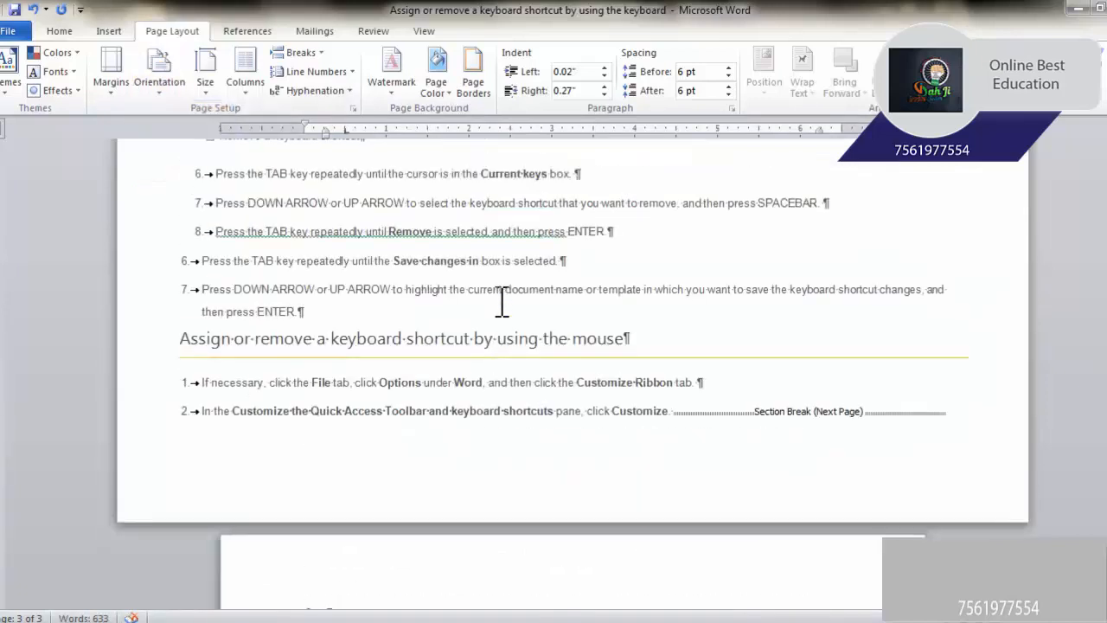
pyautogui.scroll(5, 490, 315)
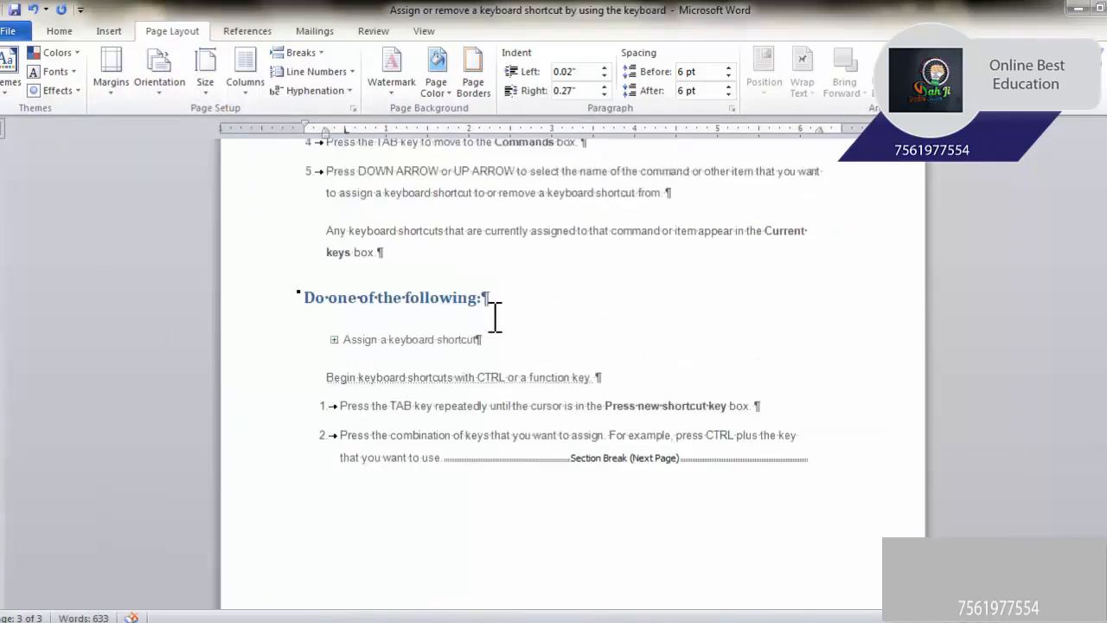
pyautogui.scroll(-11, 492, 317)
pyautogui.scroll(-10, 495, 324)
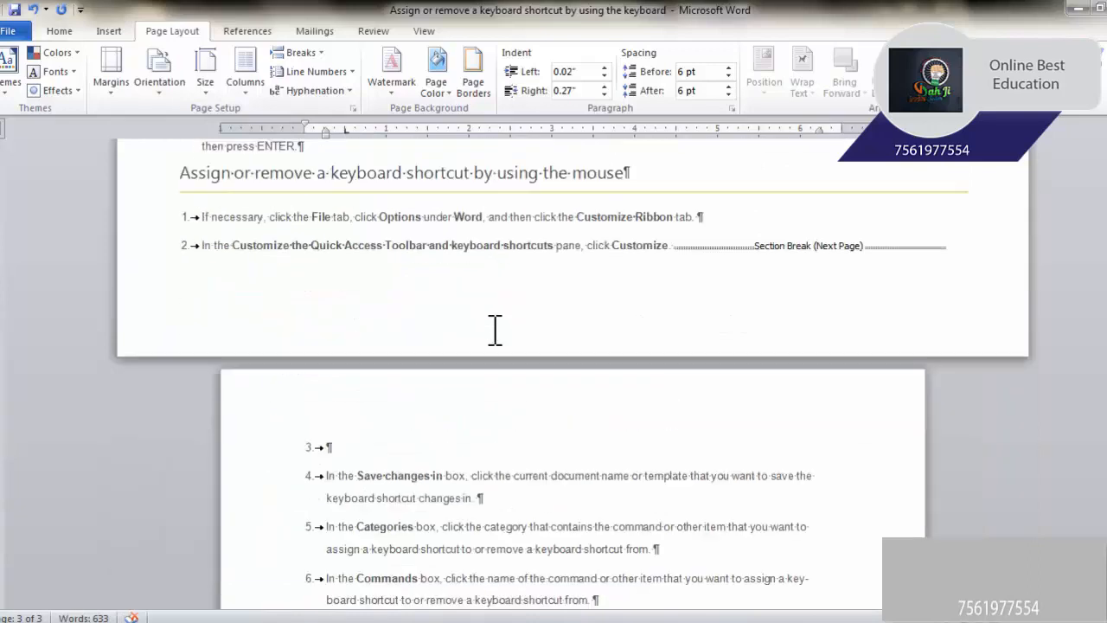
pyautogui.scroll(-2, 494, 329)
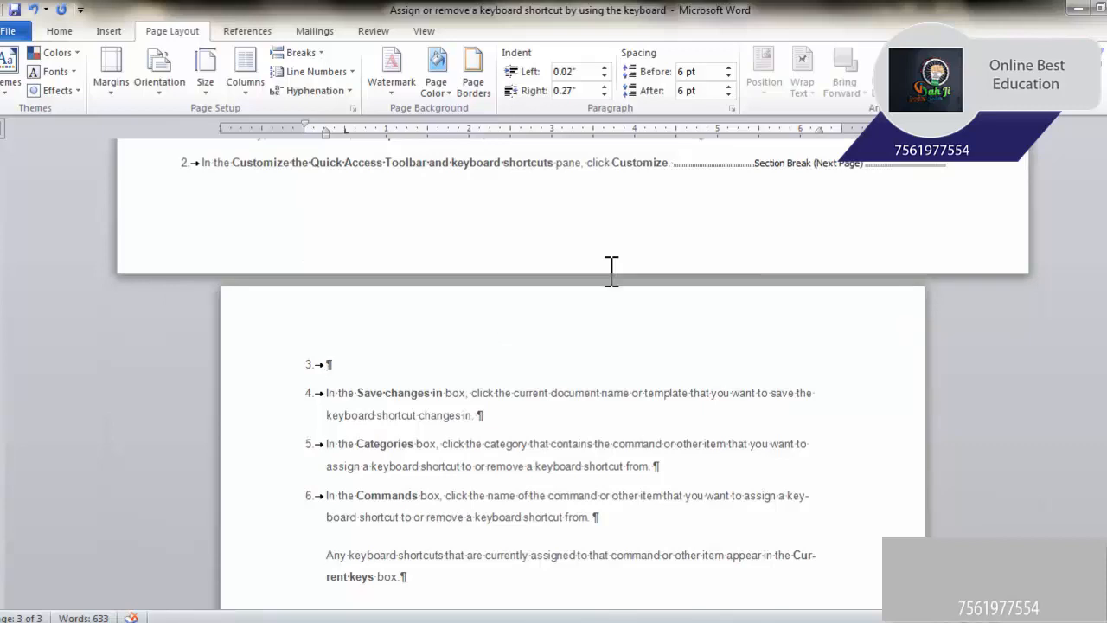
# - Insert a Blank header on the document's first page with the text "First header"
pyautogui.hotkey('ctrl', 'Home')
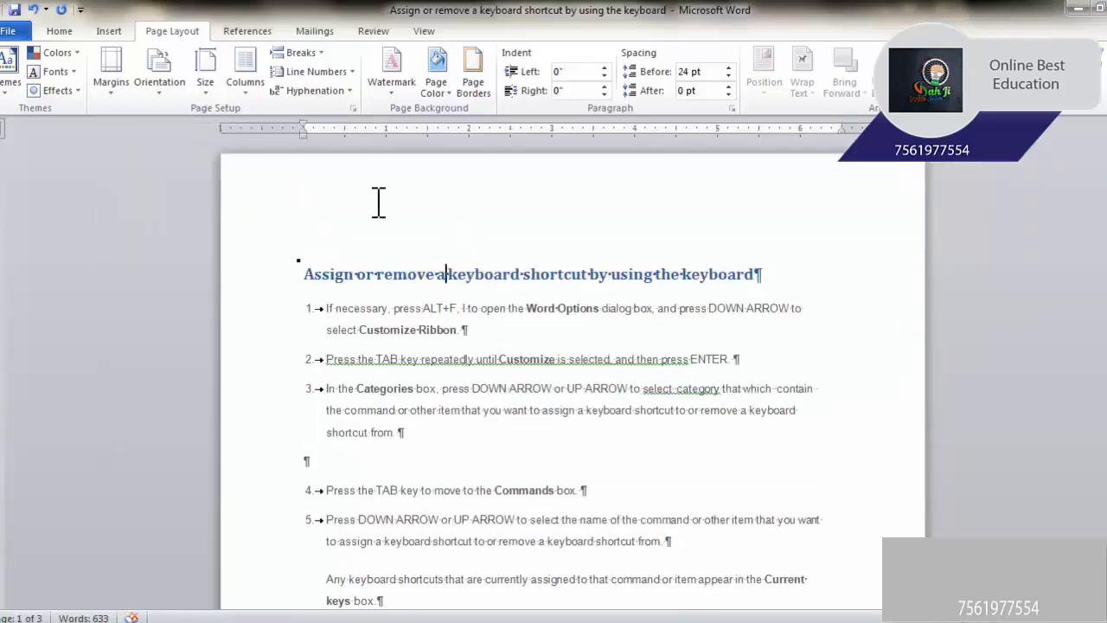
pyautogui.click(363, 211)
pyautogui.scroll(-3, 357, 268)
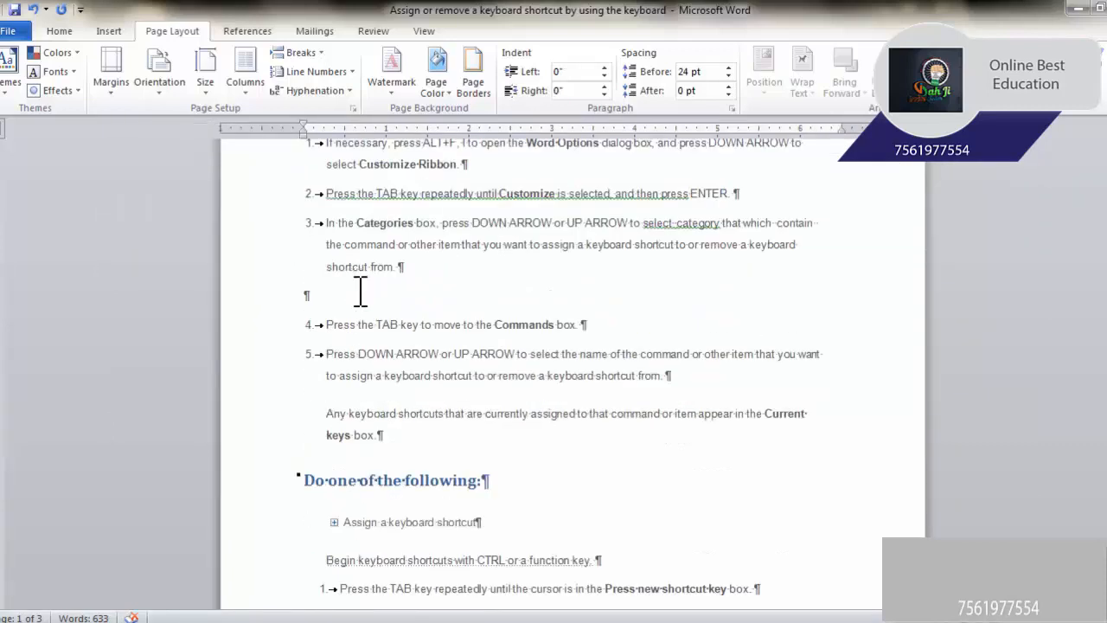
pyautogui.scroll(3, 361, 291)
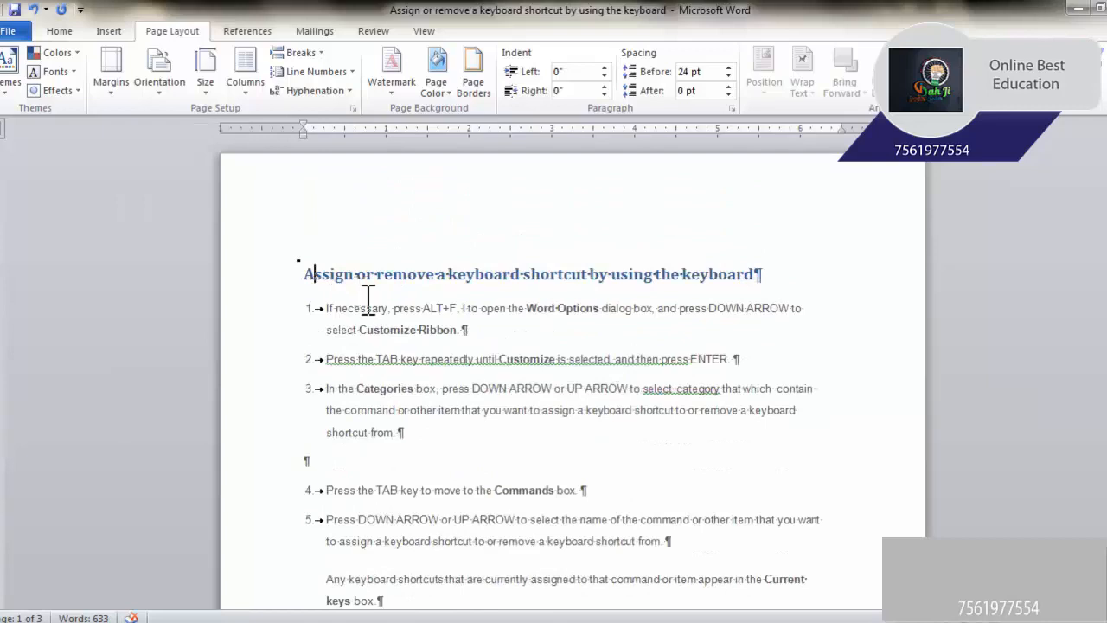
pyautogui.click(103, 30)
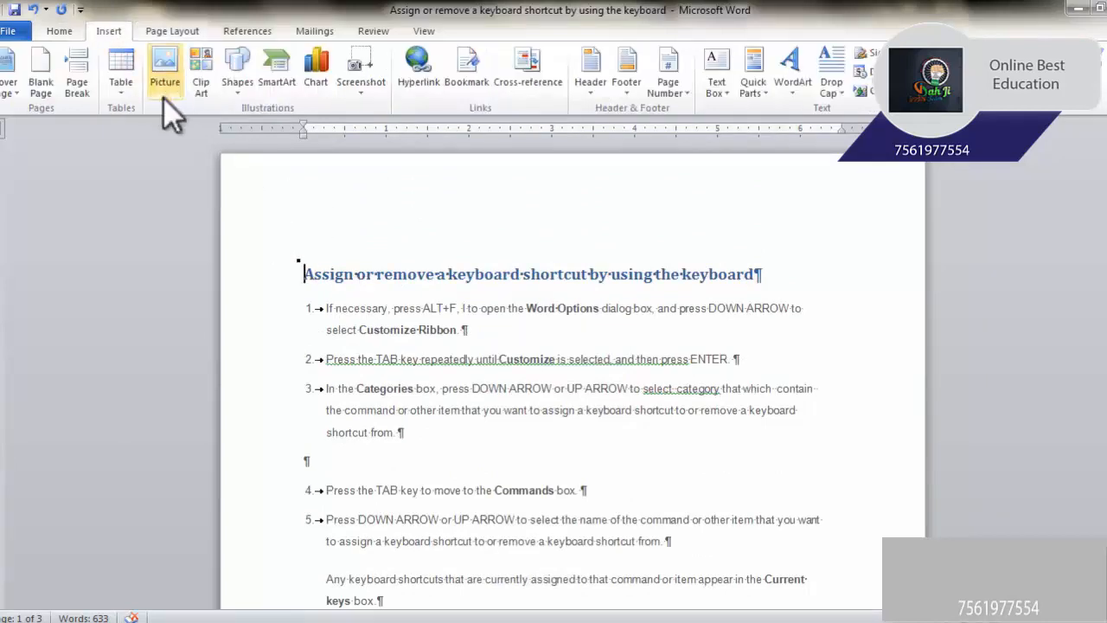
pyautogui.click(592, 71)
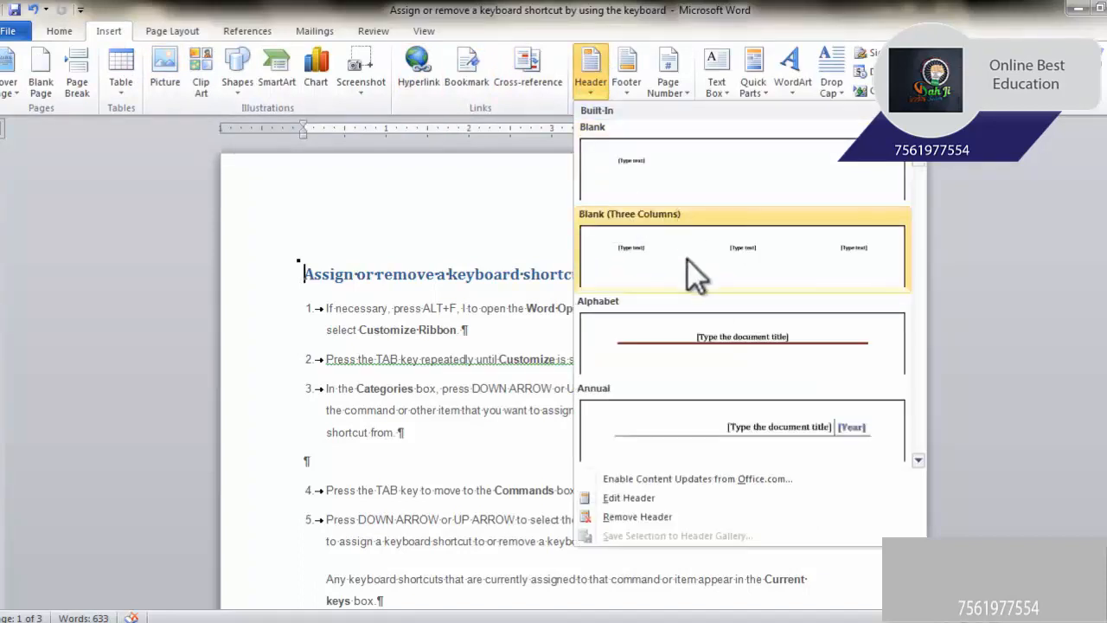
pyautogui.click(664, 188)
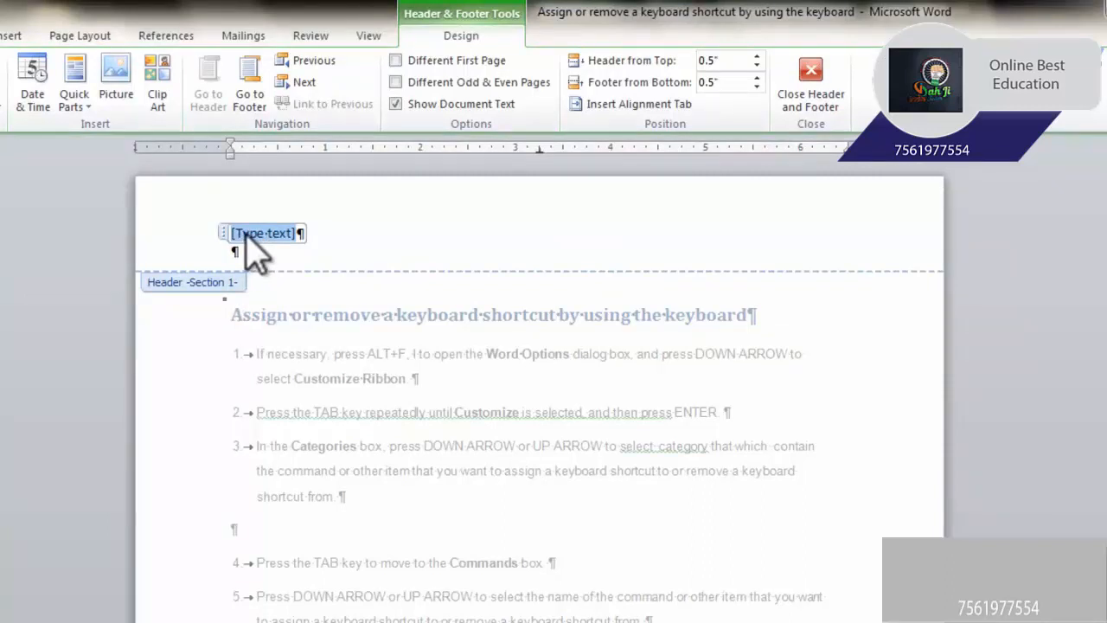
pyautogui.press('Delete')
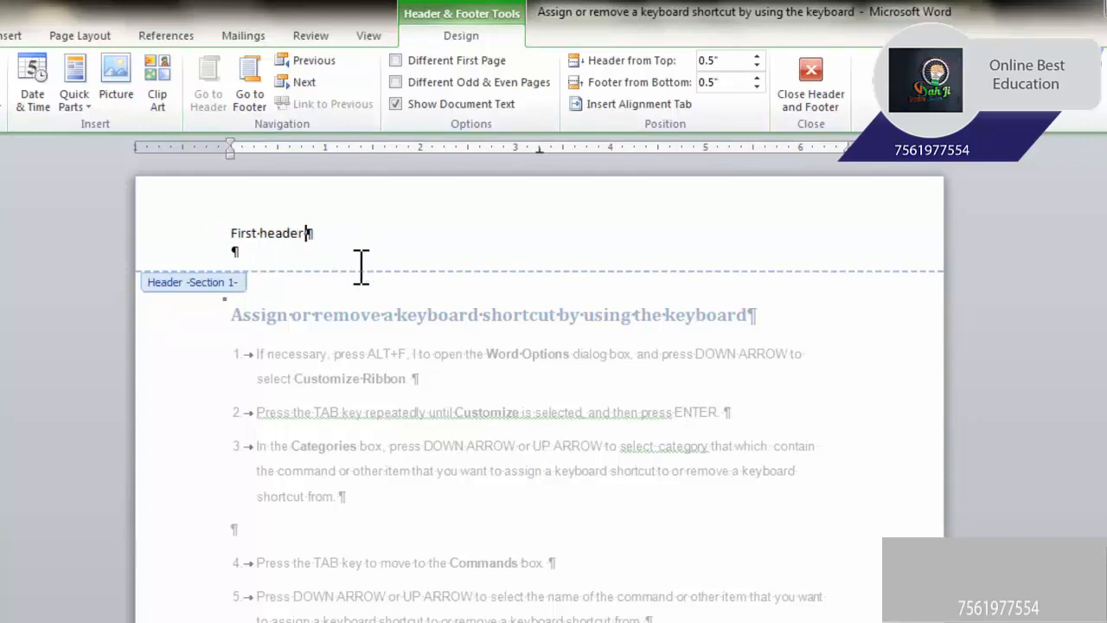
# - Check the headers of sections 2 and 3, and turn off Link to Previous for the Section 2 header
pyautogui.scroll(-3, 368, 311)
pyautogui.scroll(-14, 381, 381)
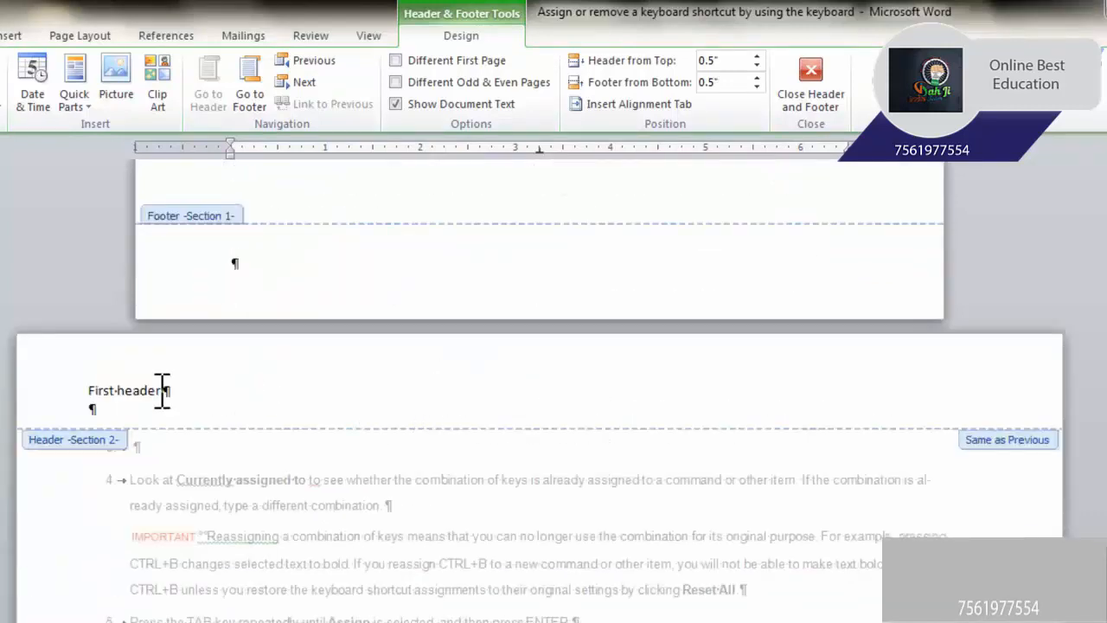
pyautogui.scroll(-10, 165, 433)
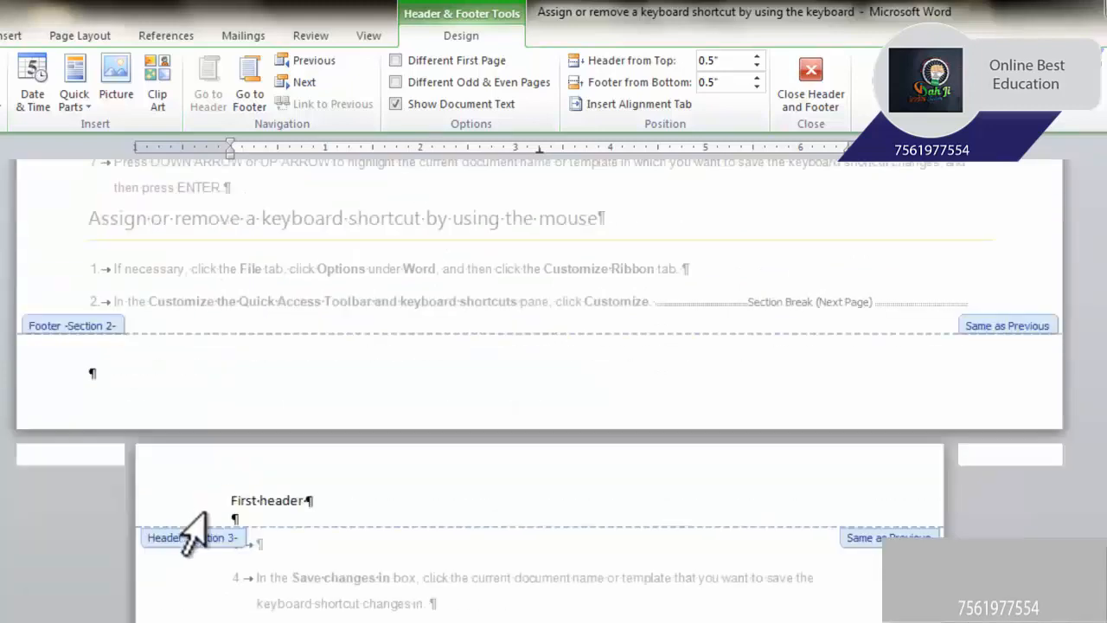
pyautogui.scroll(4, 260, 515)
pyautogui.scroll(7, 285, 521)
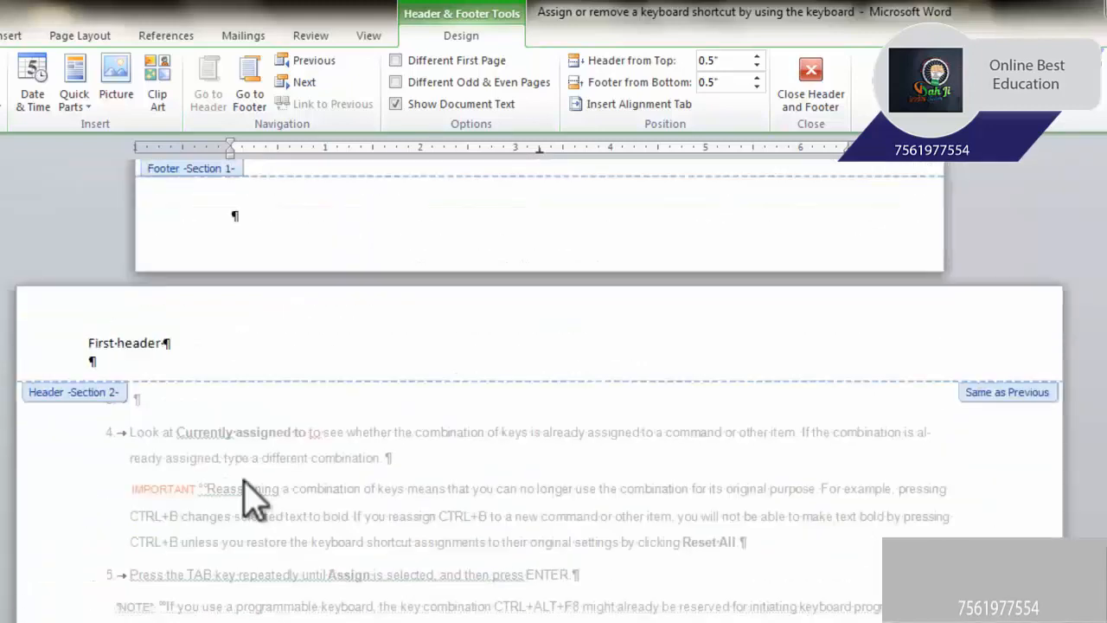
pyautogui.click(150, 344)
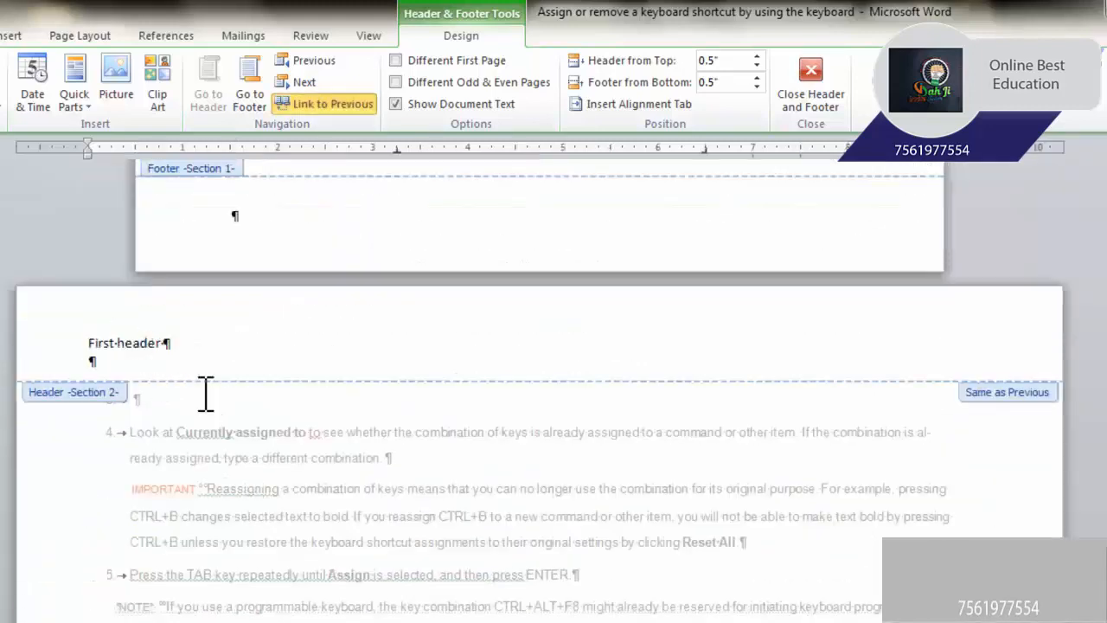
pyautogui.click(193, 344)
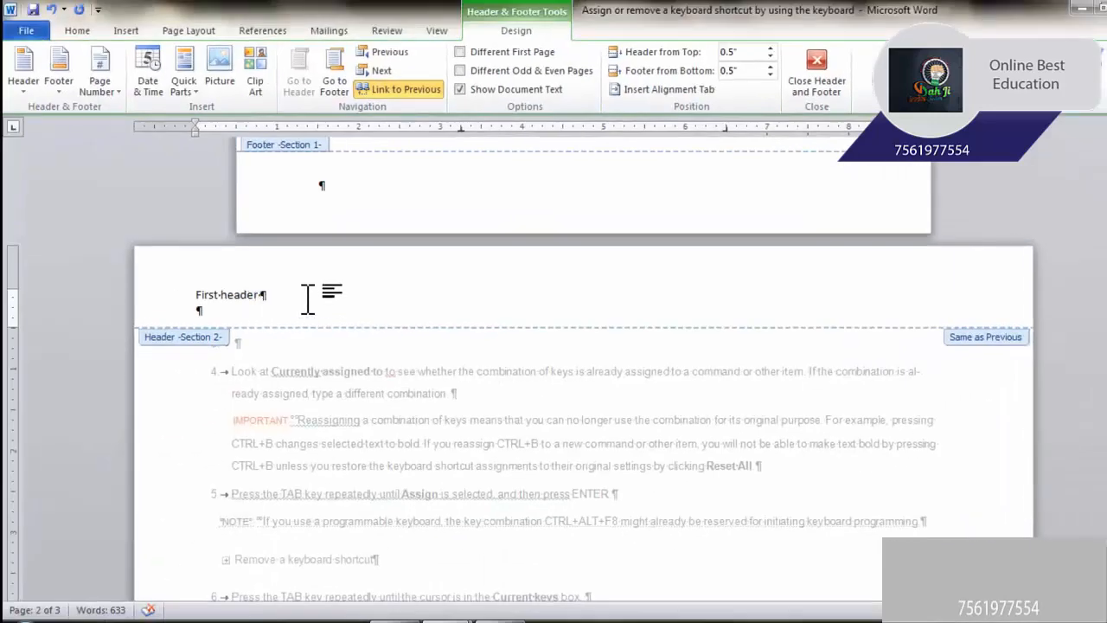
pyautogui.moveTo(261, 294); pyautogui.dragTo(198, 294)
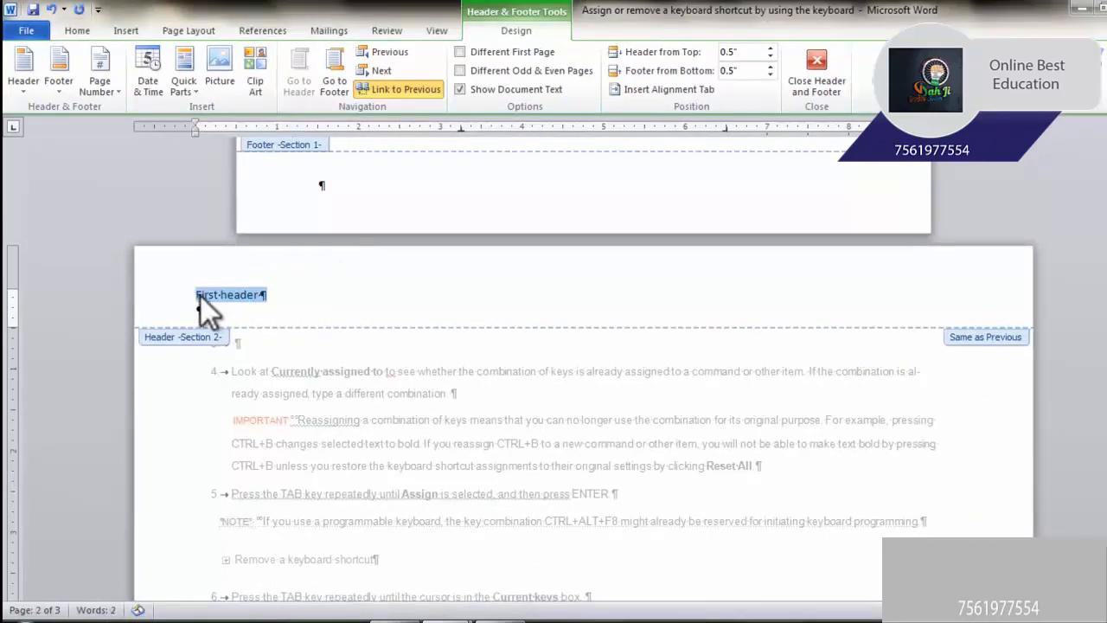
pyautogui.click(411, 90)
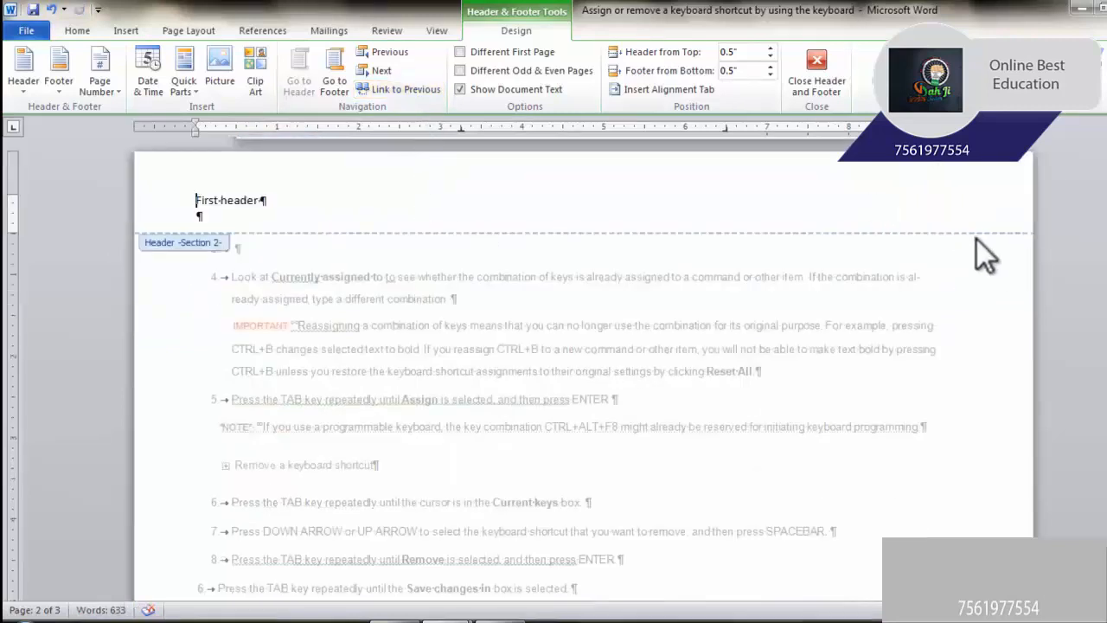
pyautogui.scroll(2, 520, 227)
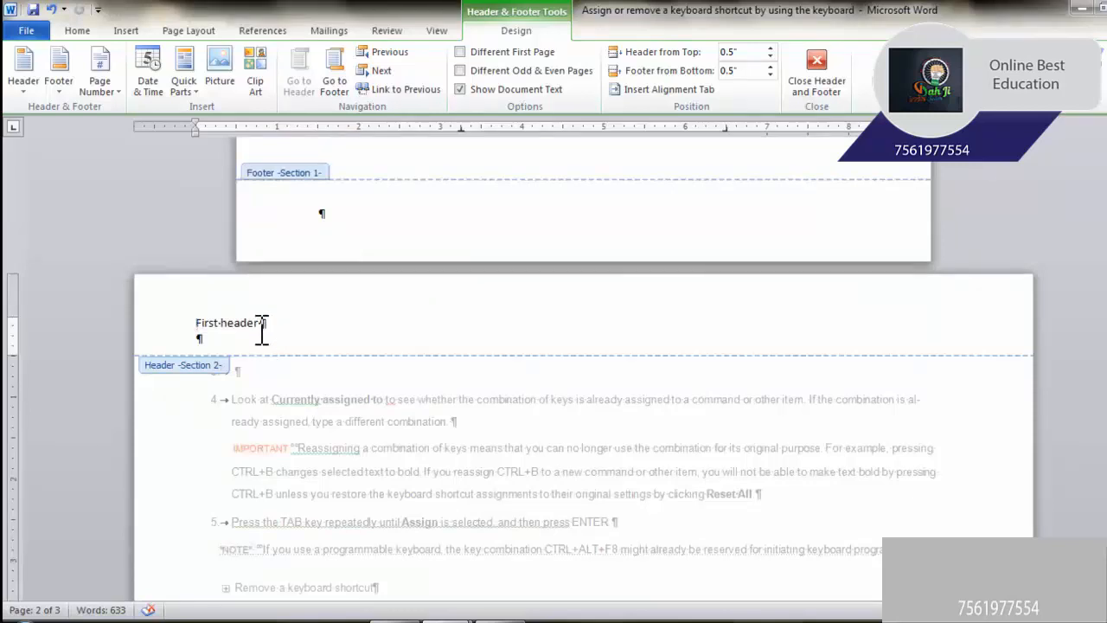
# - Replace the Section 2 header text with "Second page header"
pyautogui.write('seon')
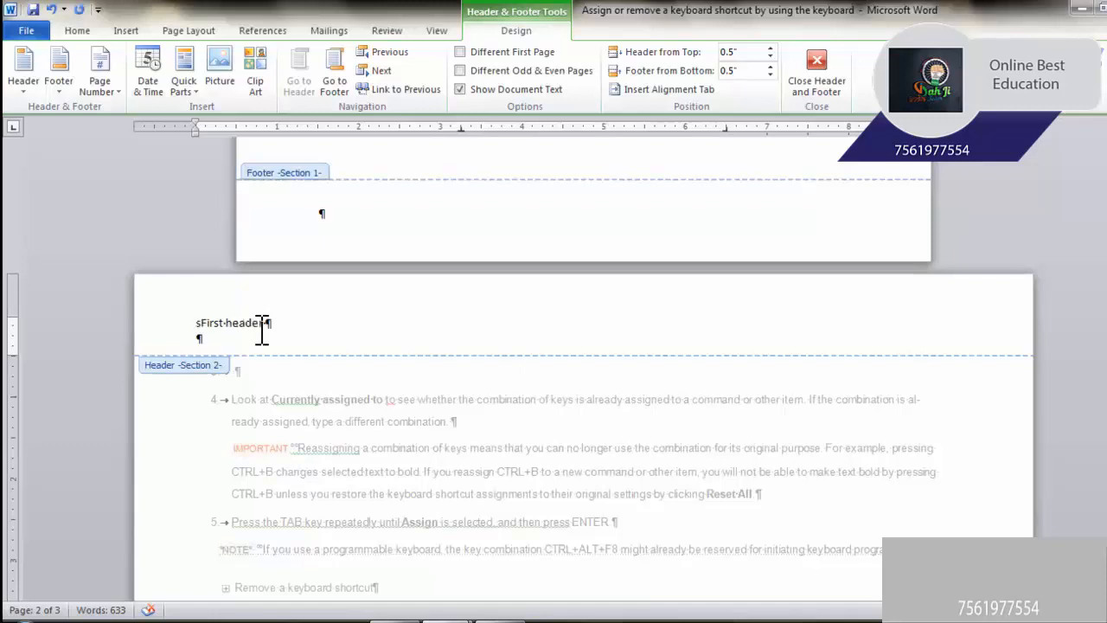
pyautogui.press('BackSpace')
pyautogui.press('BackSpace')
pyautogui.write('cond pag')
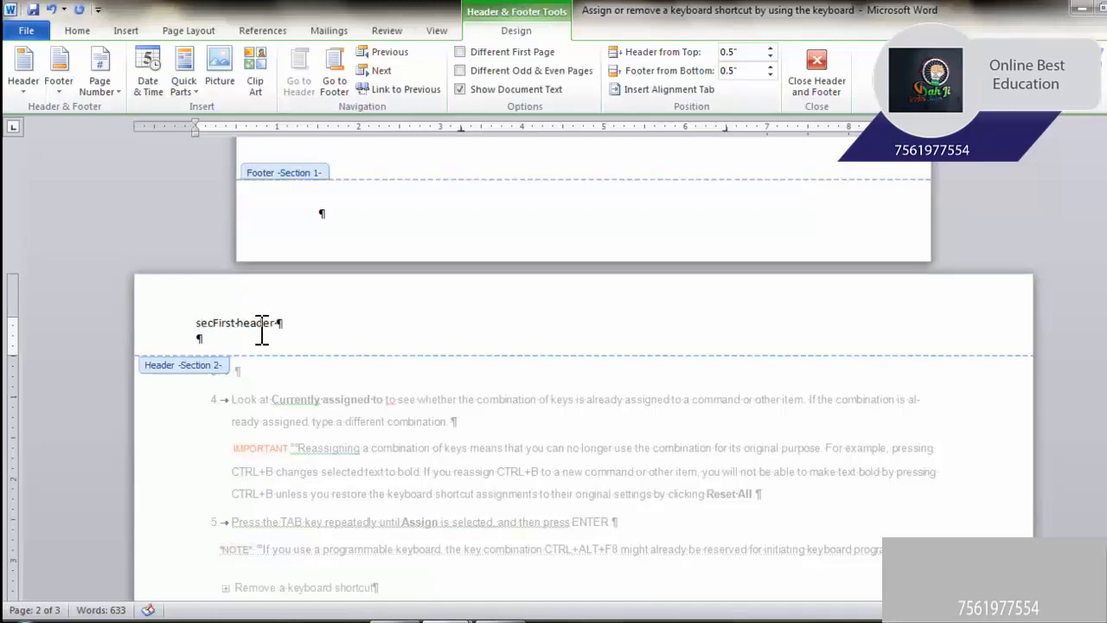
pyautogui.write('e header')
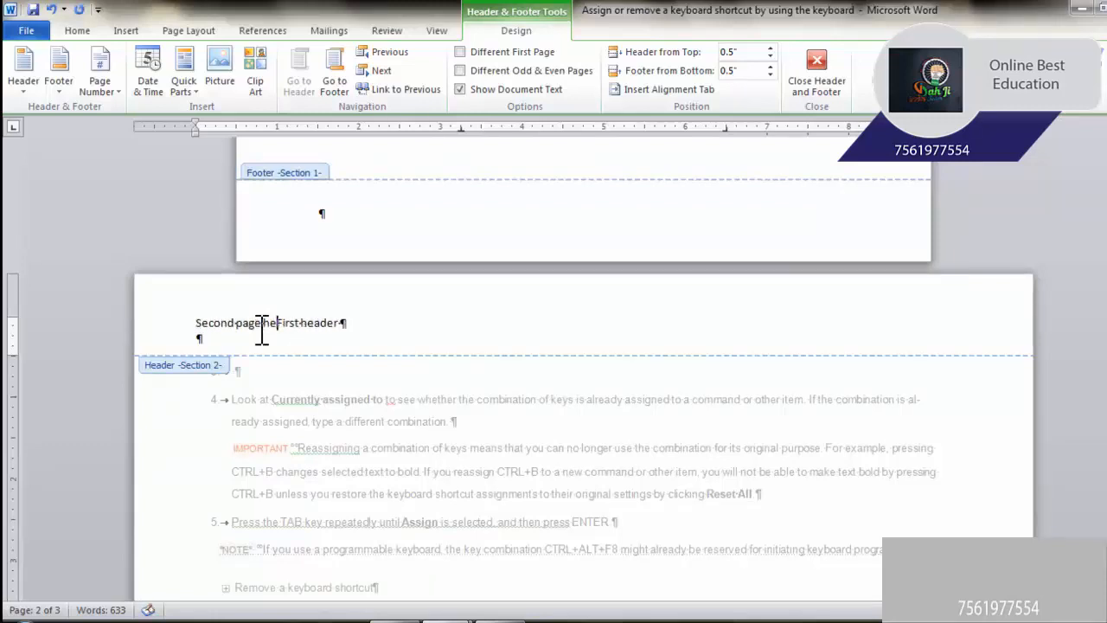
pyautogui.press('Delete')
pyautogui.press('Delete')
pyautogui.press('Delete')
pyautogui.press('Delete')
pyautogui.press('Delete')
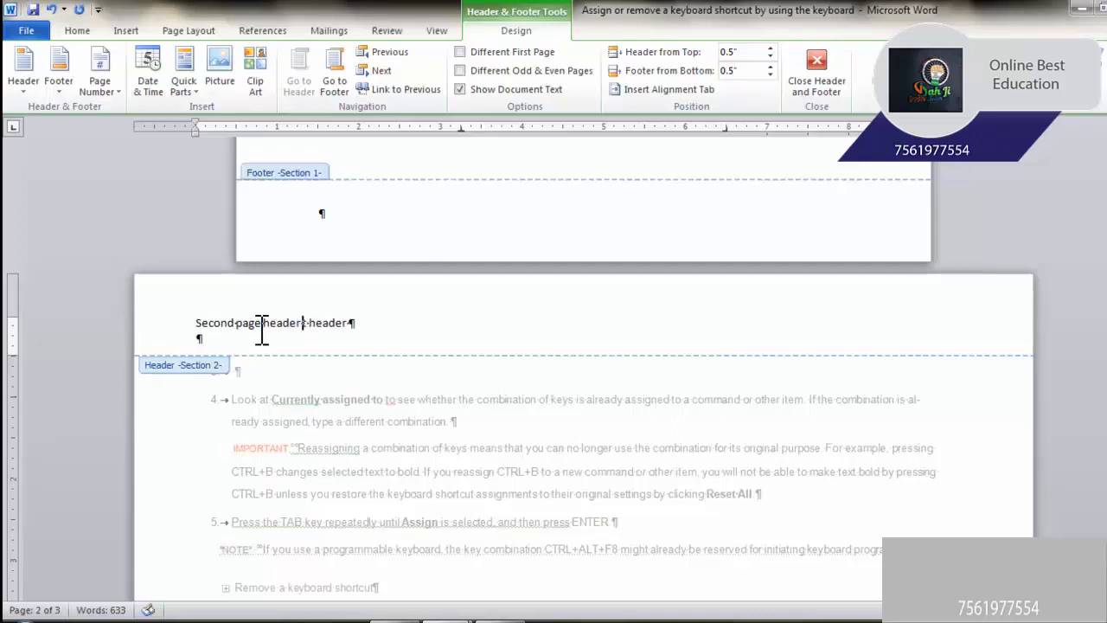
# - Compare the headers of the first two sections, and turn off Link to Previous for the Section 3 header
pyautogui.scroll(15, 359, 363)
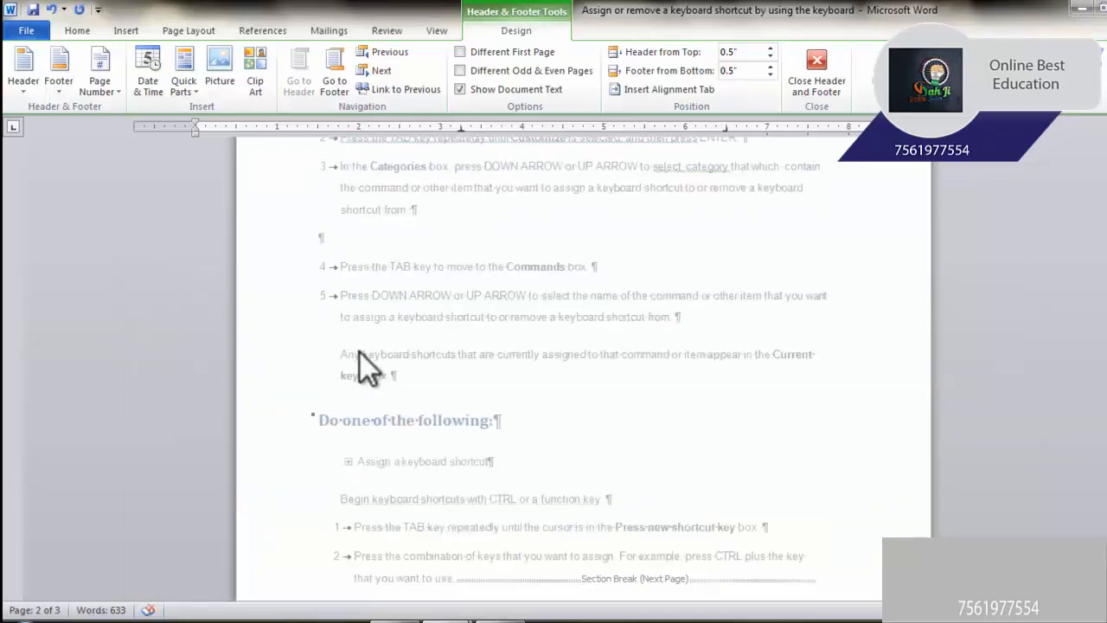
pyautogui.scroll(-15, 365, 213)
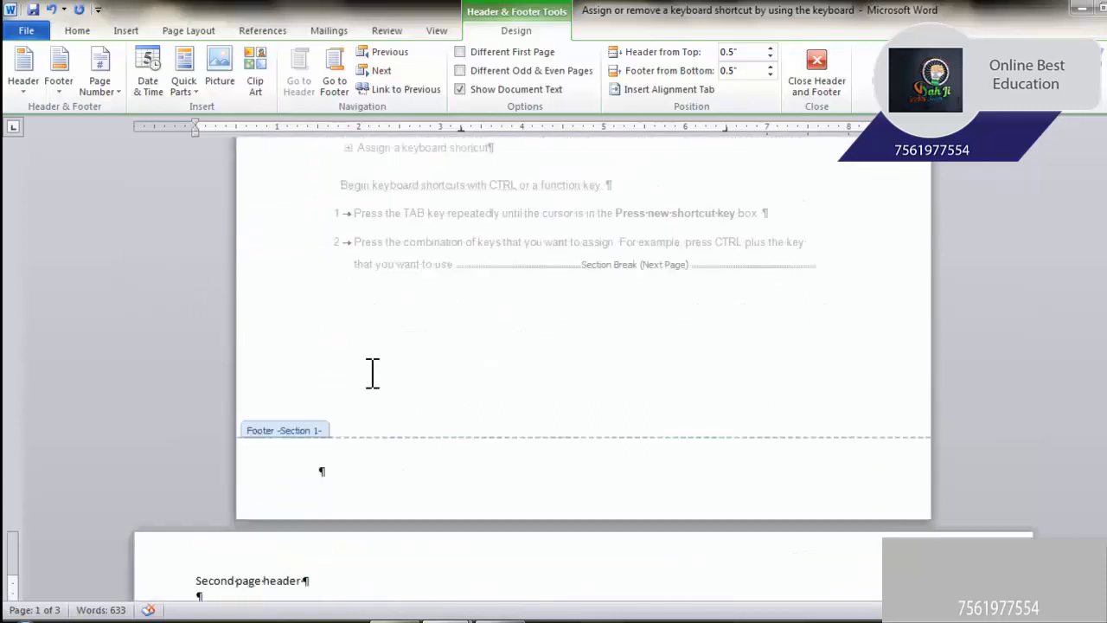
pyautogui.scroll(-15, 302, 356)
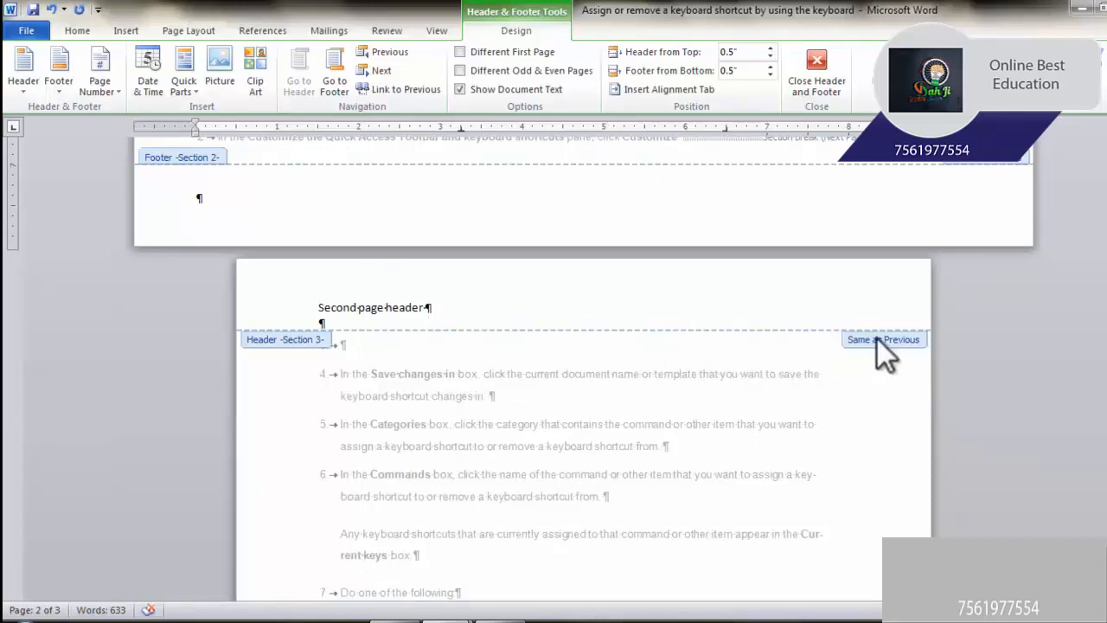
pyautogui.click(361, 309)
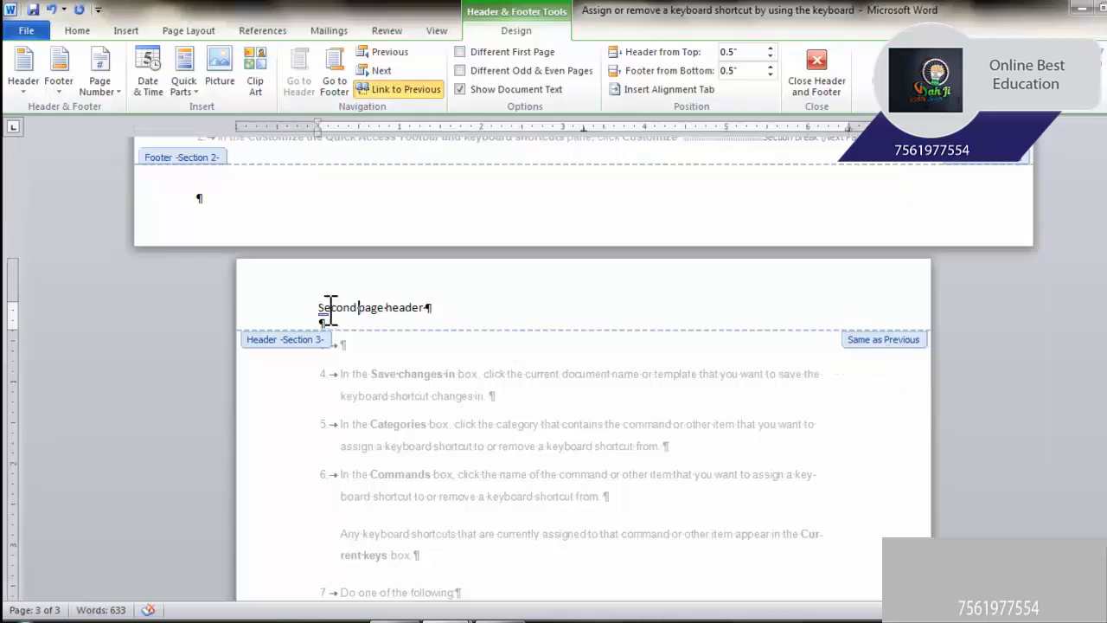
pyautogui.moveTo(331, 310); pyautogui.dragTo(407, 308)
pyautogui.click(404, 90)
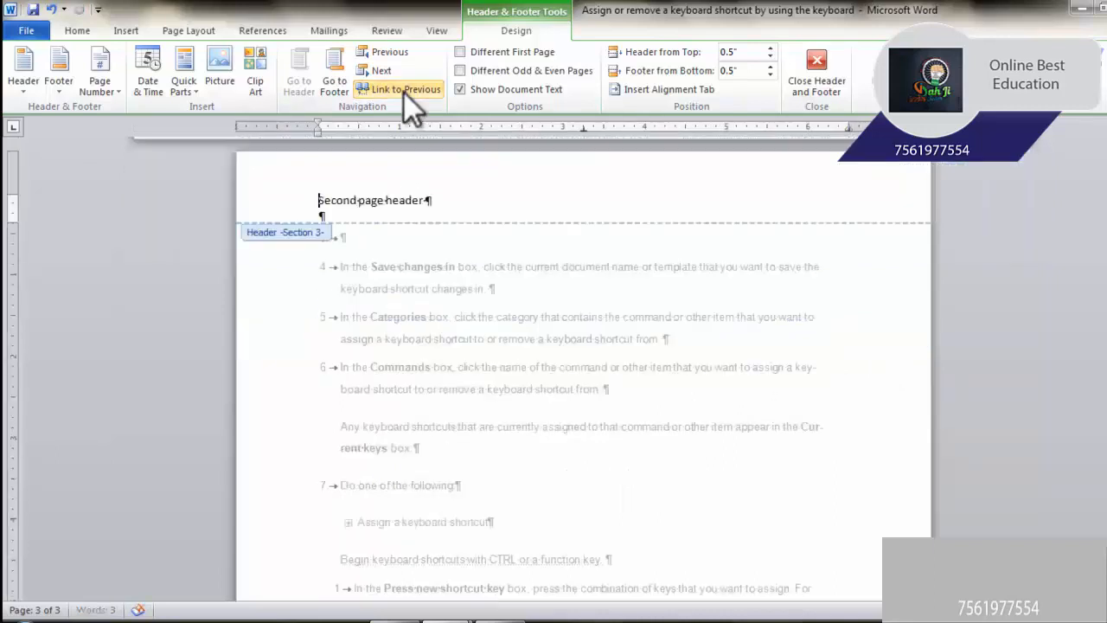
# - Replace the Section 3 header text with "Third header" and compare it with the preceding sections' headers
pyautogui.write('thi')
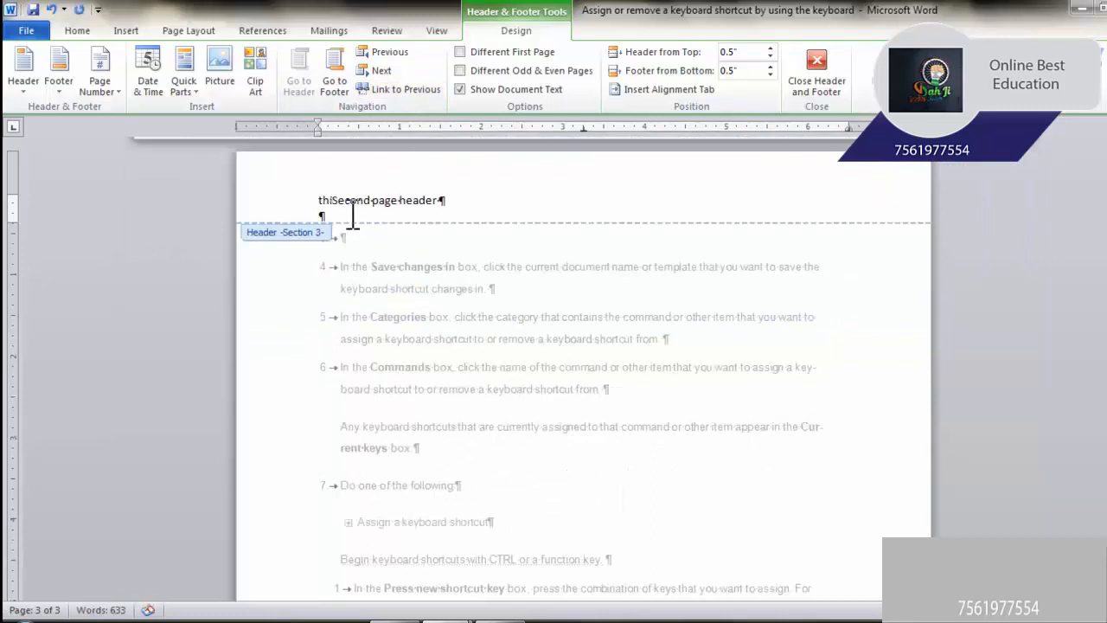
pyautogui.write('rd Header')
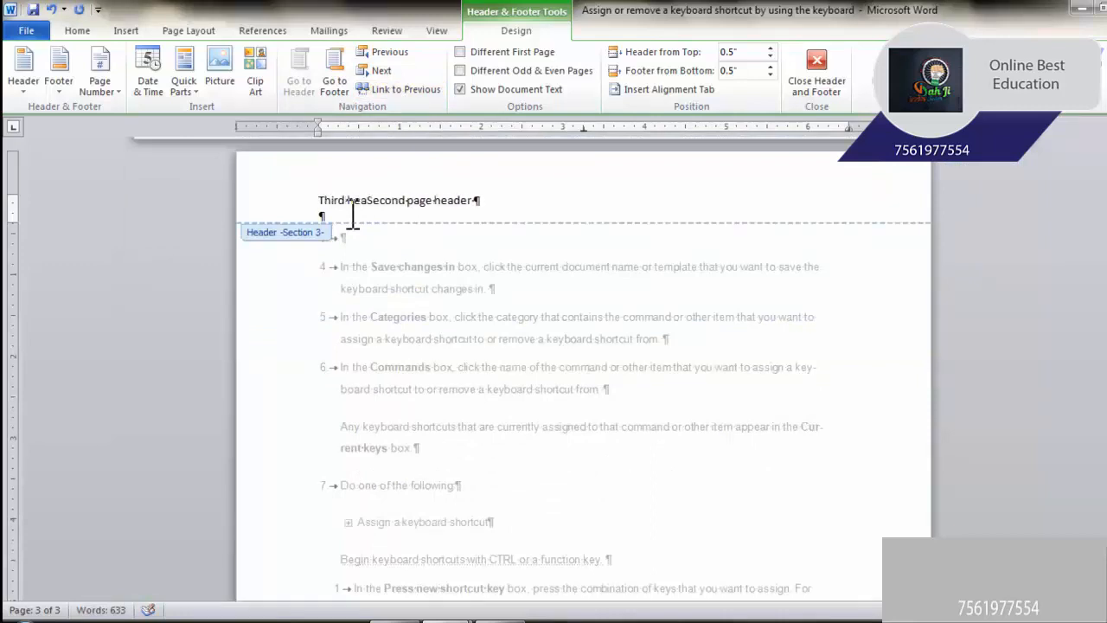
pyautogui.hotkey('ctrl', 'shift', 'End')
pyautogui.press('Delete')
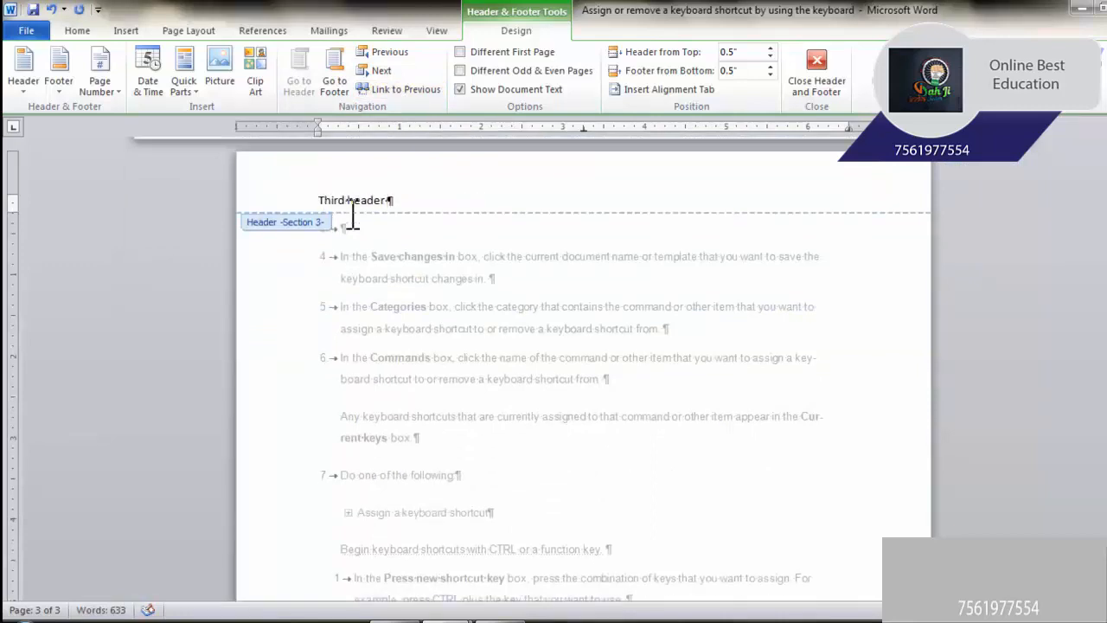
pyautogui.scroll(20, 451, 259)
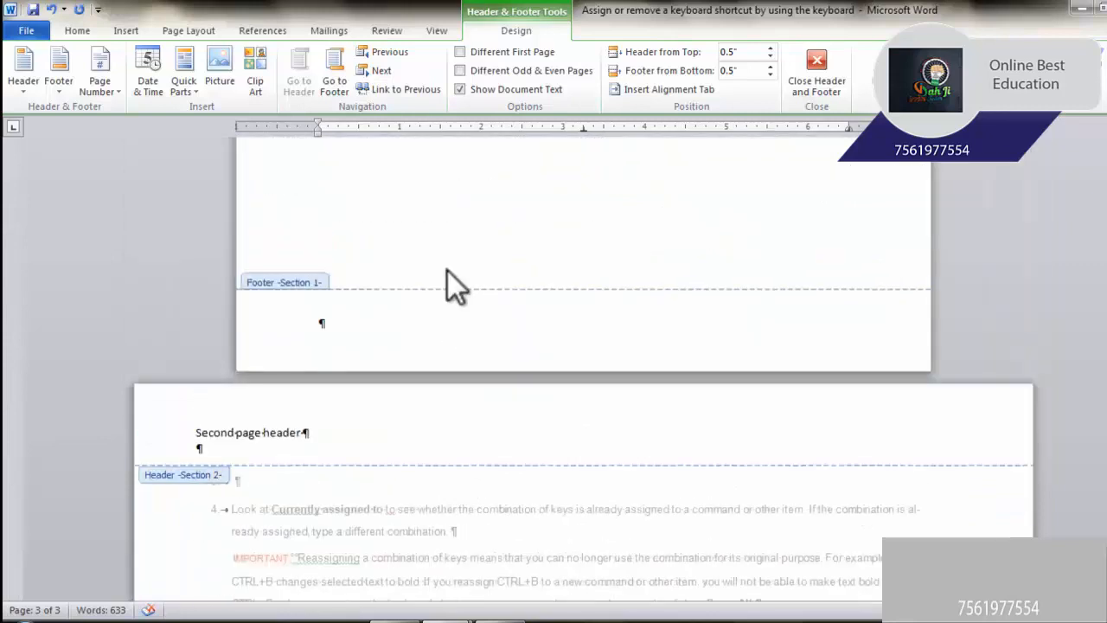
pyautogui.scroll(10, 451, 272)
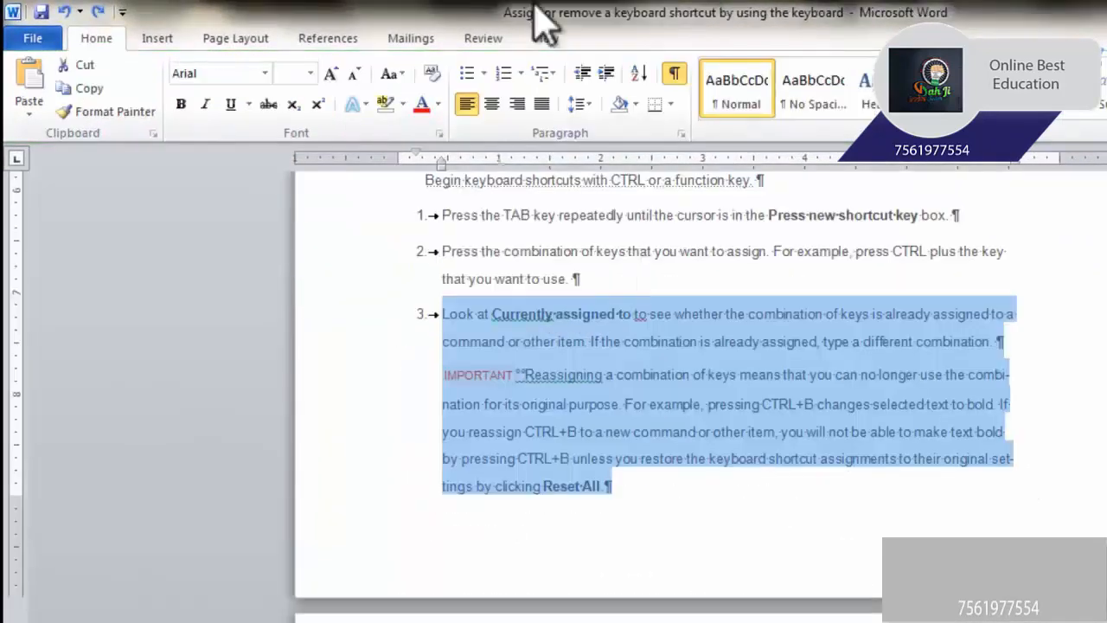
# - Insert a Continuous section break before the list item starting "Look at Currently assigned to"
pyautogui.click(227, 41)
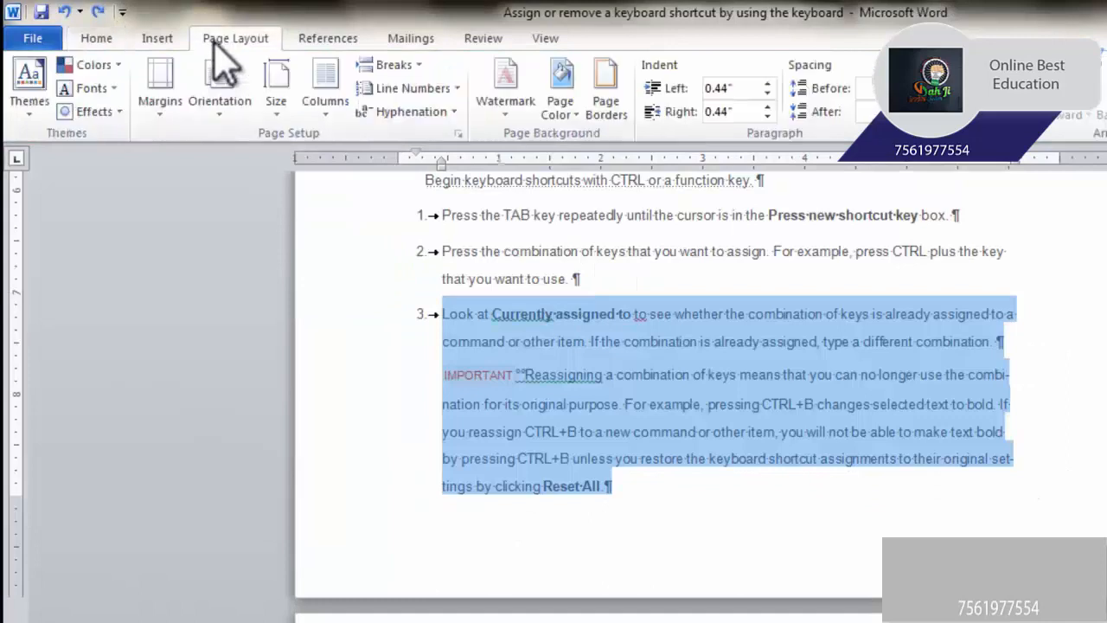
pyautogui.click(422, 69)
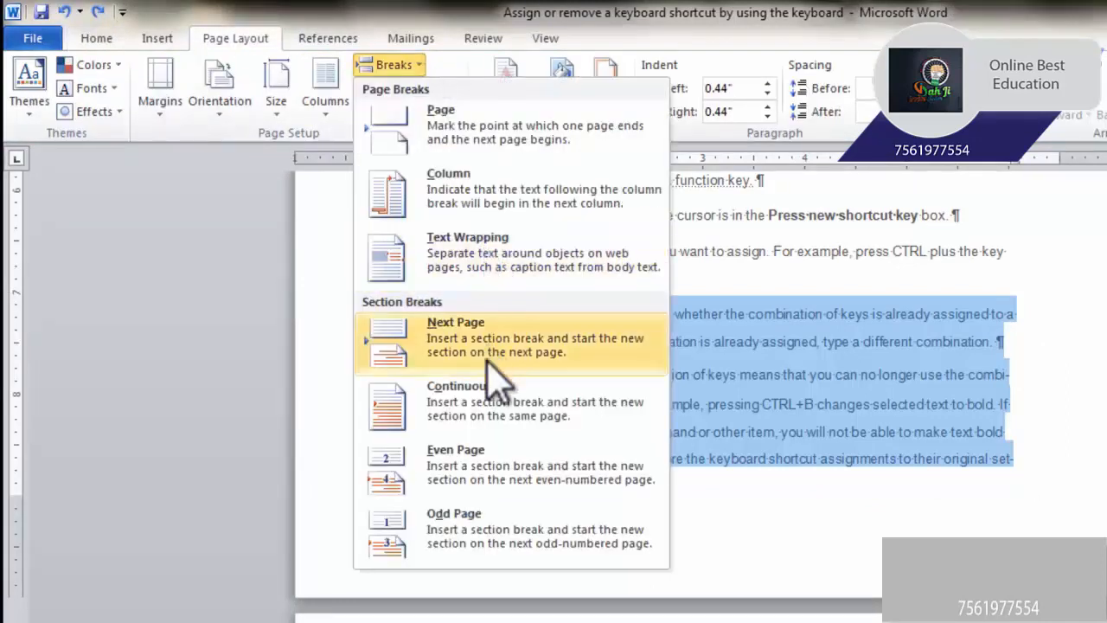
pyautogui.click(511, 419)
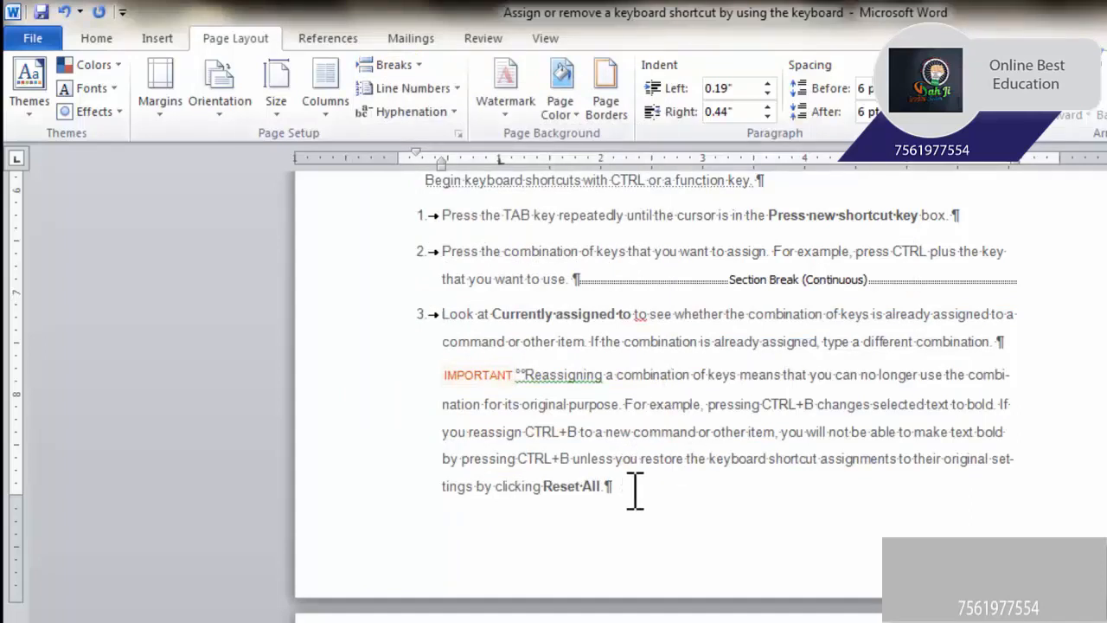
# - Apply Wide margins to the text after the continuous section break and compare it with the preceding section
pyautogui.moveTo(616, 474); pyautogui.dragTo(471, 304)
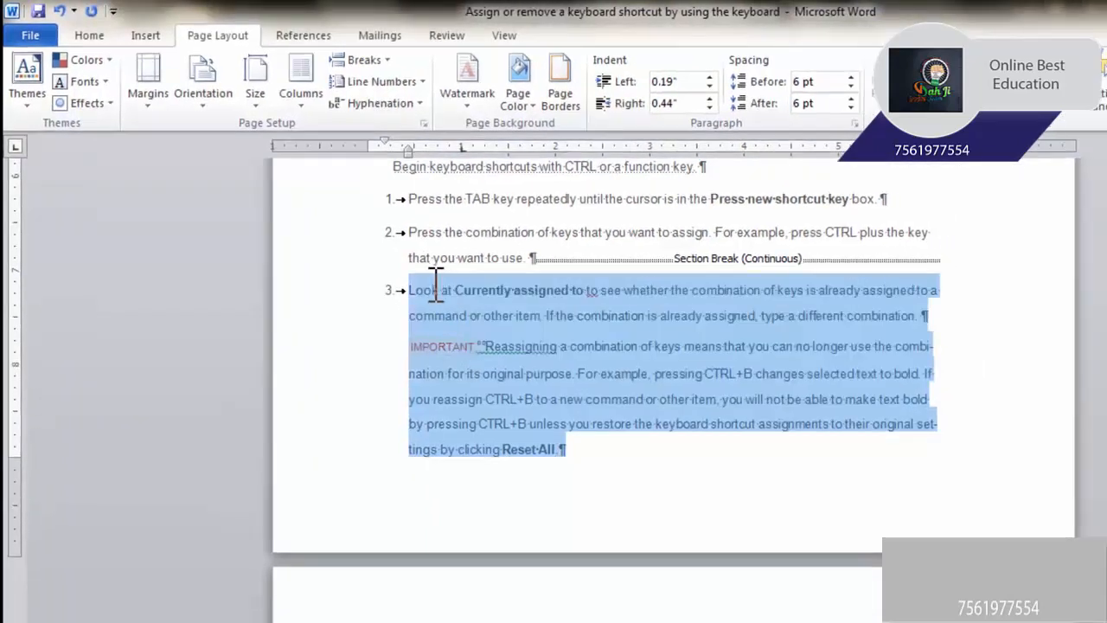
pyautogui.click(148, 97)
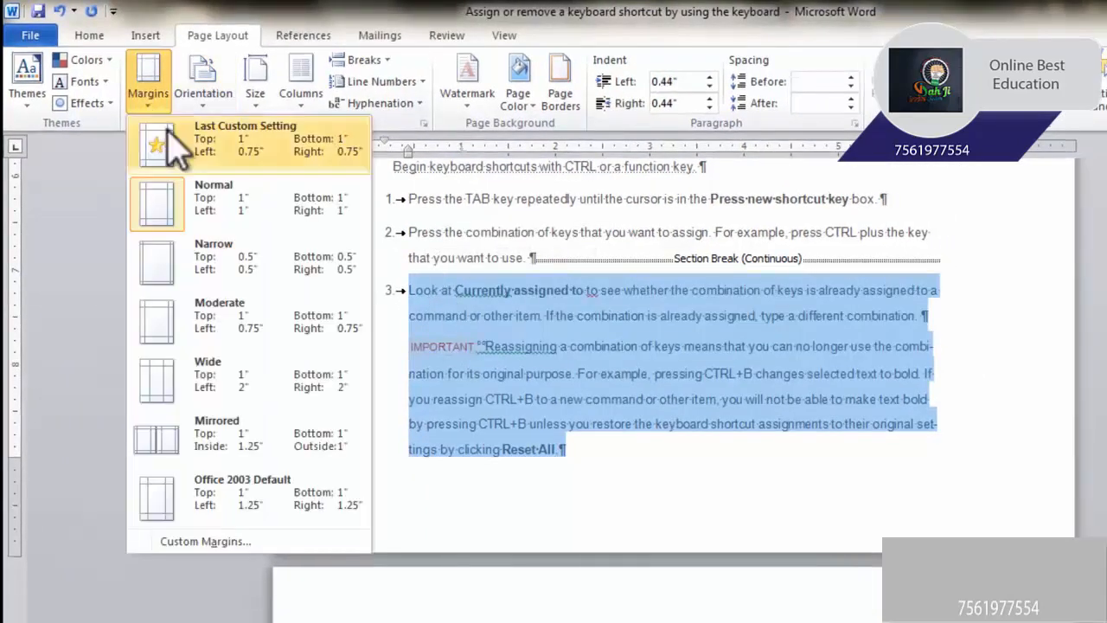
pyautogui.click(243, 382)
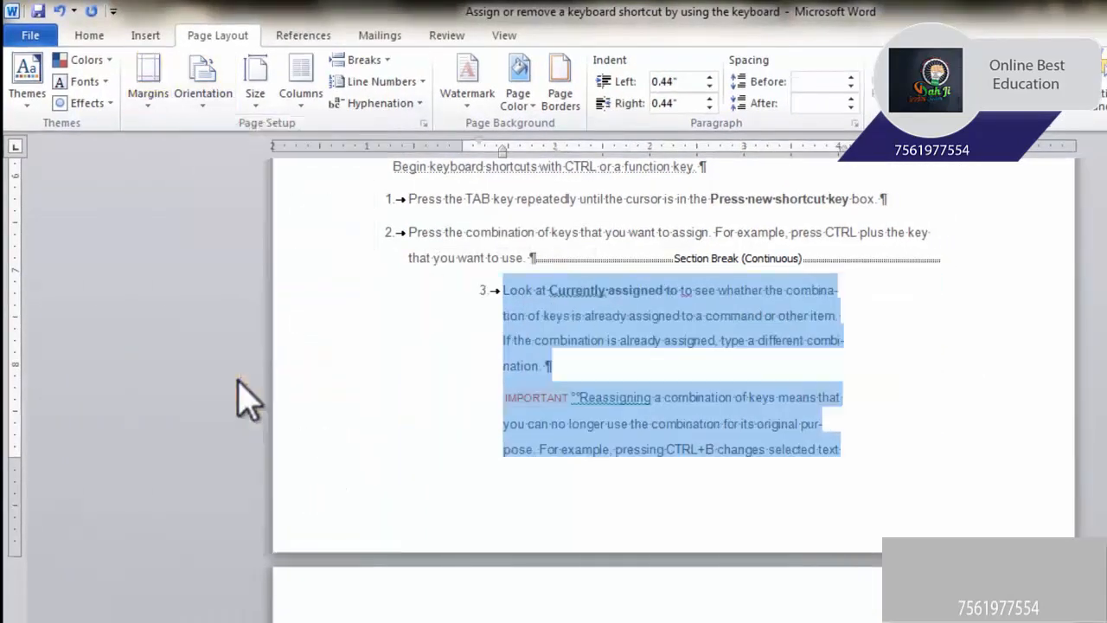
pyautogui.scroll(10, 648, 304)
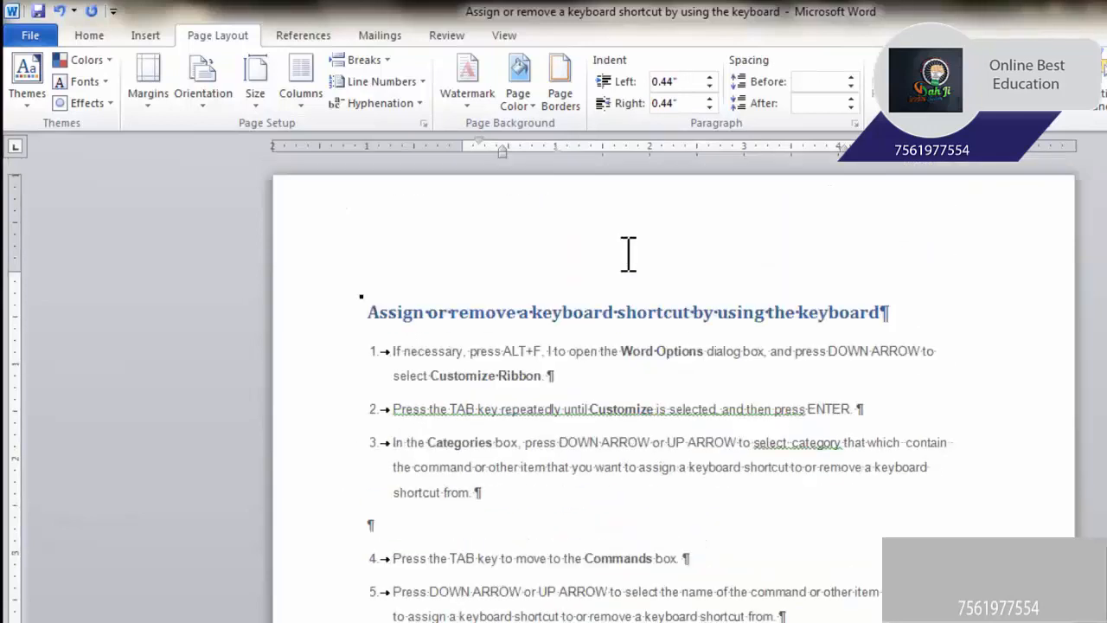
pyautogui.scroll(-8, 639, 299)
pyautogui.scroll(8, 638, 298)
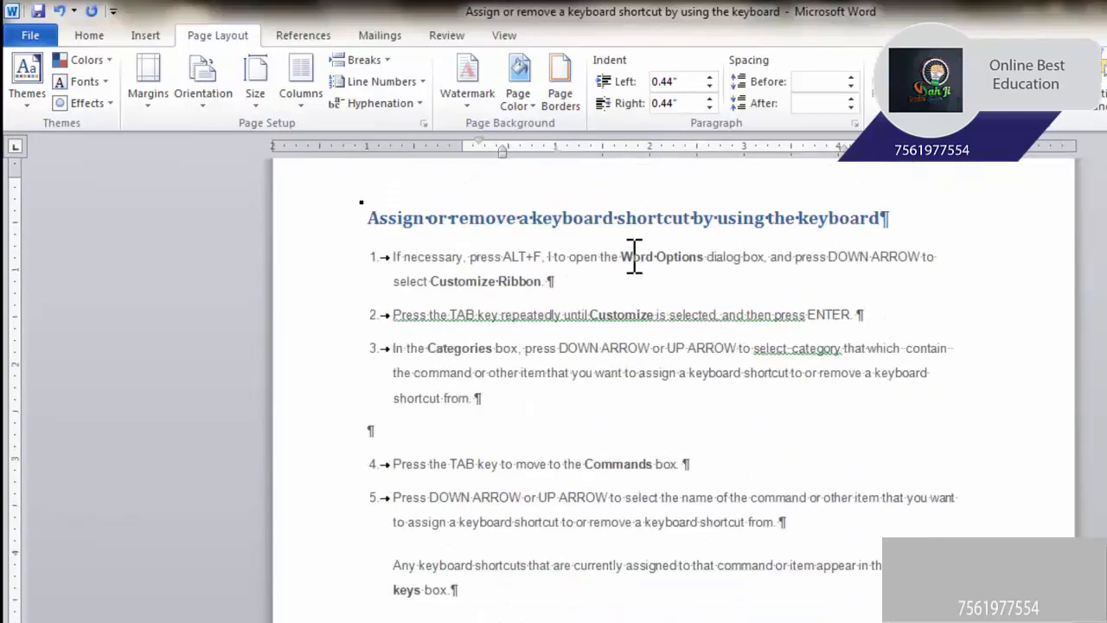
pyautogui.scroll(-8, 635, 257)
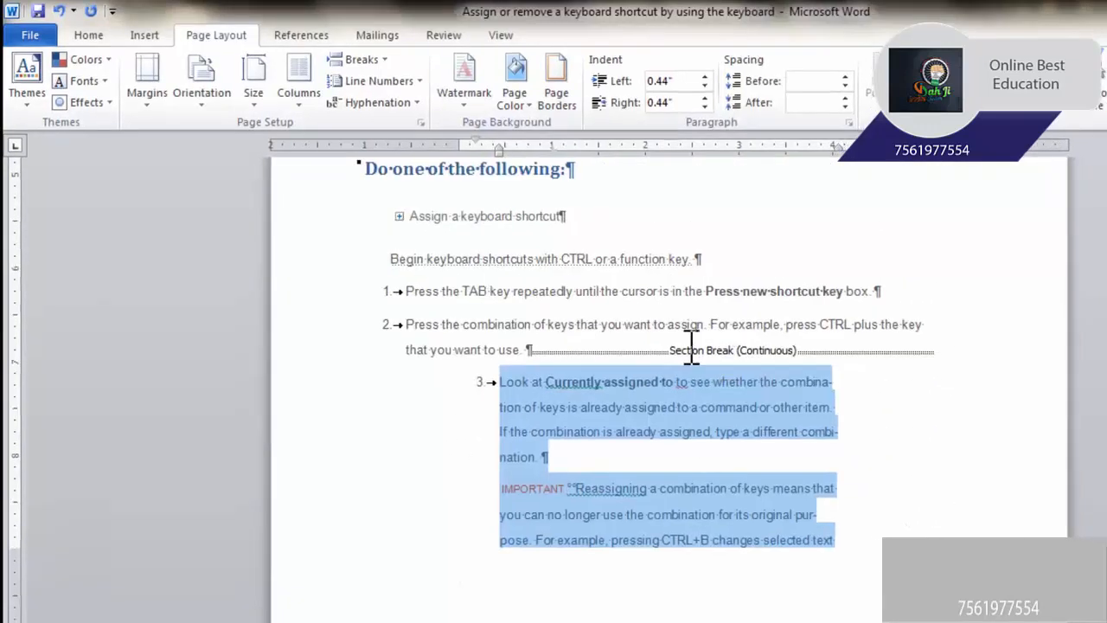
pyautogui.scroll(1, 640, 250)
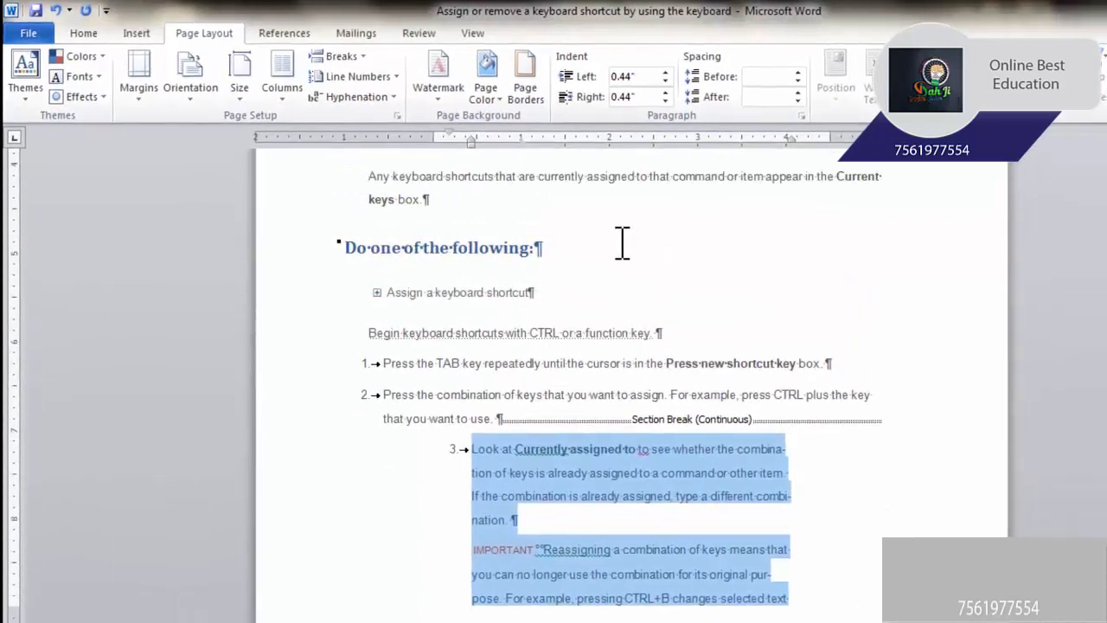
pyautogui.scroll(-4, 642, 432)
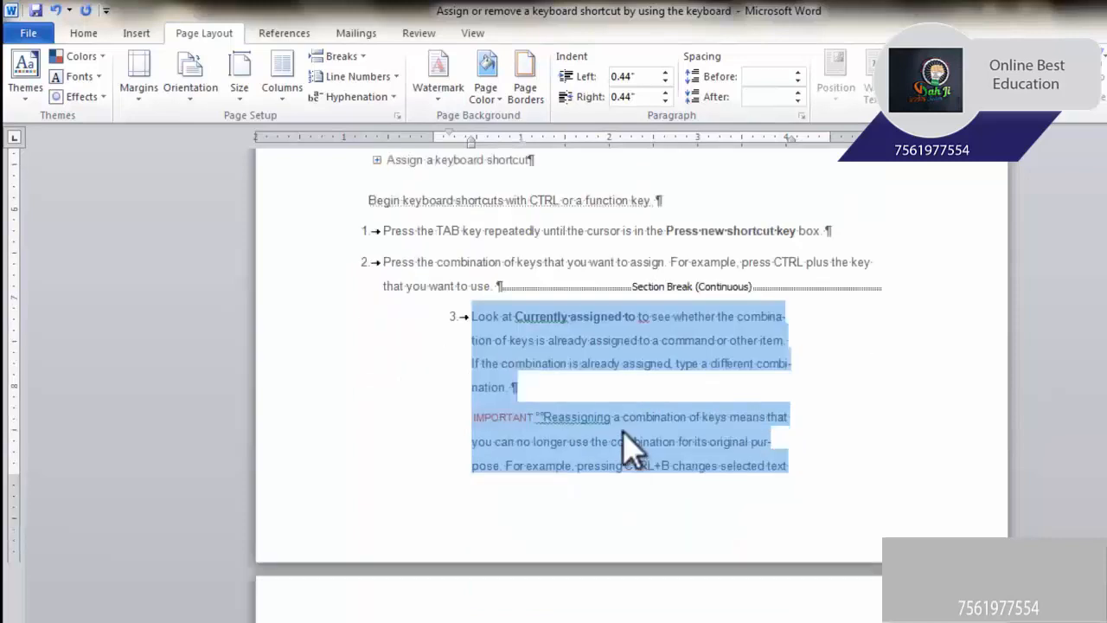
pyautogui.scroll(3, 648, 383)
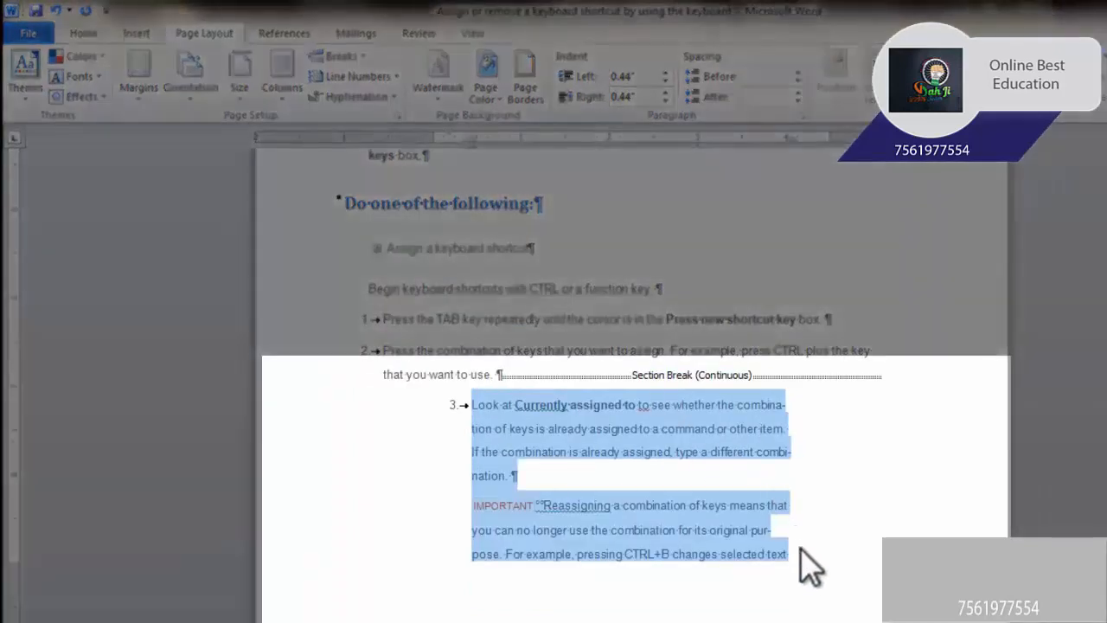
# - Set the margins of the section after the continuous break to Normal, followed by Mirrored
pyautogui.moveTo(796, 558); pyautogui.dragTo(462, 401)
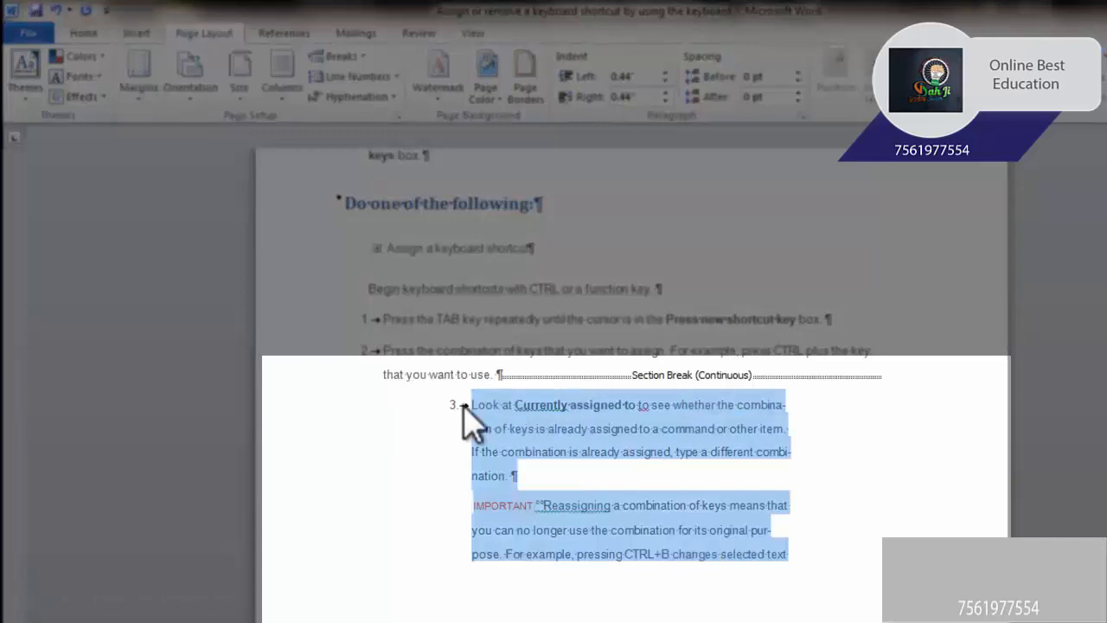
pyautogui.click(187, 97)
pyautogui.click(140, 87)
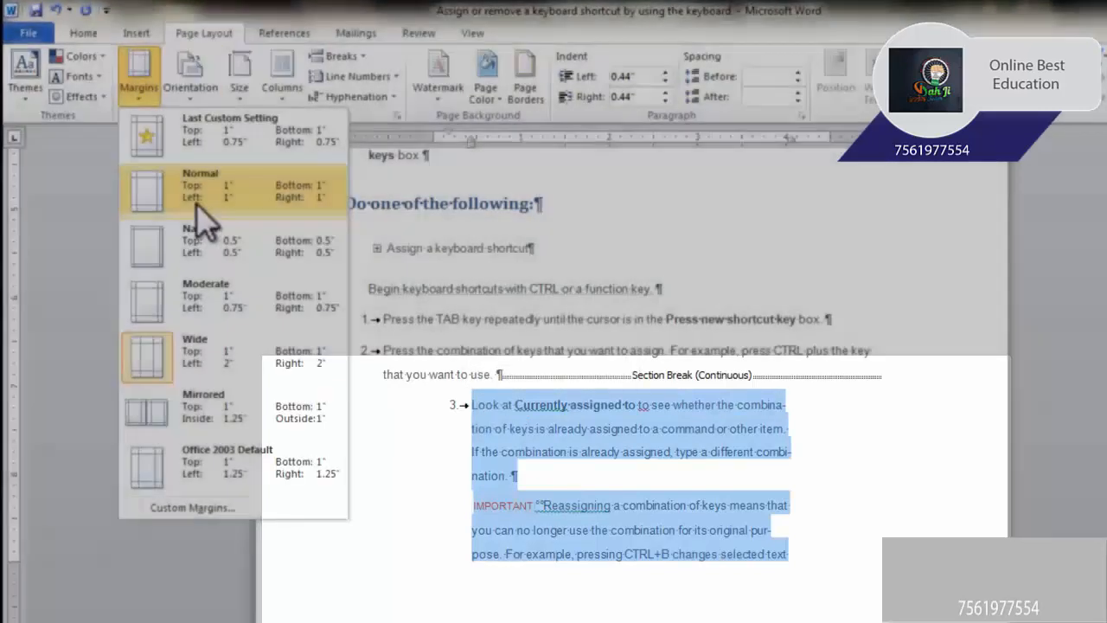
pyautogui.click(196, 203)
pyautogui.click(141, 88)
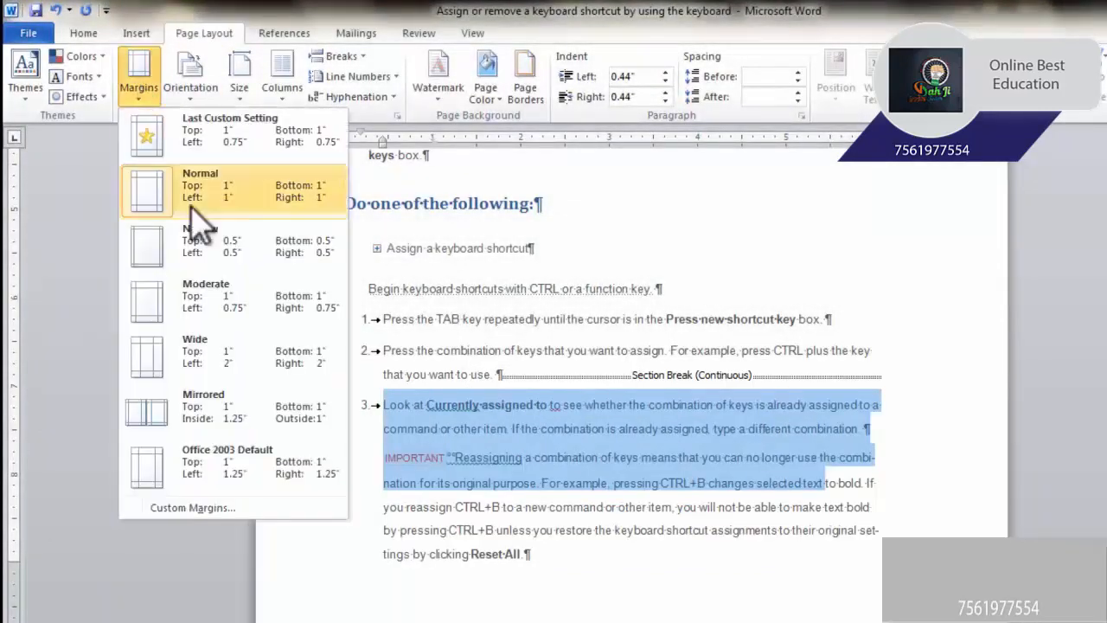
pyautogui.click(212, 411)
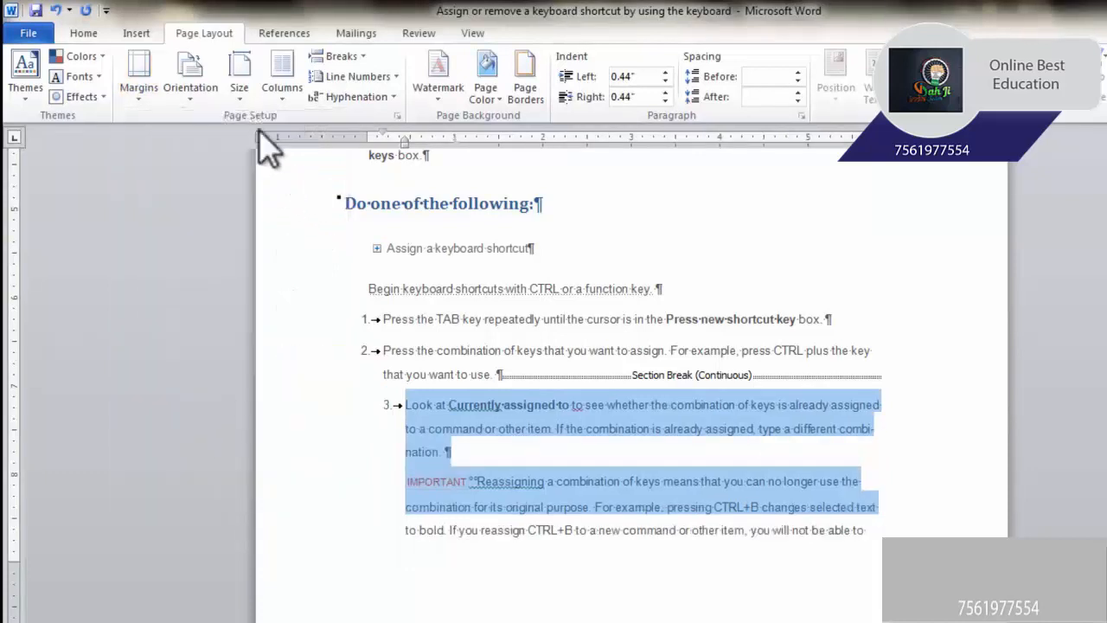
# - Arrange the section after the continuous break in three columns and compare it with the text above the break
pyautogui.click(278, 94)
pyautogui.click(316, 216)
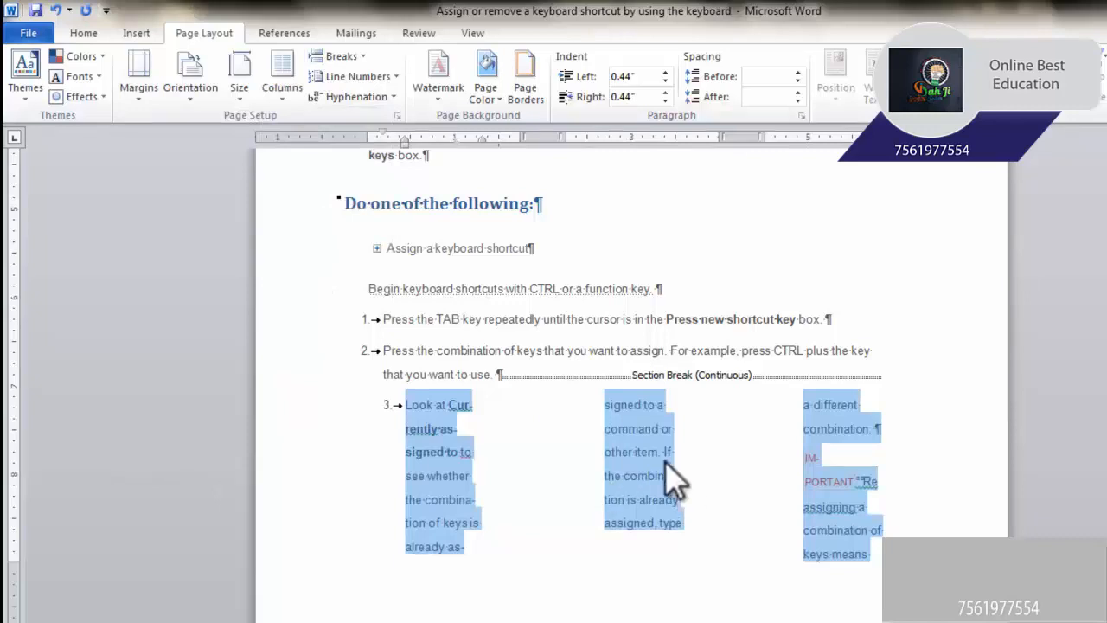
pyautogui.scroll(4, 624, 381)
pyautogui.scroll(5, 625, 382)
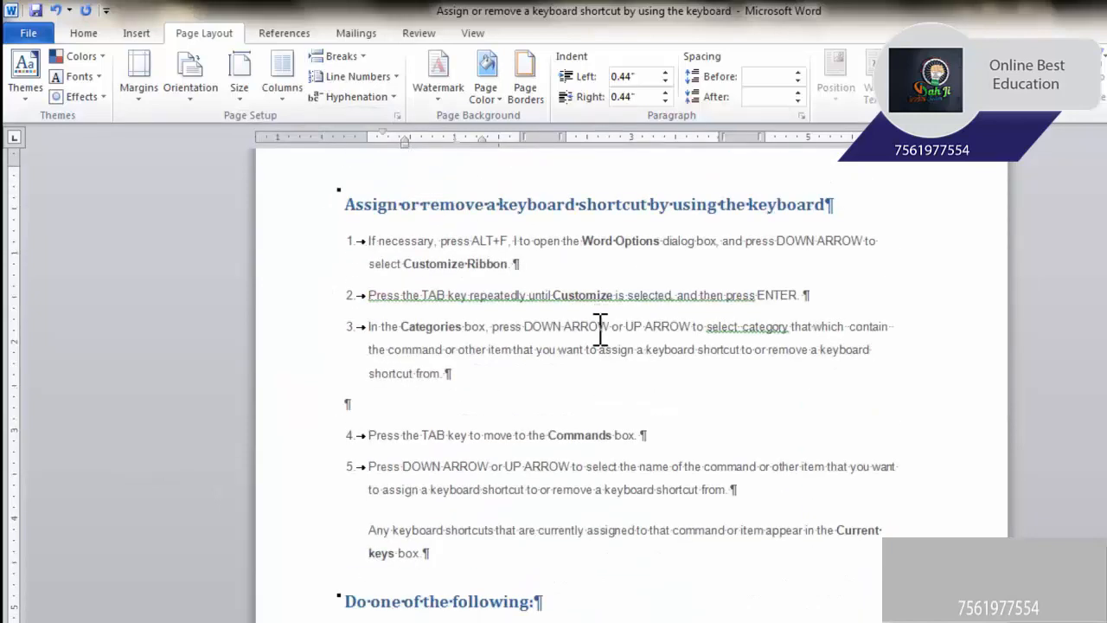
pyautogui.scroll(-10, 600, 328)
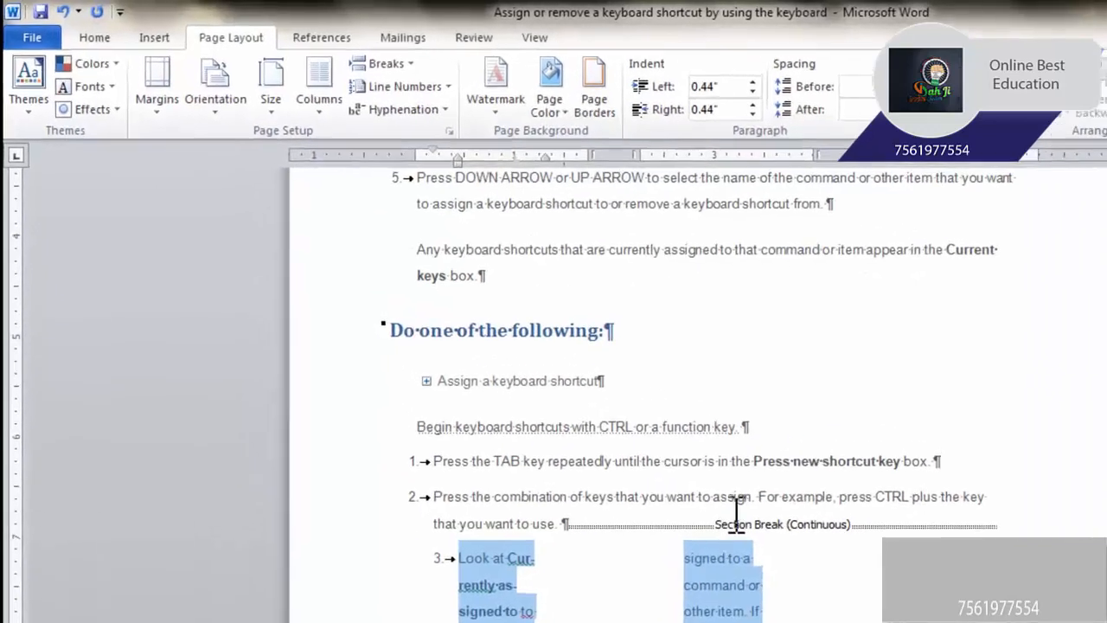
pyautogui.scroll(5, 762, 534)
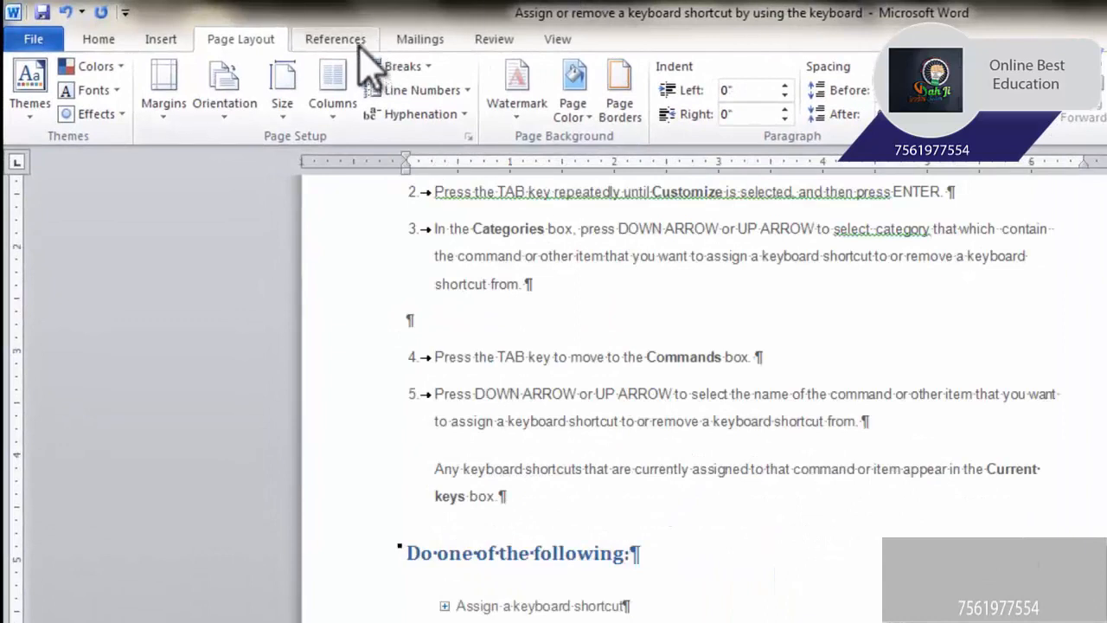
pyautogui.click(403, 66)
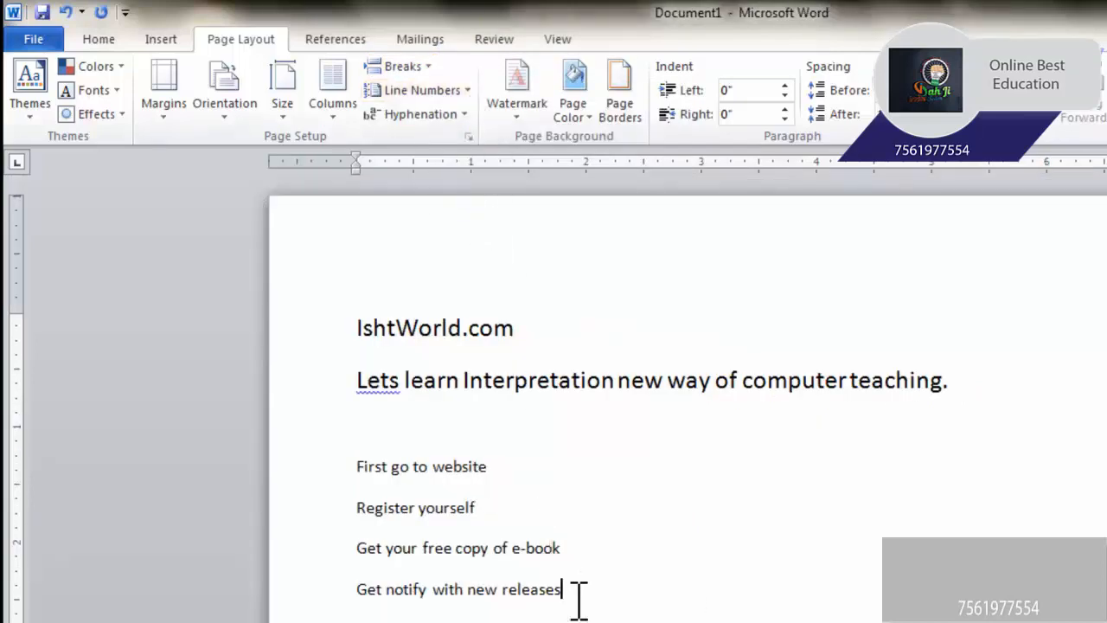
# - Add Continuous line numbers to Document1 and check the numbering across its two pages
pyautogui.moveTo(579, 596); pyautogui.dragTo(326, 321)
pyautogui.click(722, 511)
pyautogui.click(452, 92)
pyautogui.click(449, 141)
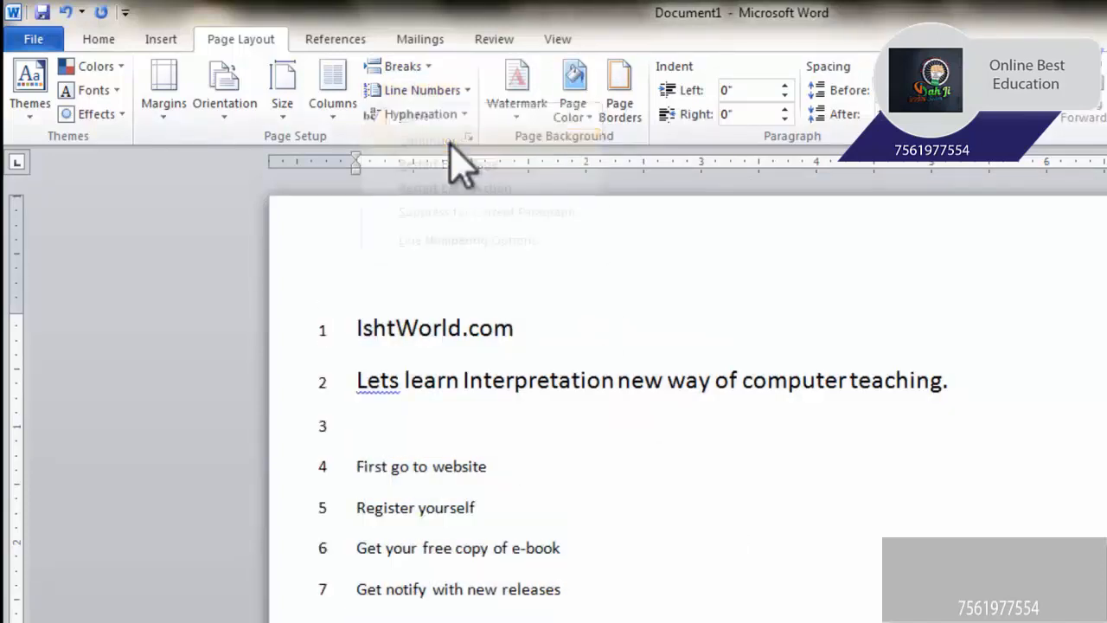
pyautogui.scroll(-3, 504, 432)
pyautogui.scroll(3, 529, 465)
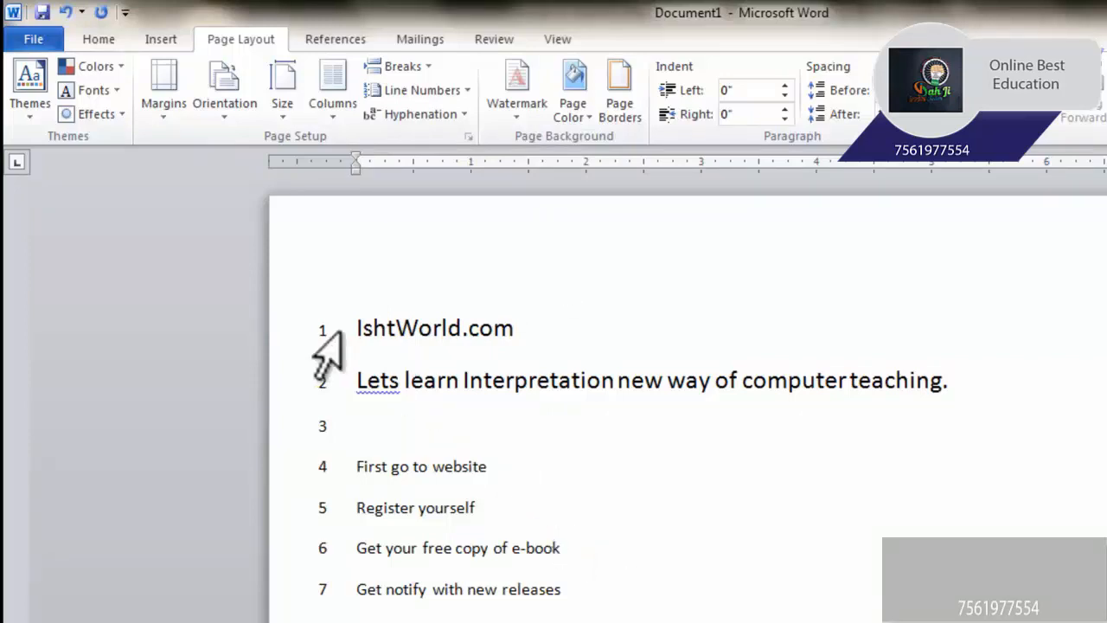
pyautogui.scroll(-7, 354, 363)
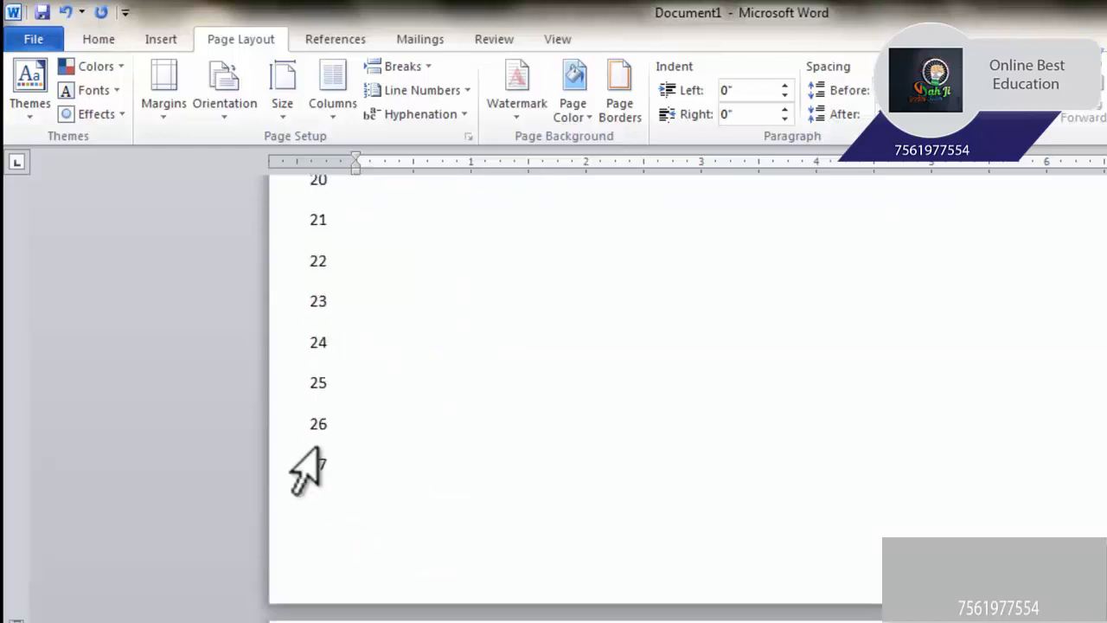
pyautogui.scroll(-4, 329, 471)
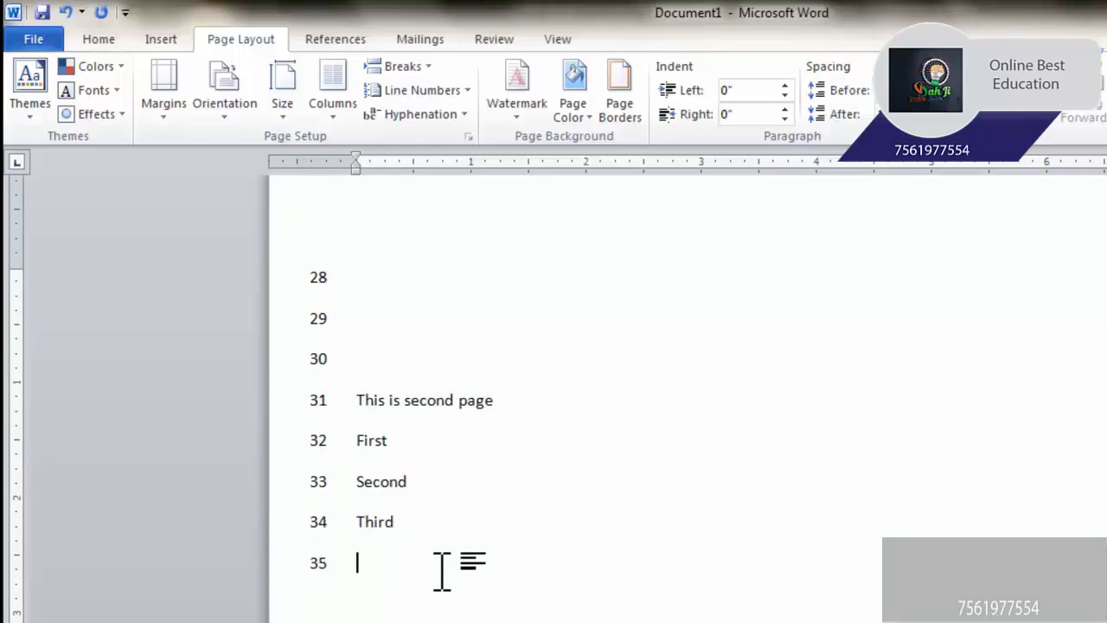
# - Restart Document1's line numbers on each page and check the numbering around the page boundary
pyautogui.scroll(4, 408, 537)
pyautogui.scroll(-3, 402, 532)
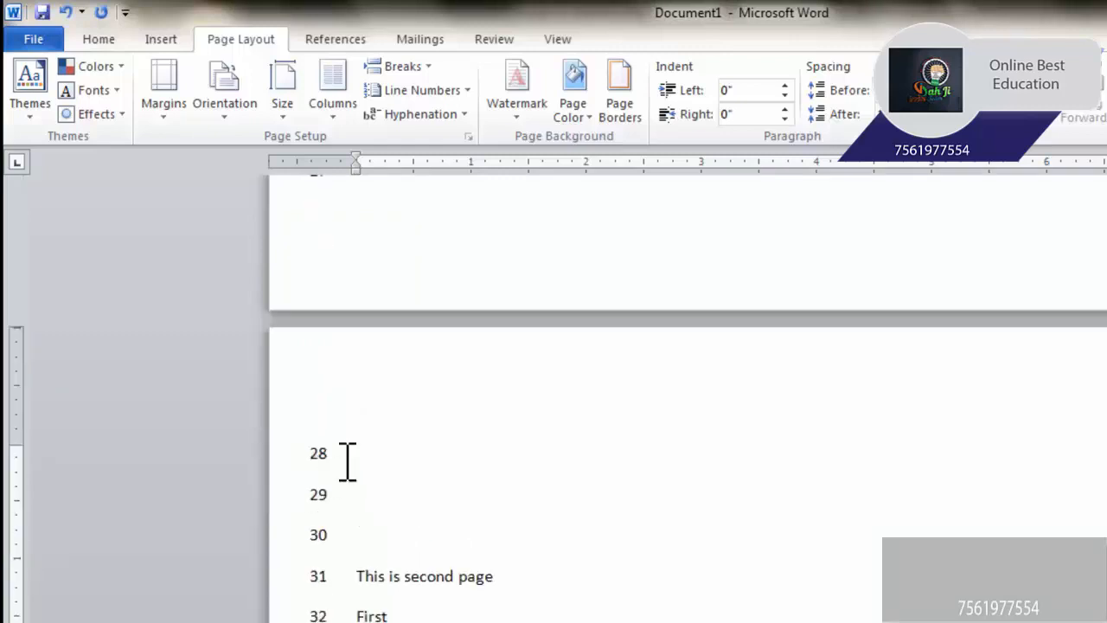
pyautogui.scroll(3, 358, 517)
pyautogui.scroll(-2, 313, 489)
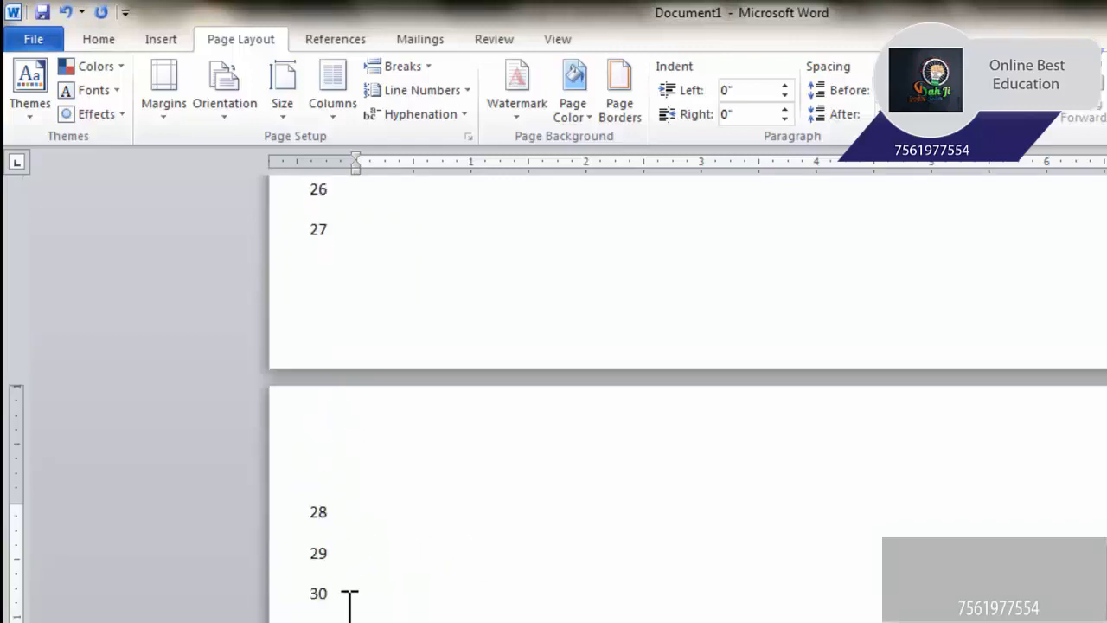
pyautogui.scroll(1, 424, 391)
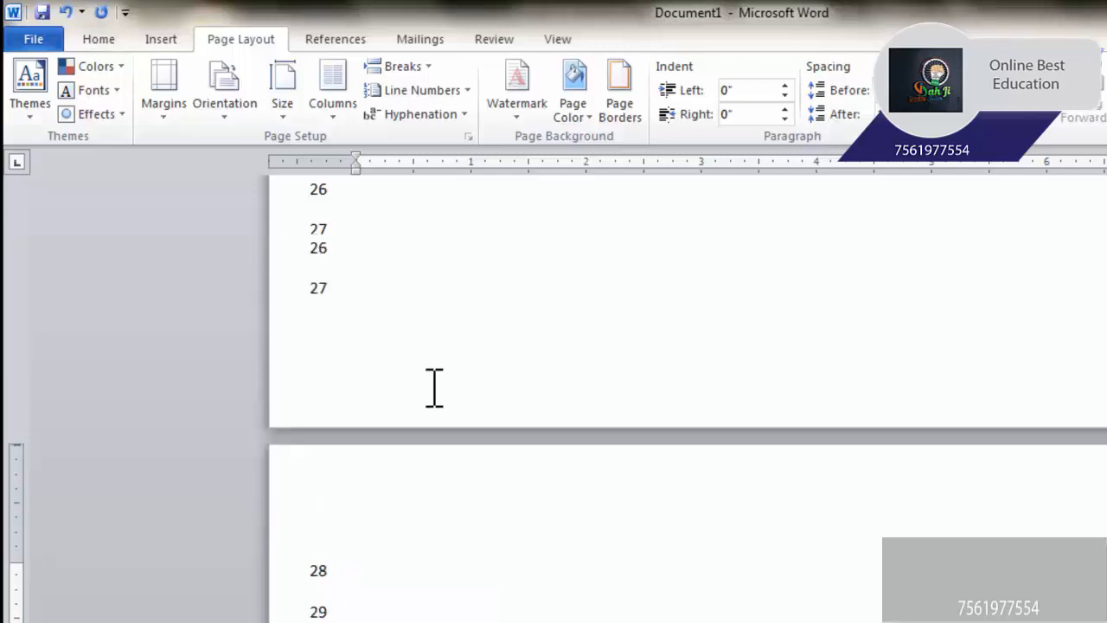
pyautogui.click(452, 97)
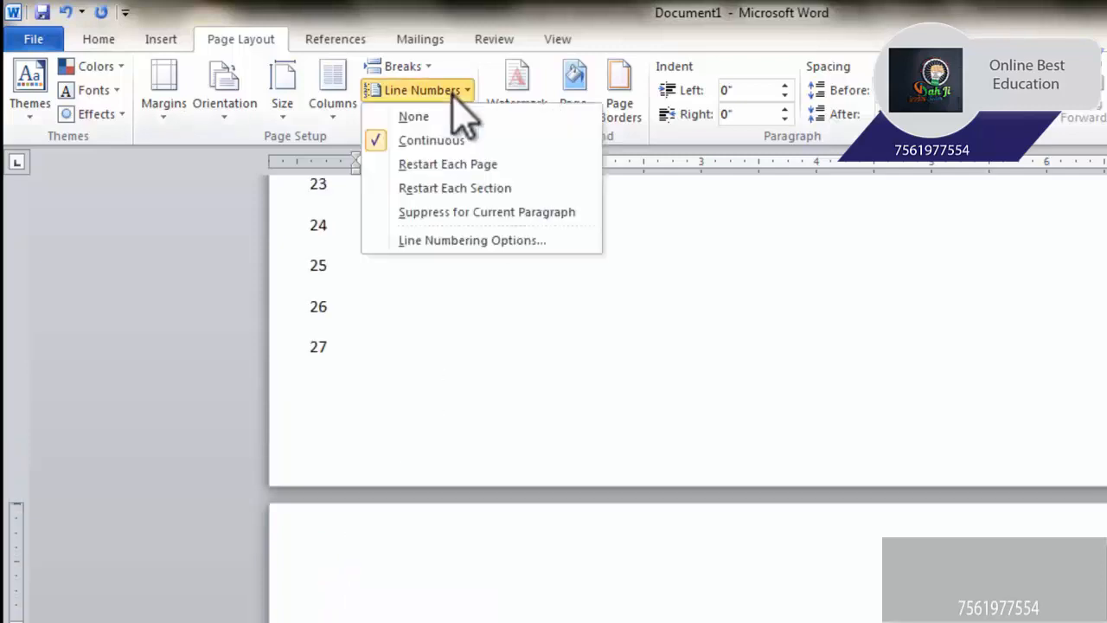
pyautogui.click(448, 164)
pyautogui.scroll(4, 487, 383)
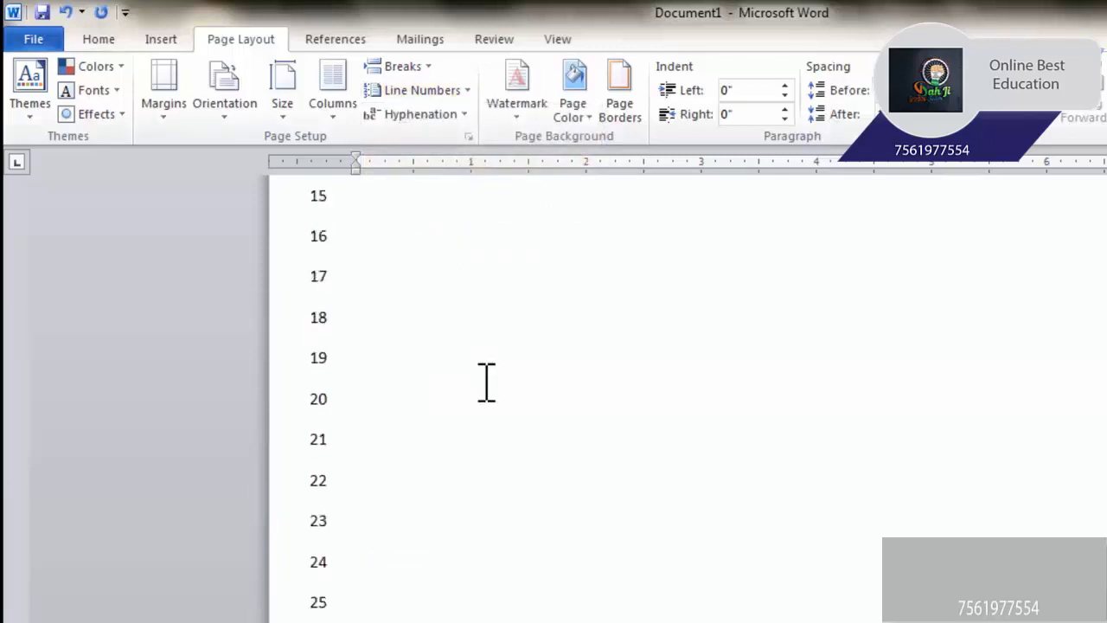
pyautogui.scroll(-2, 487, 407)
pyautogui.scroll(-2, 472, 186)
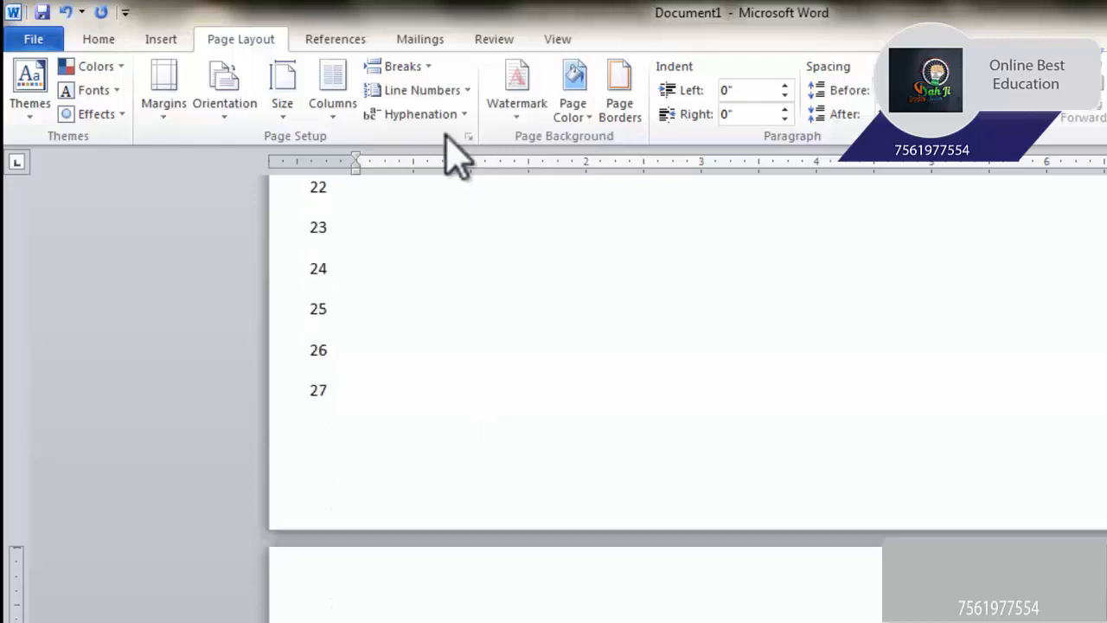
# - Restart Document1's line numbers at each section and compare the numbering on the two pages
pyautogui.click(454, 92)
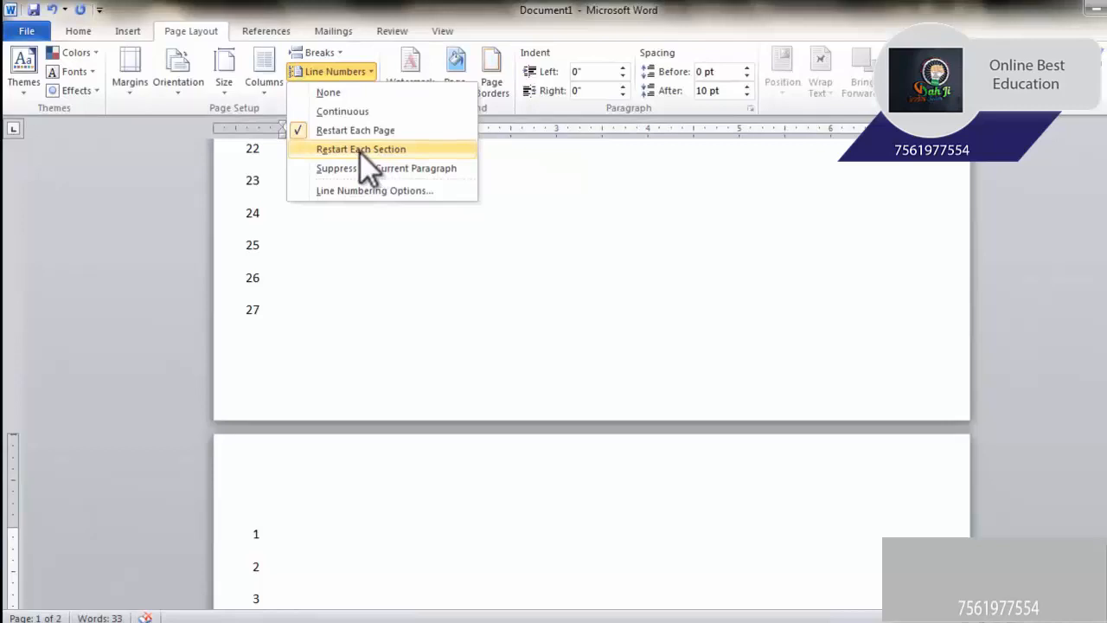
pyautogui.click(359, 151)
pyautogui.scroll(-2, 371, 153)
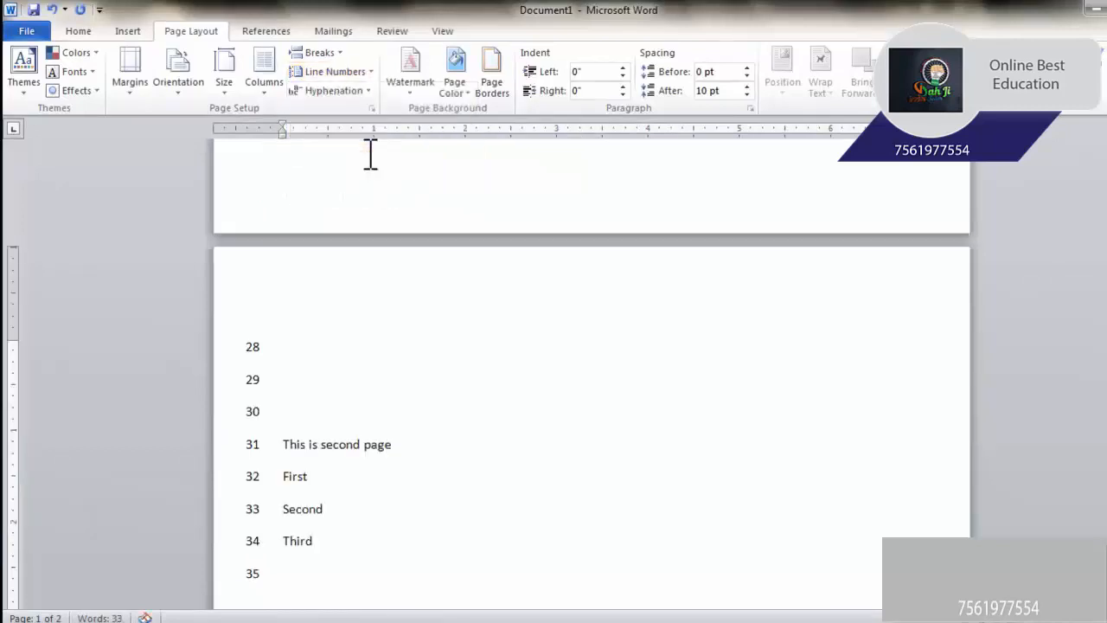
pyautogui.scroll(4, 390, 181)
pyautogui.scroll(-5, 405, 218)
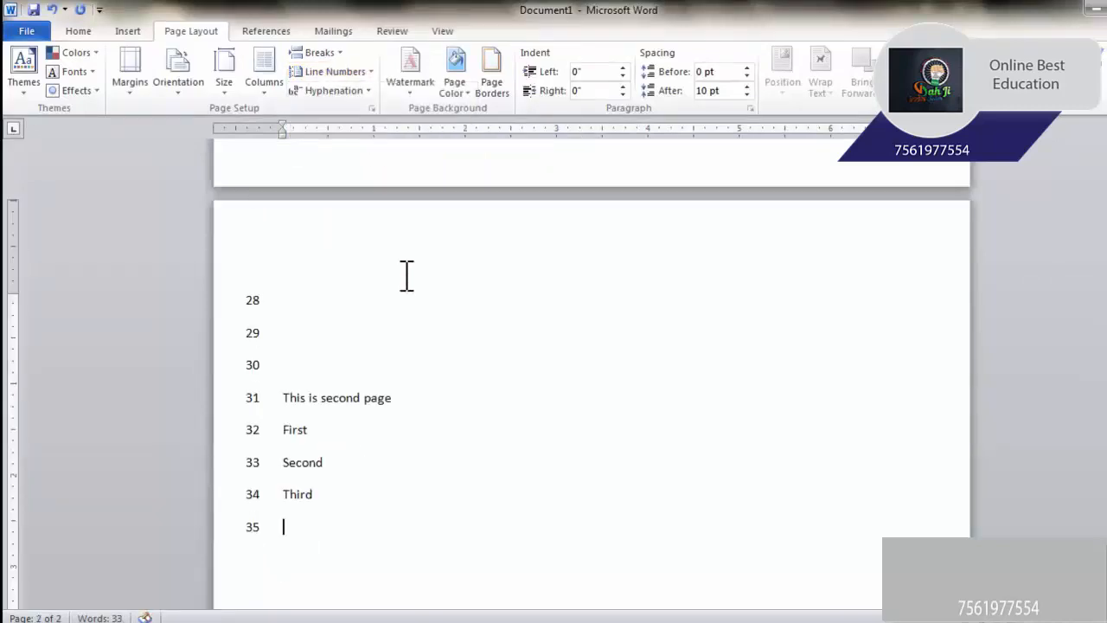
pyautogui.scroll(6, 389, 208)
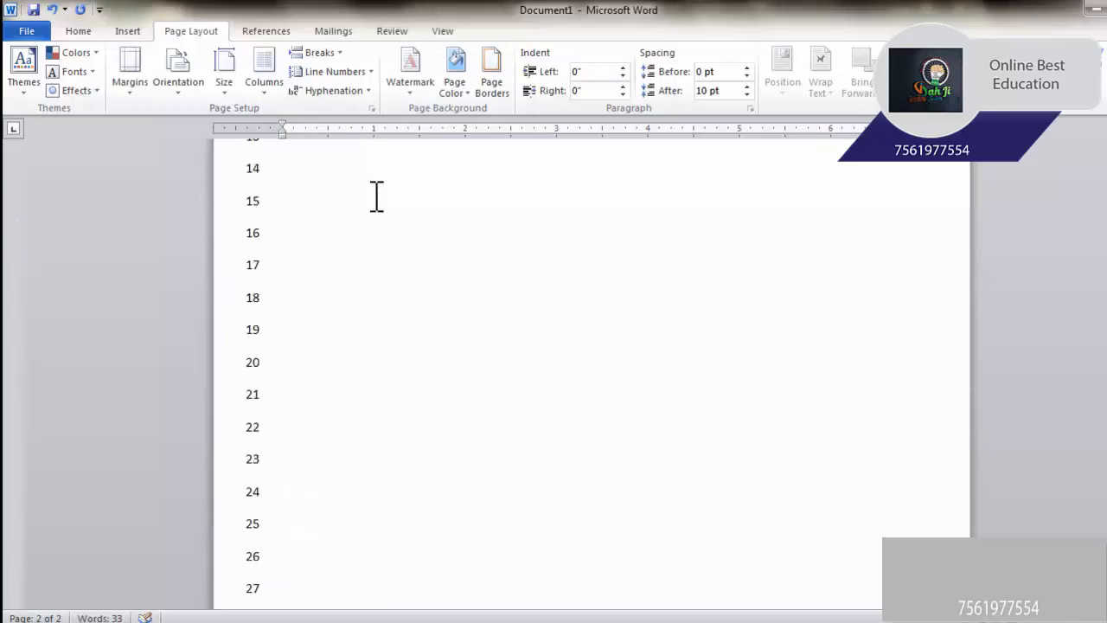
pyautogui.scroll(-7, 380, 184)
pyautogui.scroll(5, 413, 321)
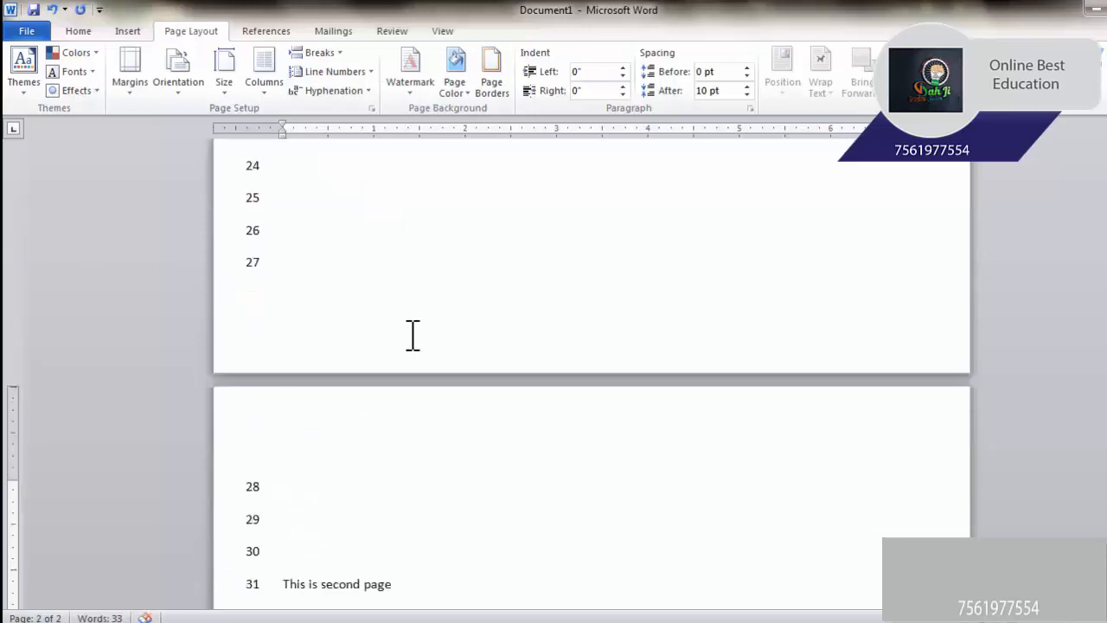
pyautogui.scroll(4, 410, 326)
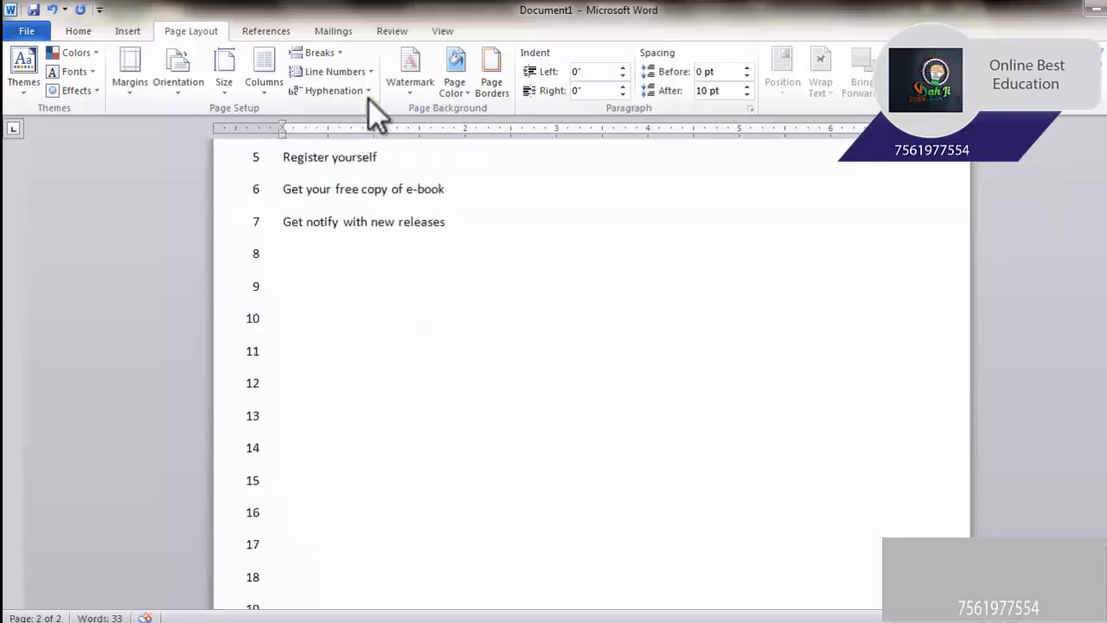
# - Remove the line numbers from Document1
pyautogui.click(364, 73)
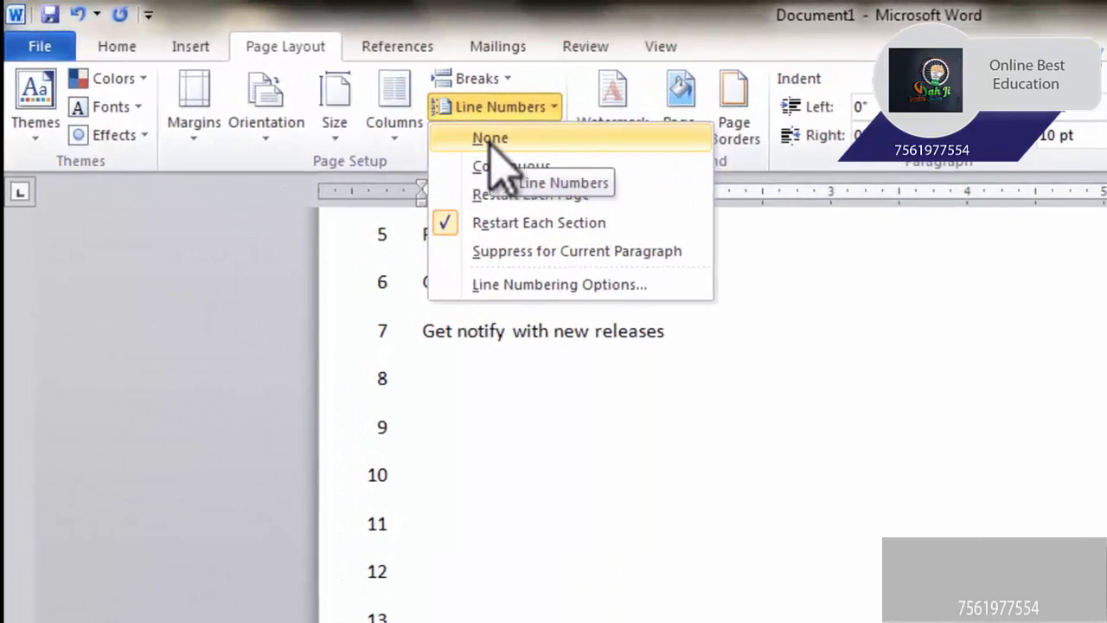
pyautogui.click(490, 140)
pyautogui.scroll(5, 580, 437)
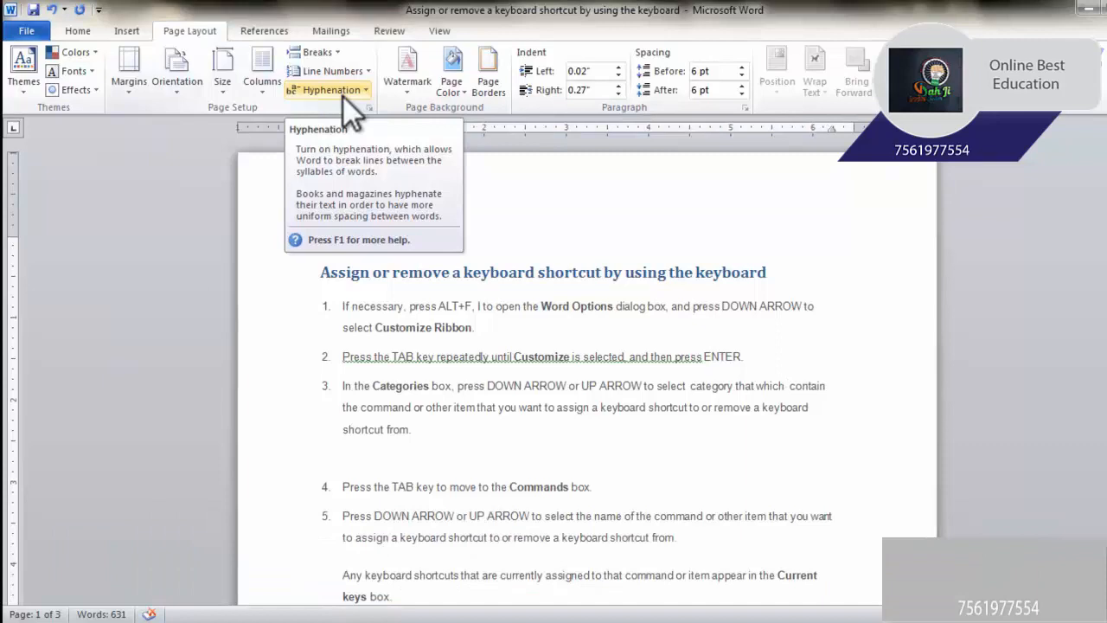
# - Apply Automatic hyphenation to the keyboard shortcut document and insert "will" before "contain" in item 3
pyautogui.click(343, 96)
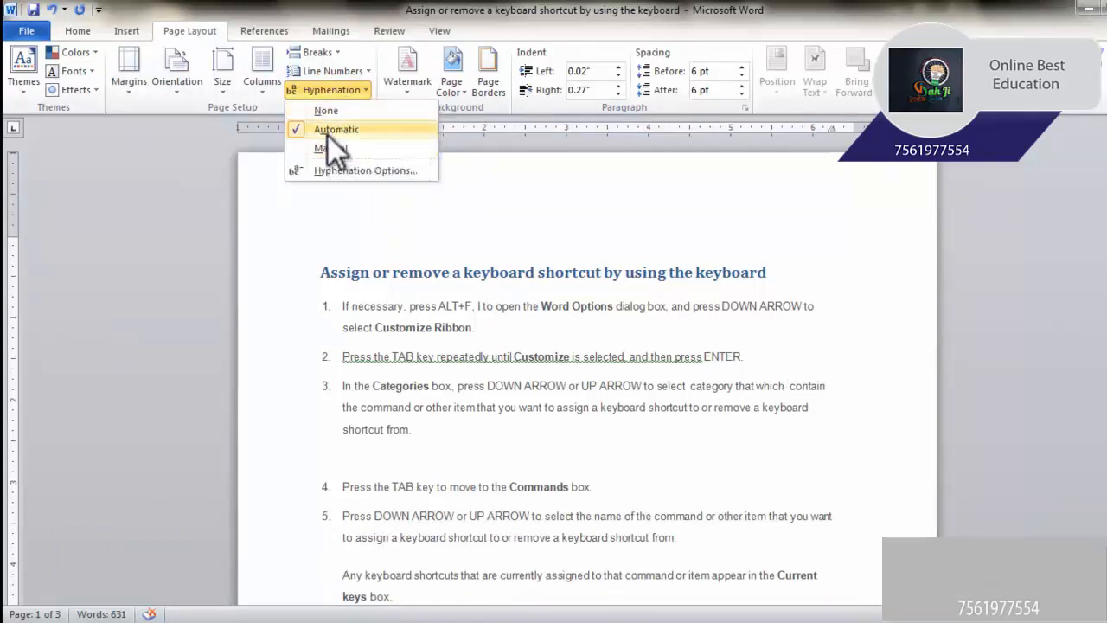
pyautogui.click(327, 134)
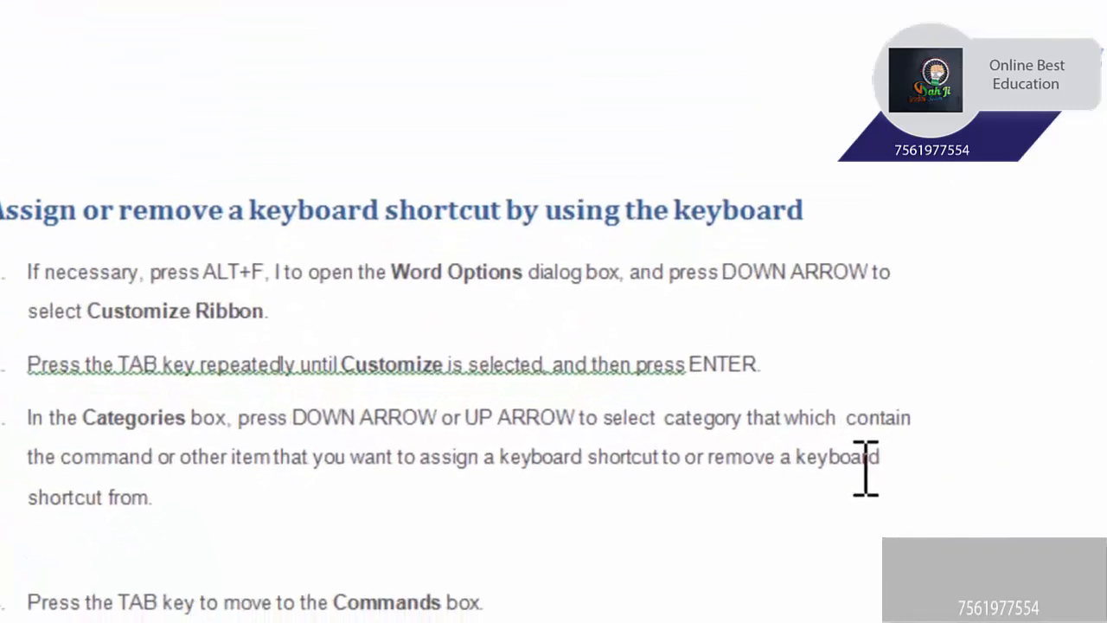
pyautogui.write('will')
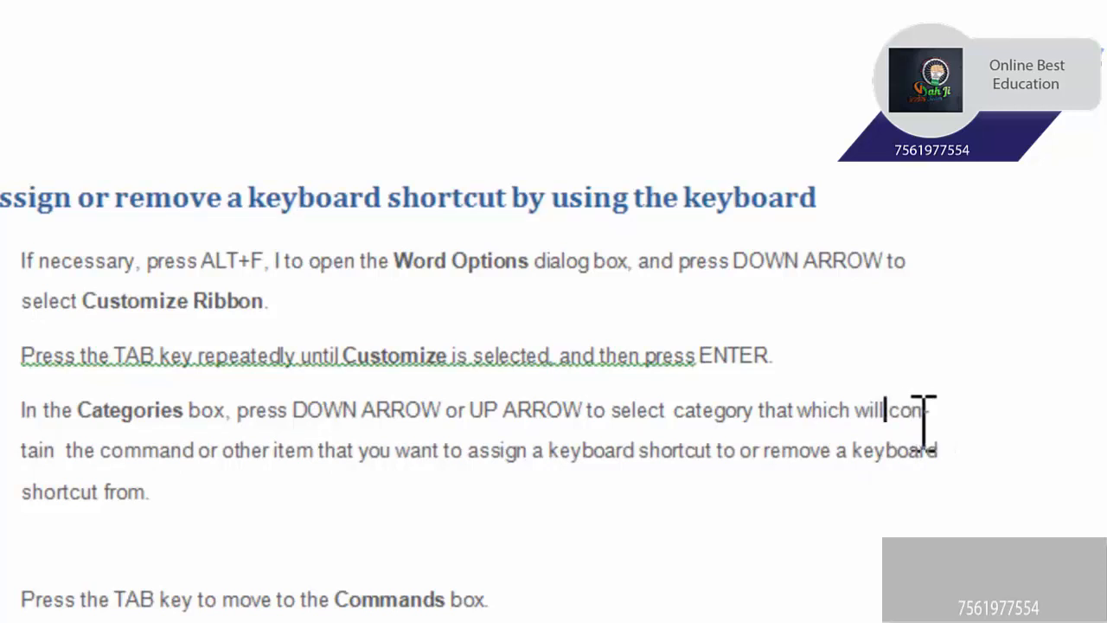
# - Start Manual hyphenation from the document's title and accept the suggested break "se-lect" in item 1
pyautogui.click(224, 197)
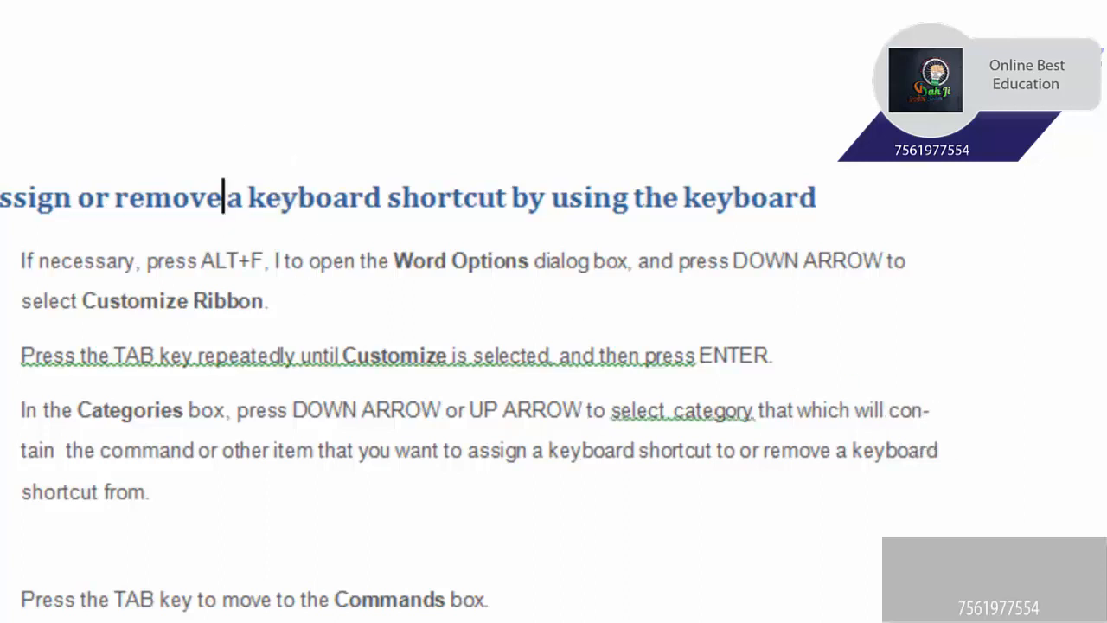
pyautogui.click(342, 99)
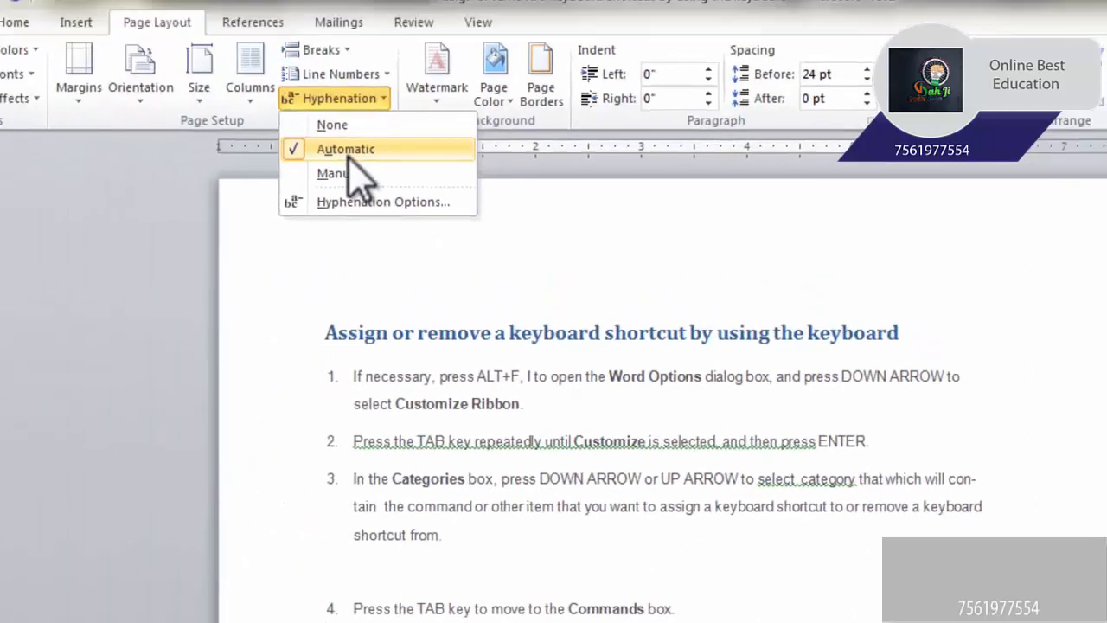
pyautogui.click(664, 338)
pyautogui.click(398, 115)
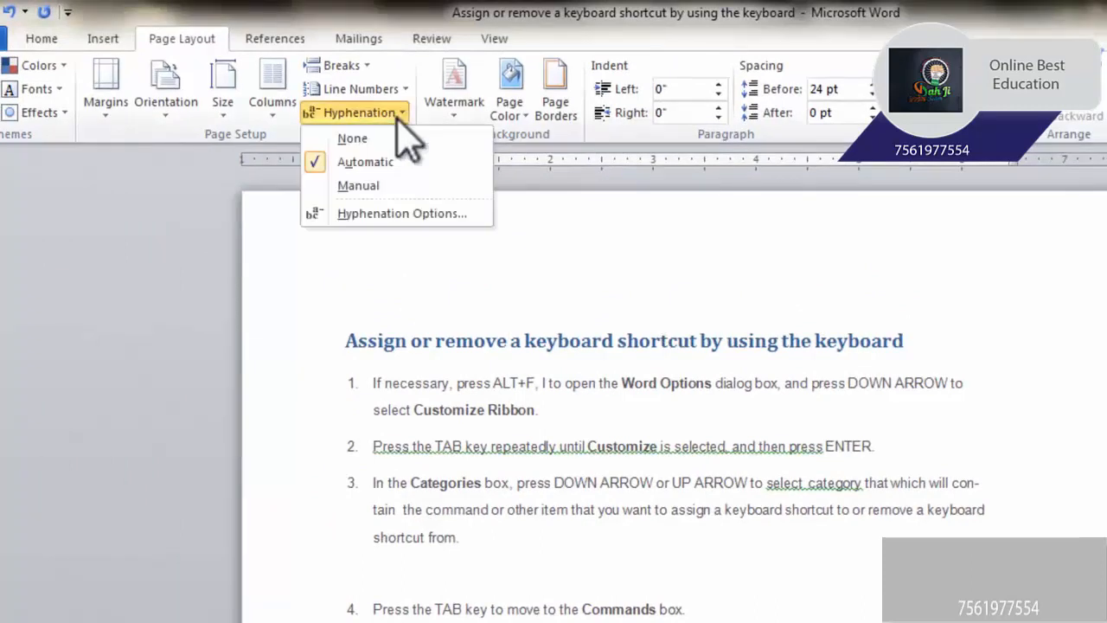
pyautogui.click(391, 185)
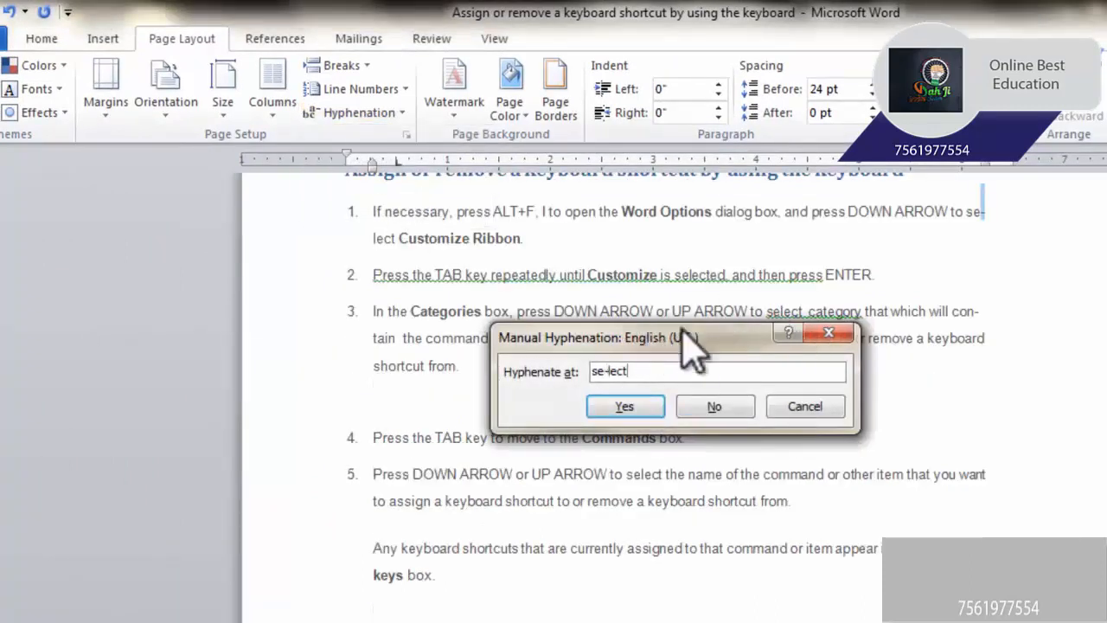
pyautogui.click(607, 405)
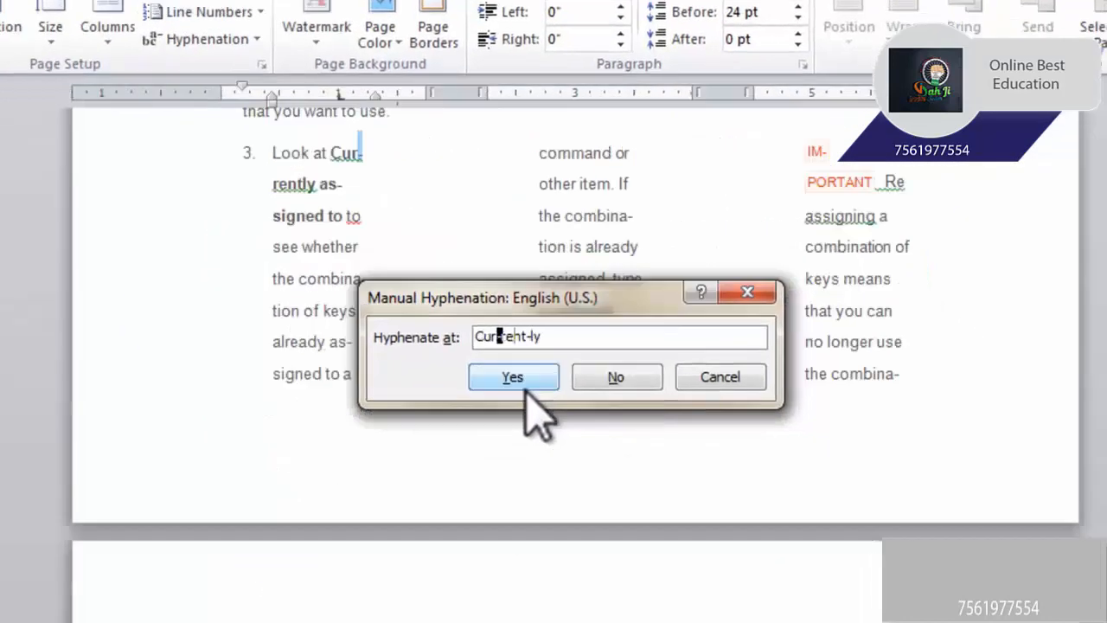
# - Accept all remaining manual hyphenation suggestions, including "Currently", "combination" and "pressing", and finish hyphenating the document
pyautogui.click(500, 380)
pyautogui.click(501, 381)
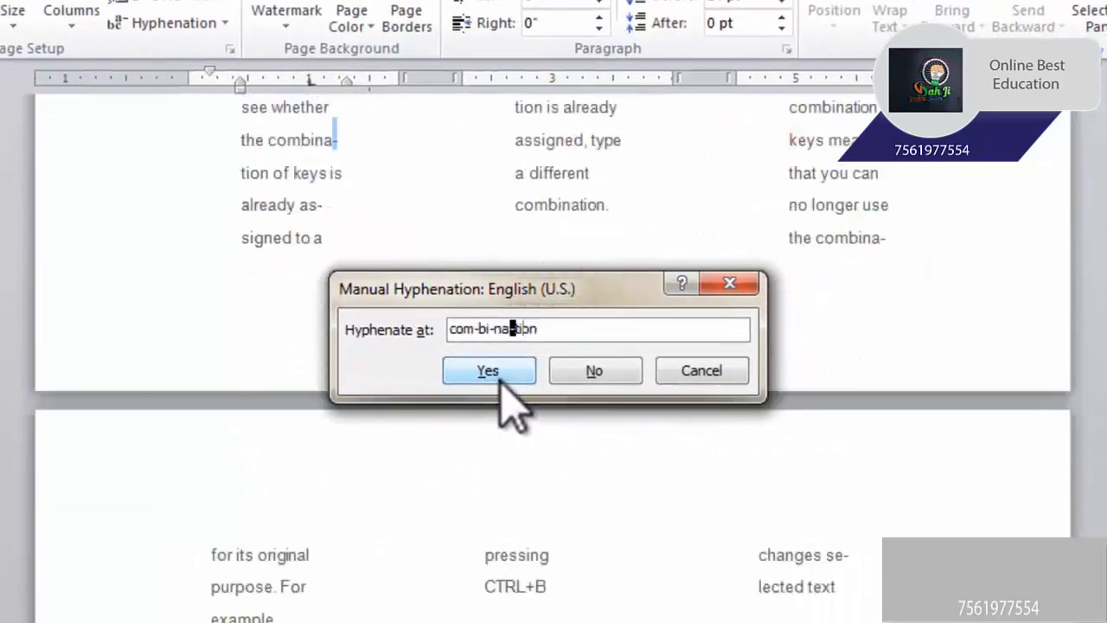
pyautogui.click(500, 381)
pyautogui.click(500, 381)
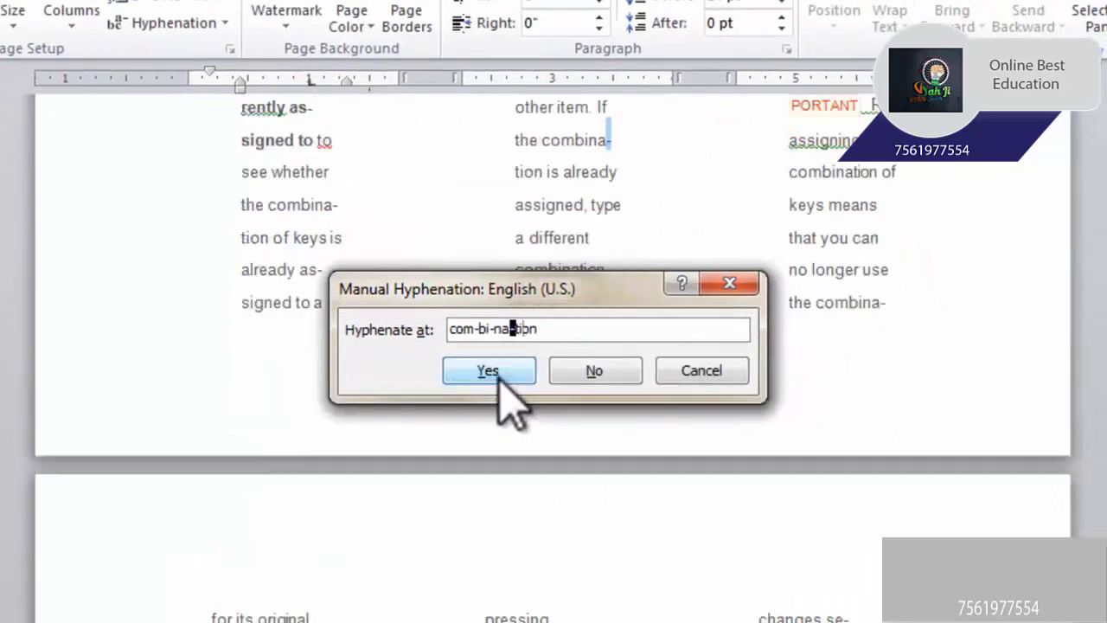
pyautogui.click(501, 380)
pyautogui.click(500, 381)
pyautogui.click(501, 381)
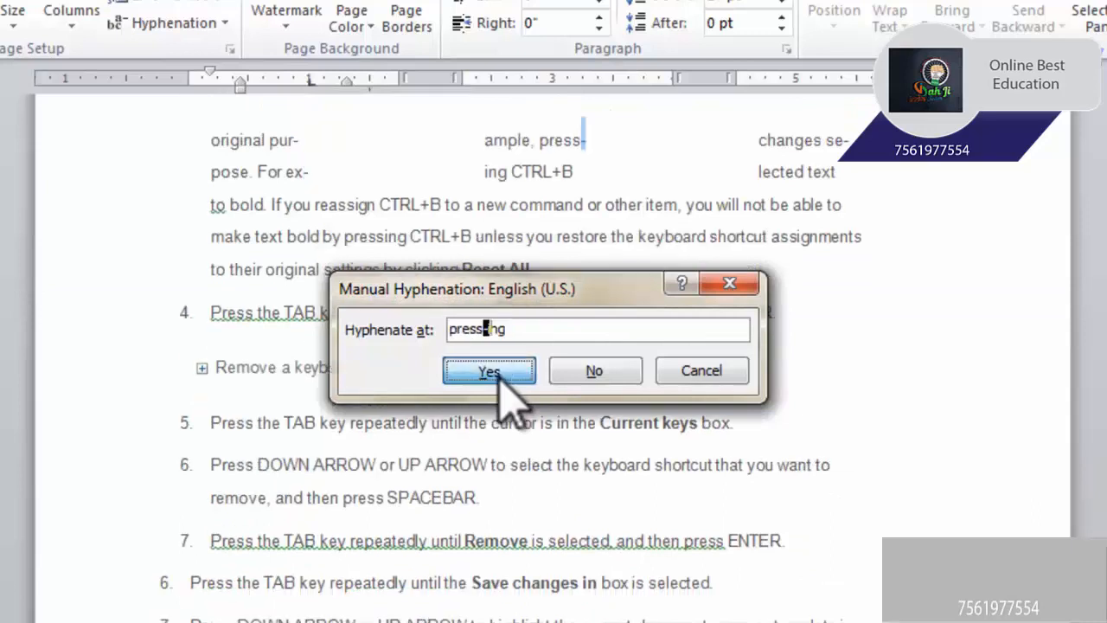
pyautogui.click(500, 381)
pyautogui.click(500, 381)
pyautogui.click(500, 380)
pyautogui.click(500, 380)
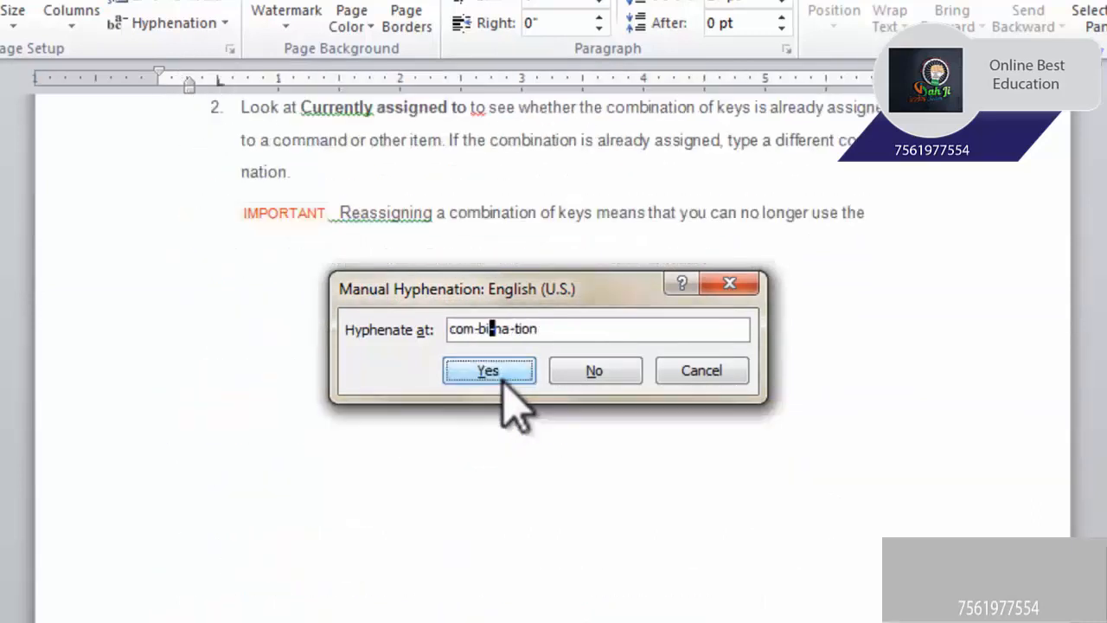
pyautogui.click(501, 380)
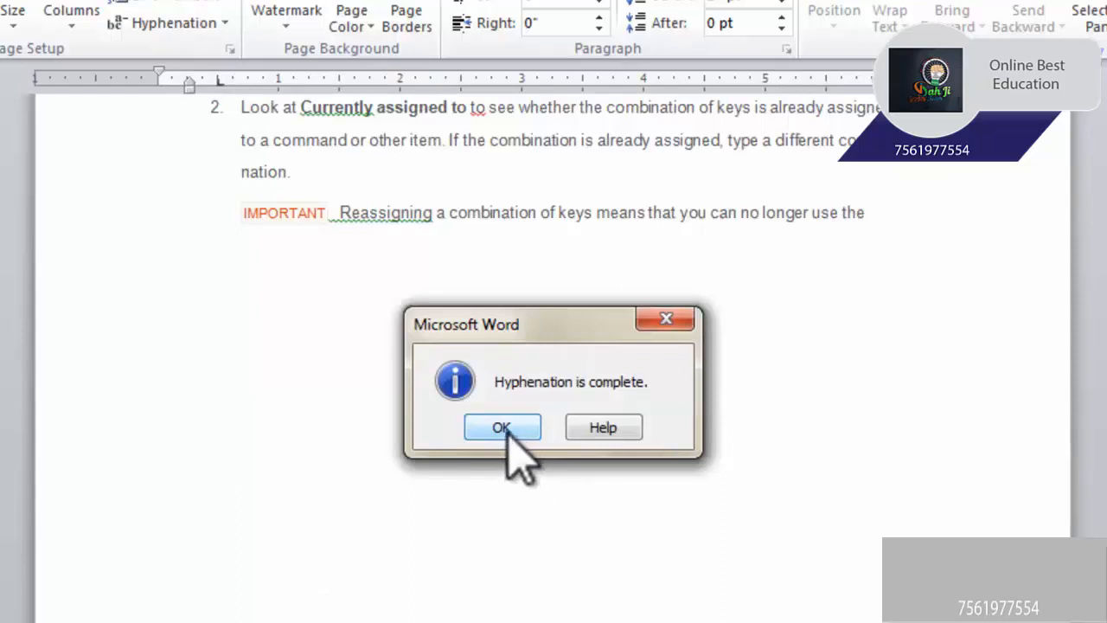
pyautogui.click(511, 429)
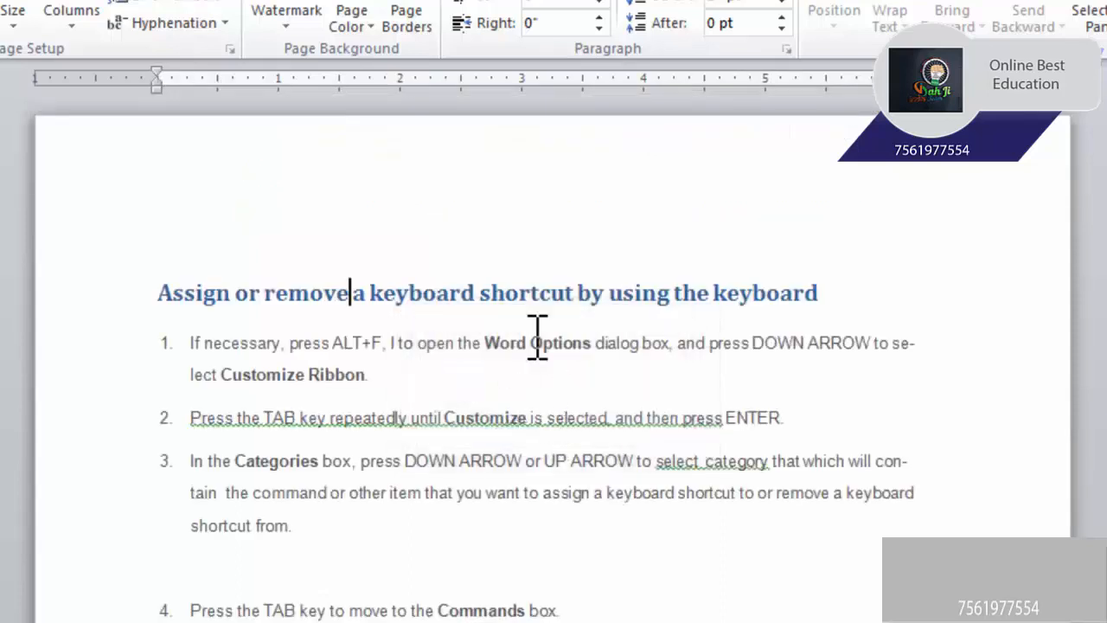